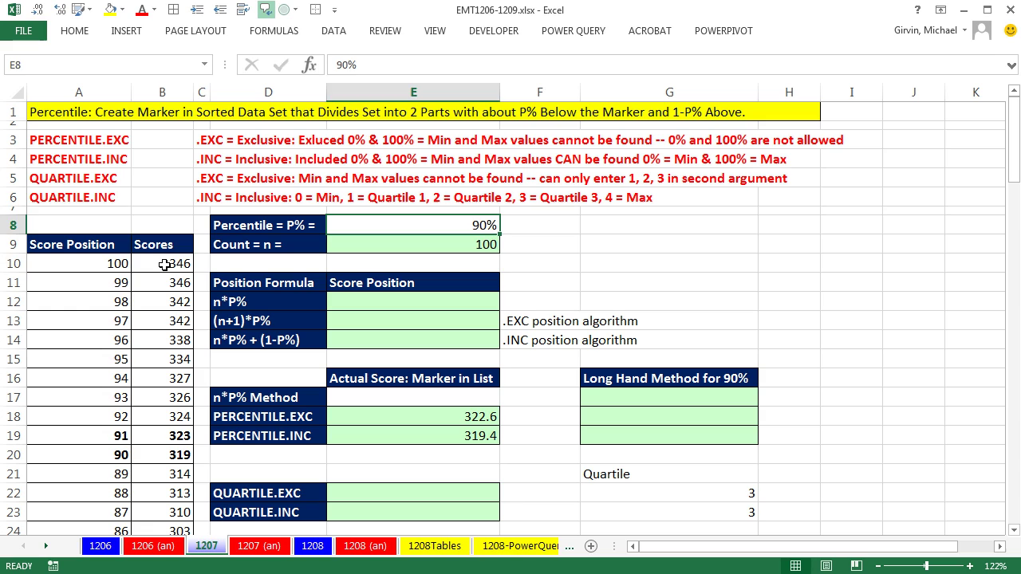
Step: Review the top scores, the 90% input and the PERCENTILE.EXC and .INC formulas
{"action": "left_click_drag", "start_coordinate": [164, 264], "coordinate": [162, 511]}
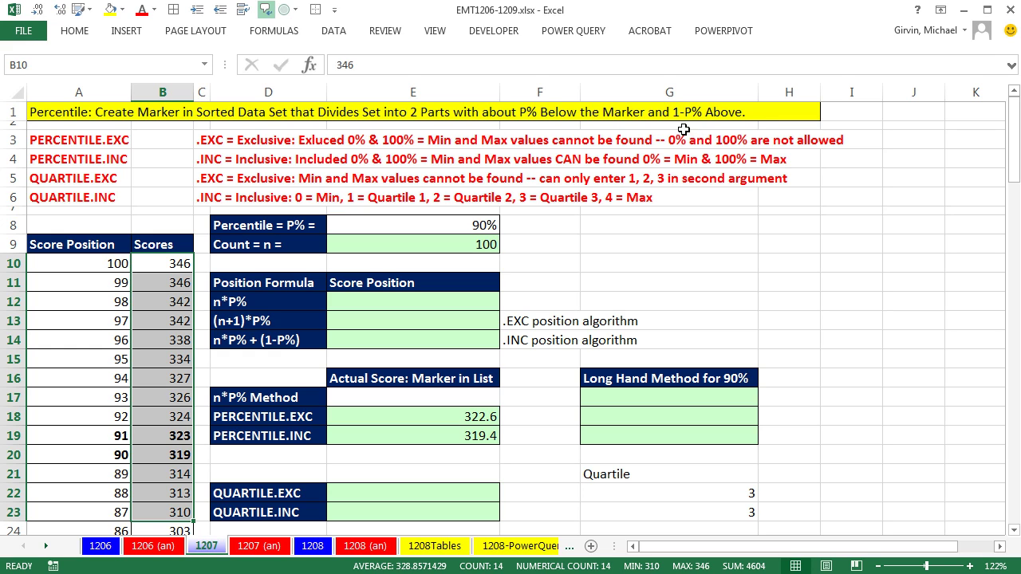
{"action": "left_click", "coordinate": [433, 228]}
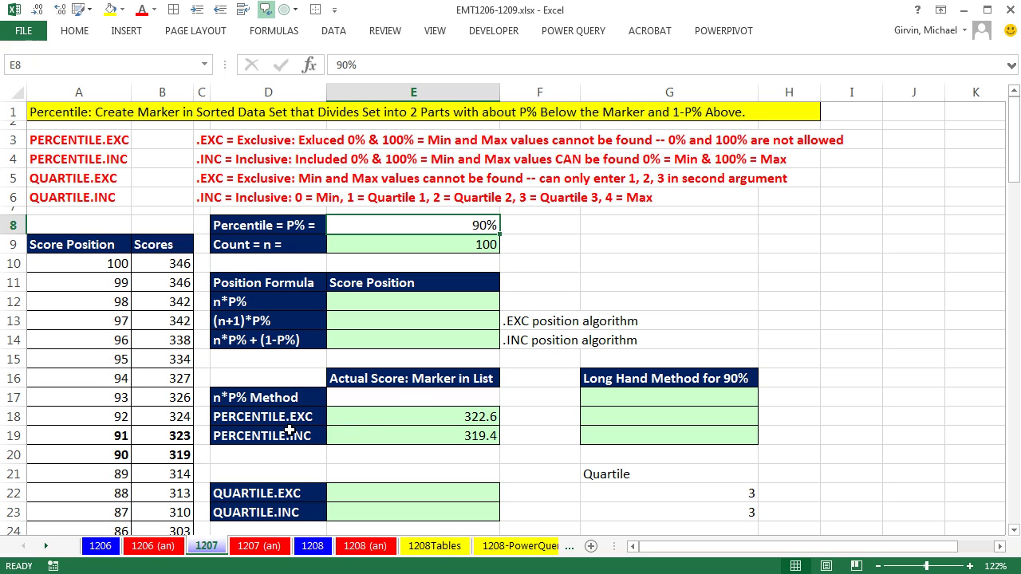
{"action": "left_click", "coordinate": [424, 412]}
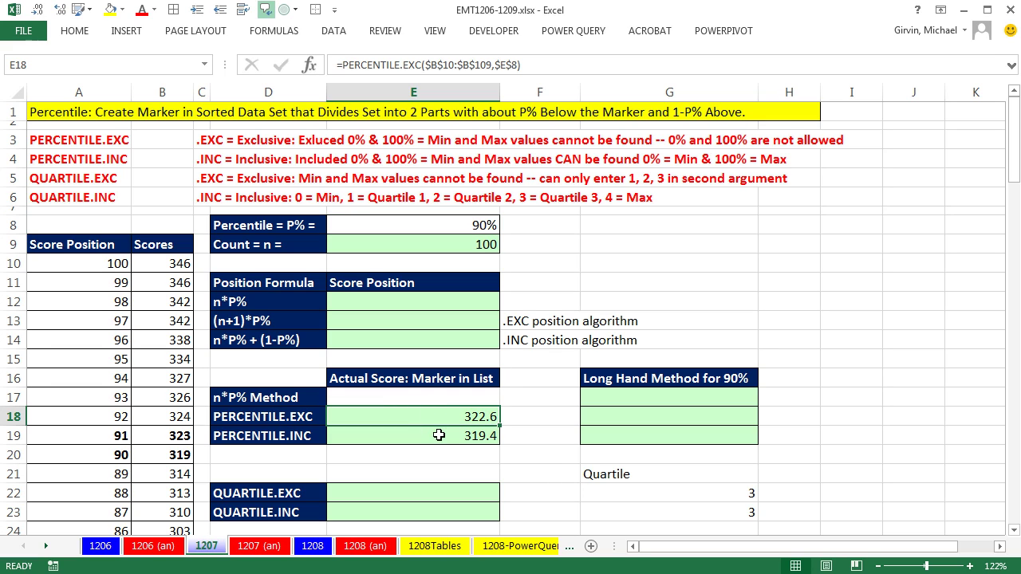
{"action": "left_click", "coordinate": [436, 432]}
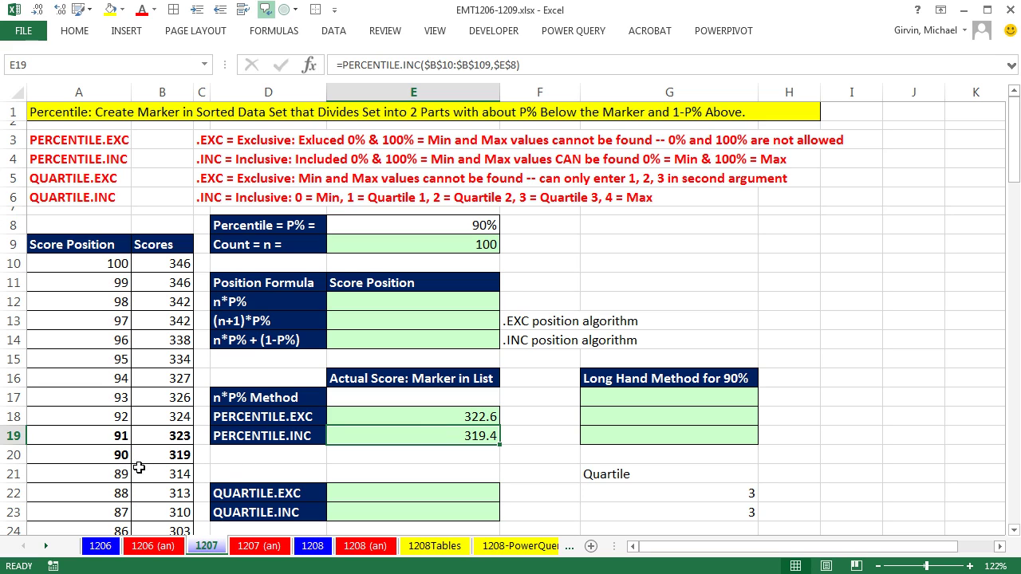
{"action": "left_click", "coordinate": [160, 456]}
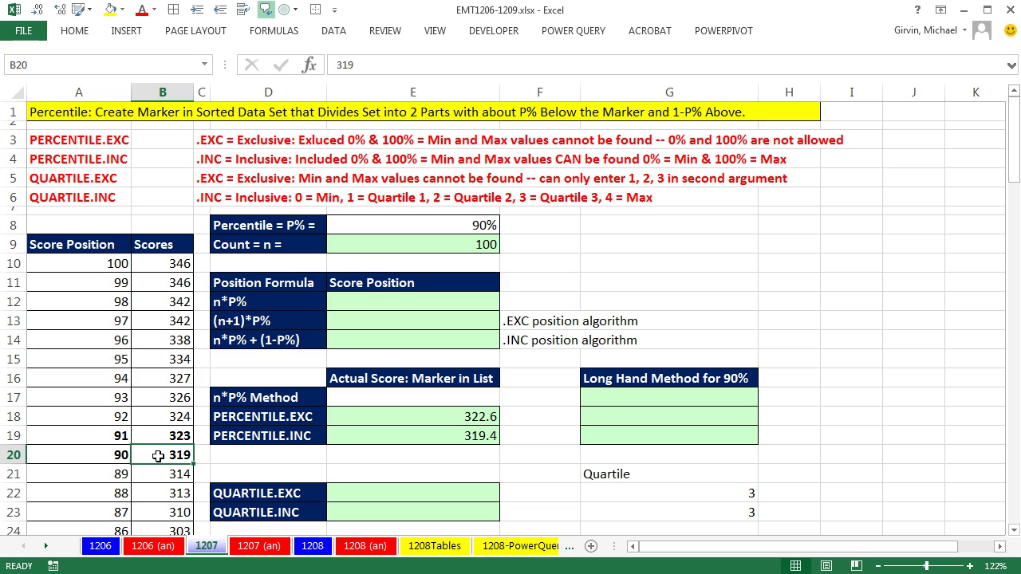
{"action": "left_click", "coordinate": [97, 436]}
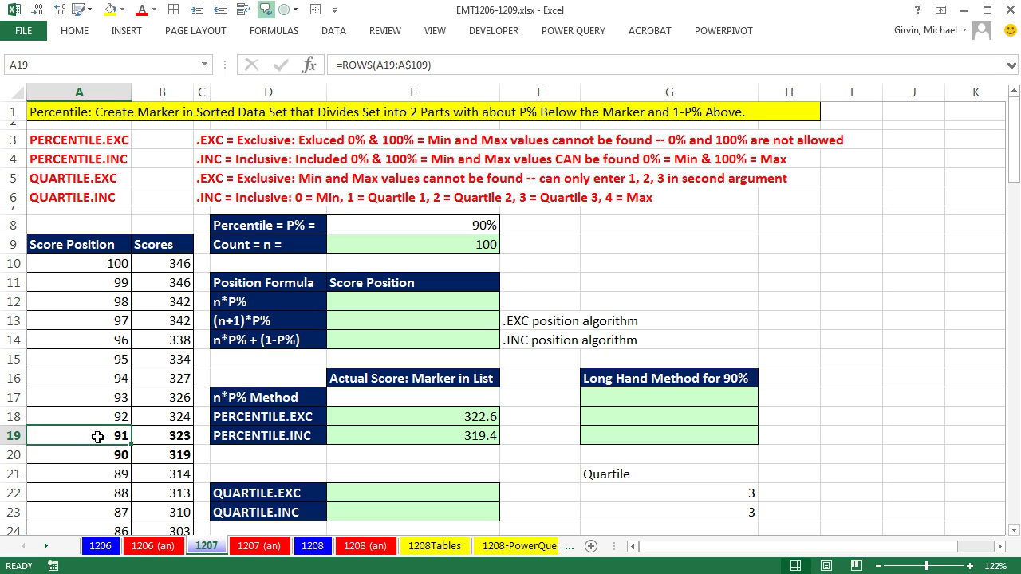
{"action": "left_click", "coordinate": [159, 433]}
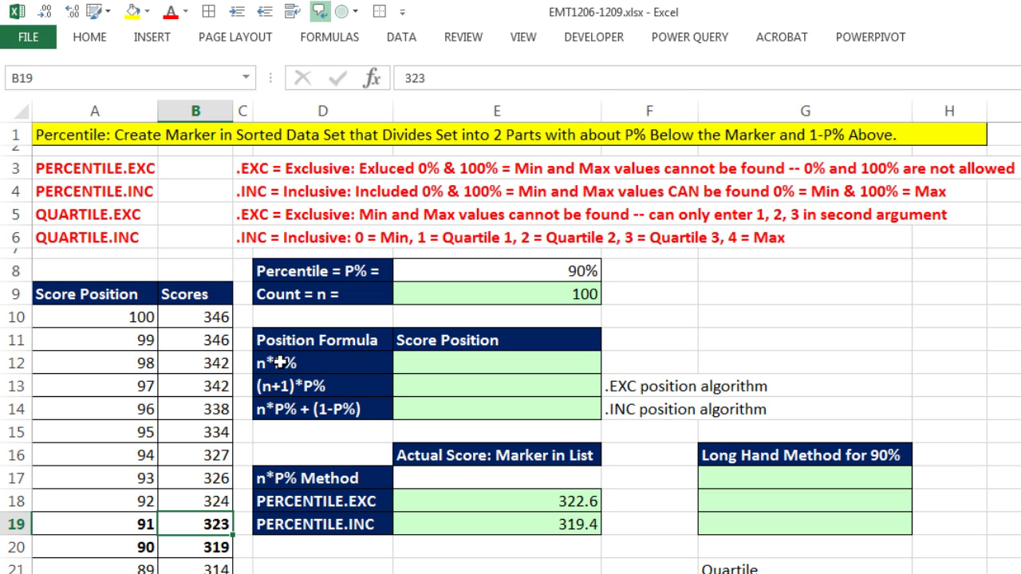
Step: Check =COUNT(B10:B109) in E9, then enter =E9*E8 in E12 for position 90
{"action": "left_click", "coordinate": [546, 296]}
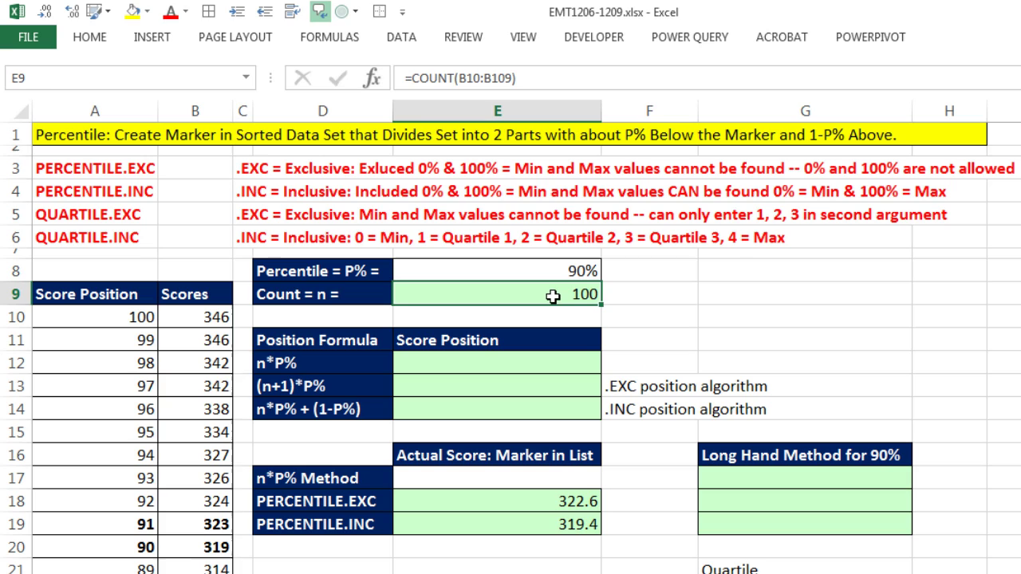
{"action": "double_click", "coordinate": [552, 296]}
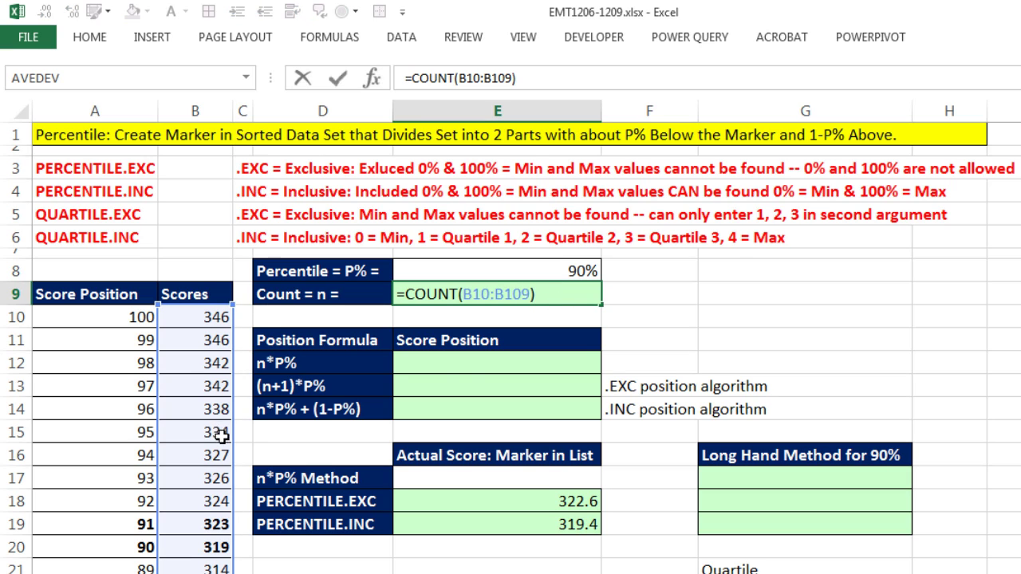
{"action": "key", "text": "ctrl+Return"}
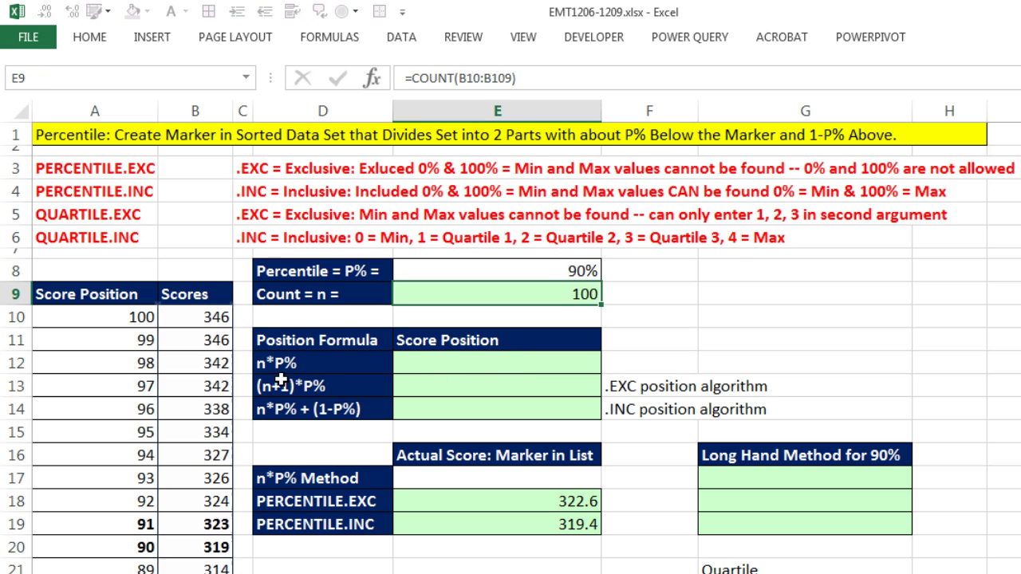
{"action": "left_click", "coordinate": [495, 363]}
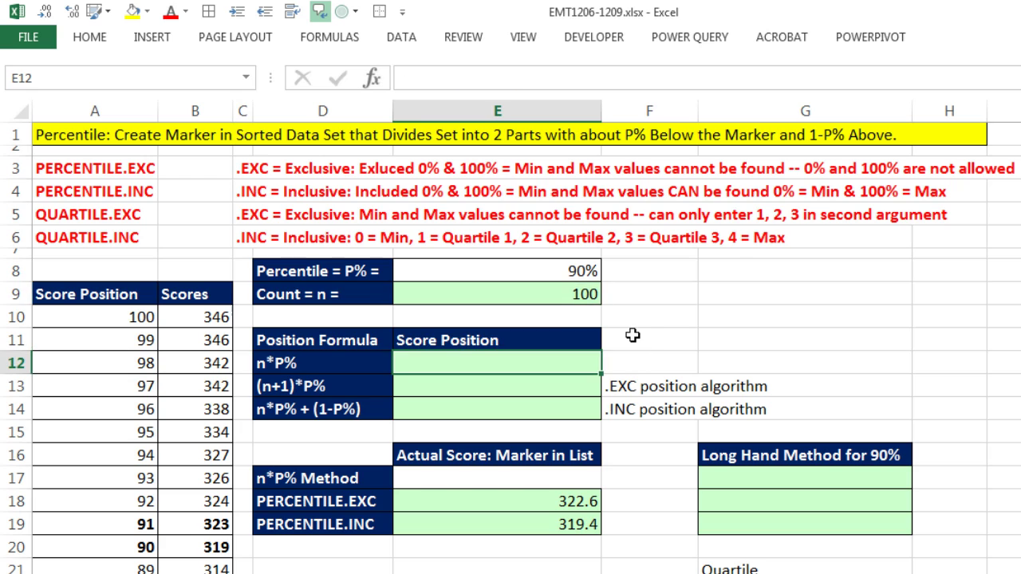
{"action": "type", "text": "="}
{"action": "key", "text": "Up"}
{"action": "key", "text": "Up"}
{"action": "key", "text": "Up"}
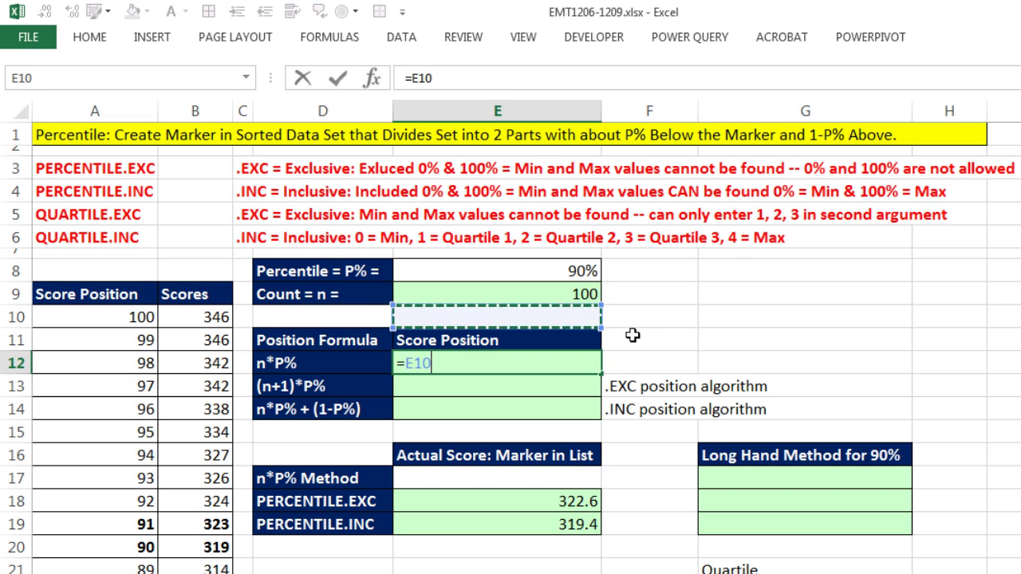
{"action": "type", "text": "*"}
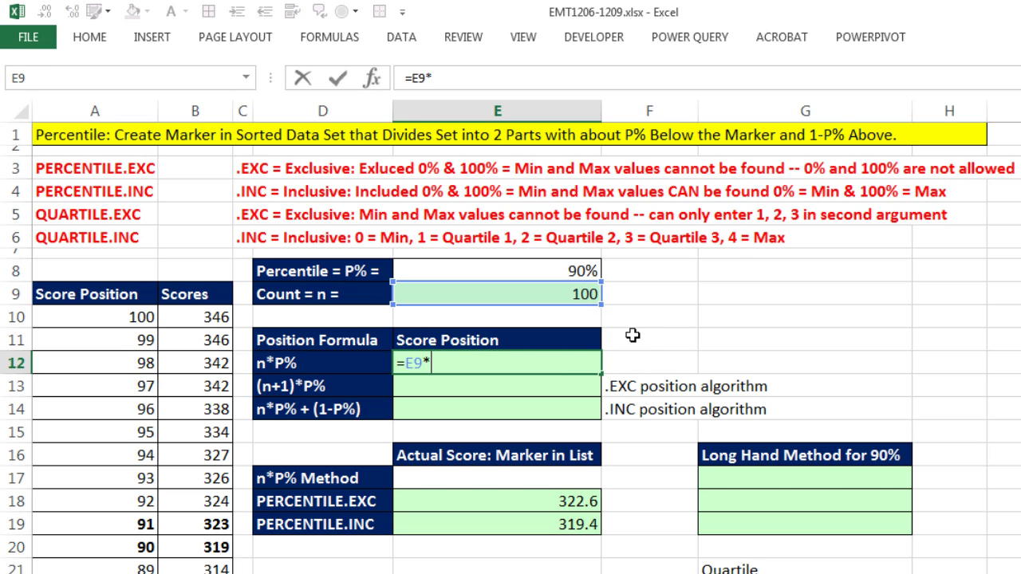
{"action": "left_click", "coordinate": [576, 271]}
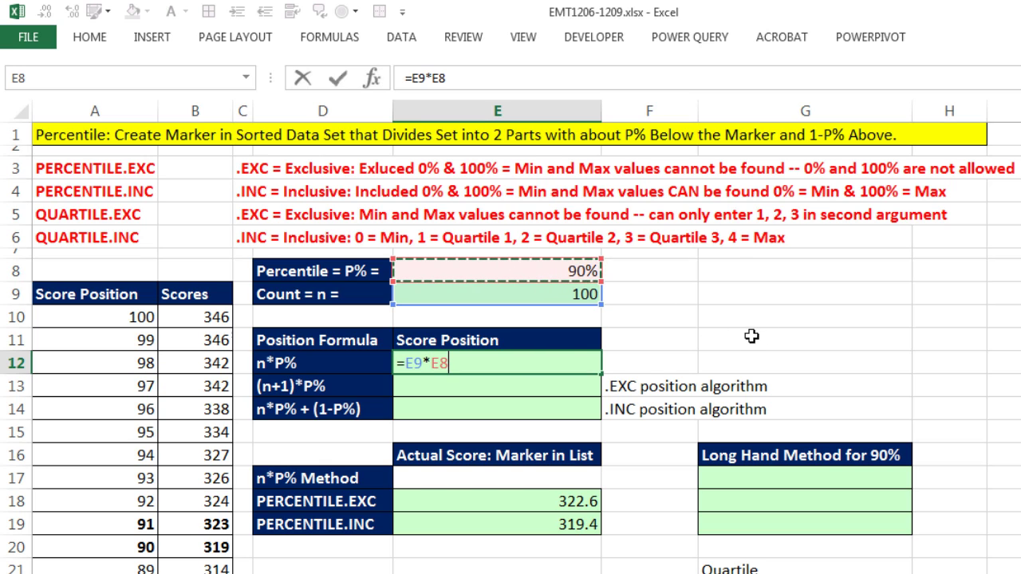
{"action": "key", "text": "ctrl+Return"}
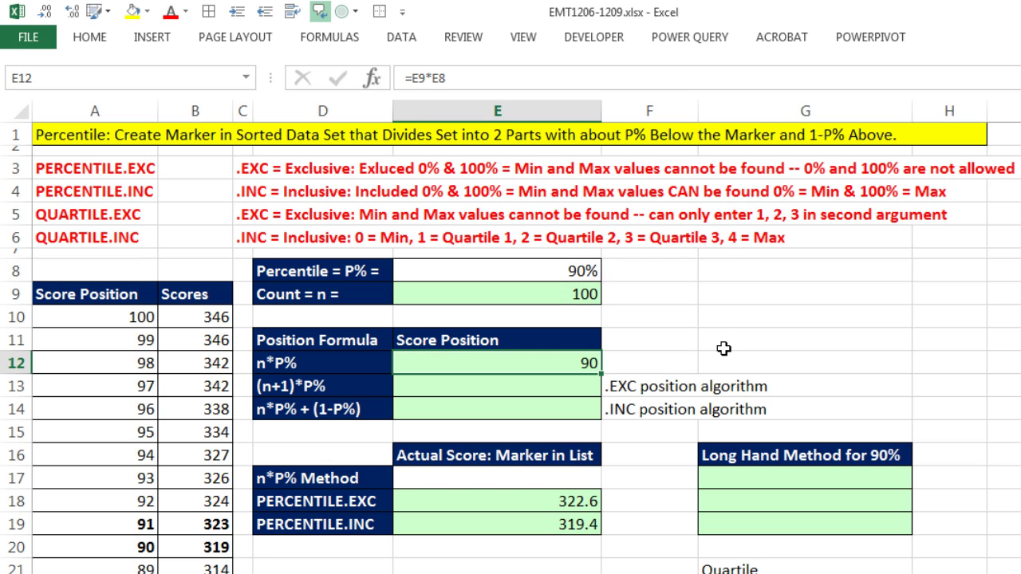
{"action": "left_click", "coordinate": [197, 549]}
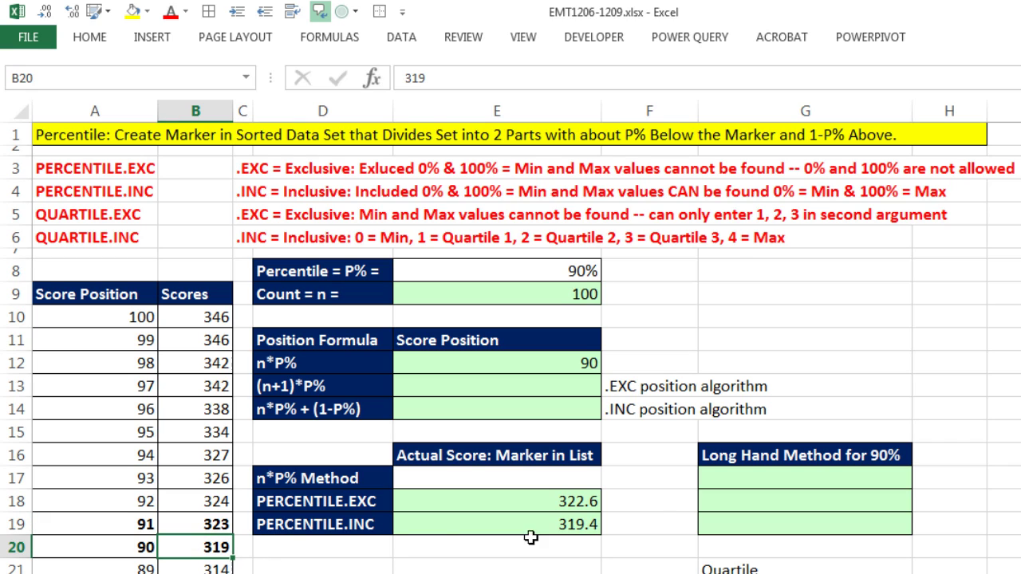
Step: Enter =B20 in G17 so the long-hand 90% result shows score 319
{"action": "left_click", "coordinate": [794, 476]}
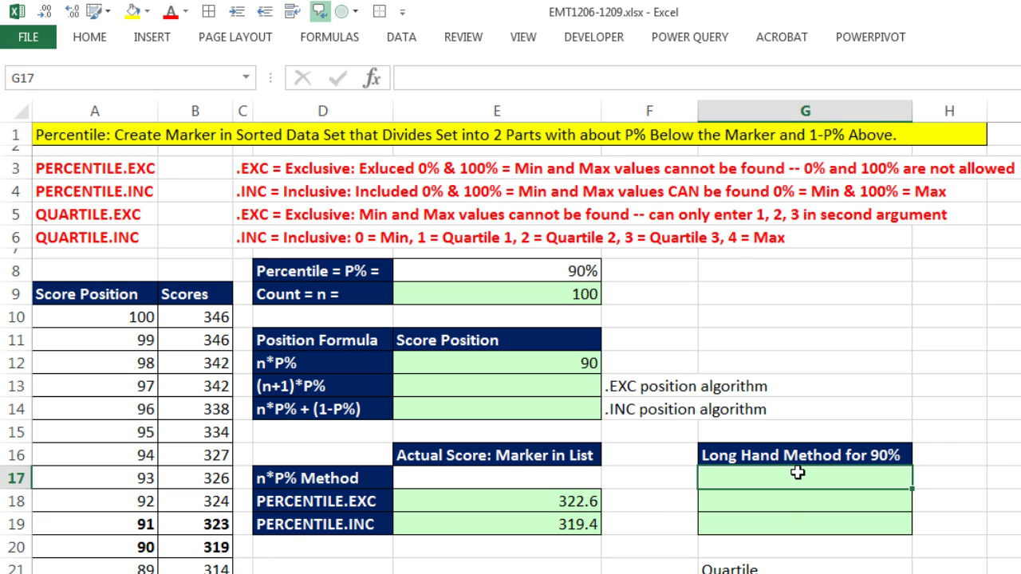
{"action": "type", "text": "="}
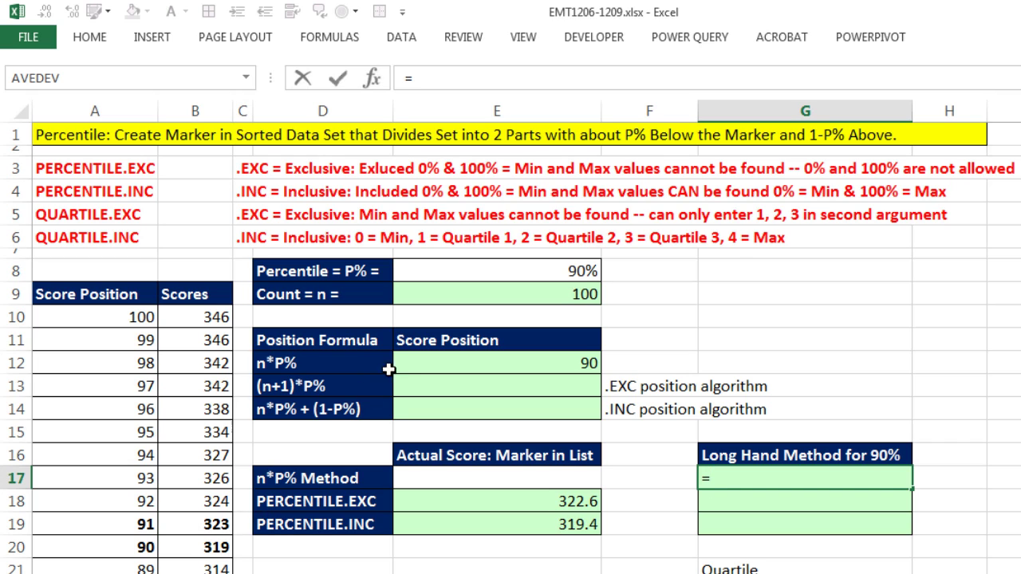
{"action": "left_click", "coordinate": [200, 551]}
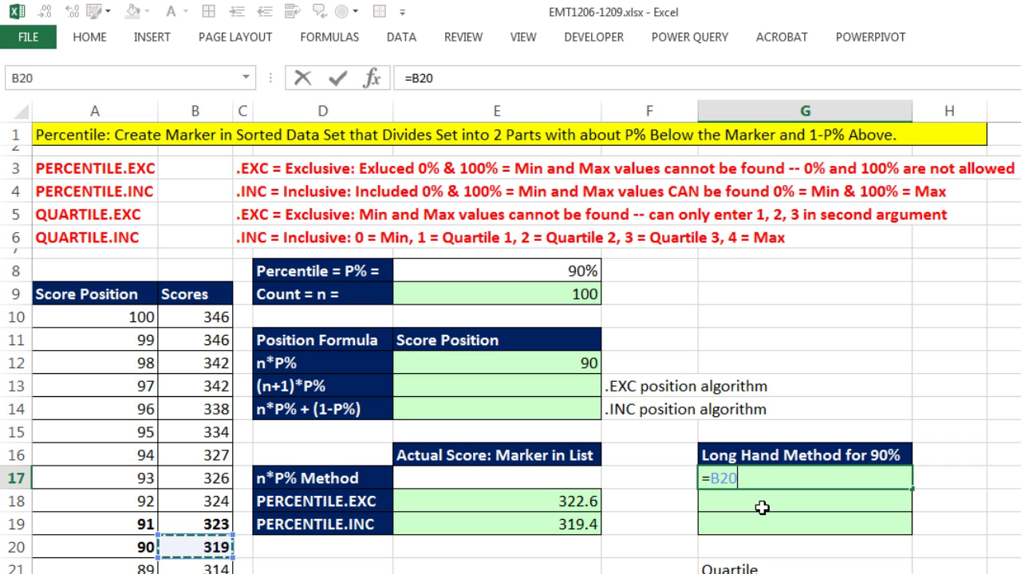
{"action": "key", "text": "Return"}
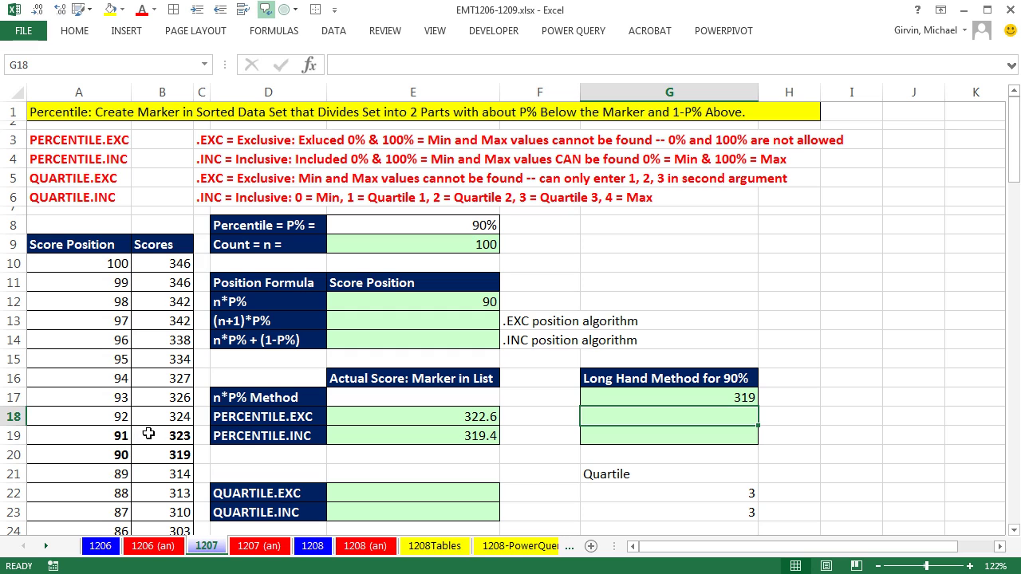
Step: Highlight the ten scores above position 90 and the marker score 319
{"action": "left_click_drag", "start_coordinate": [148, 434], "coordinate": [165, 267]}
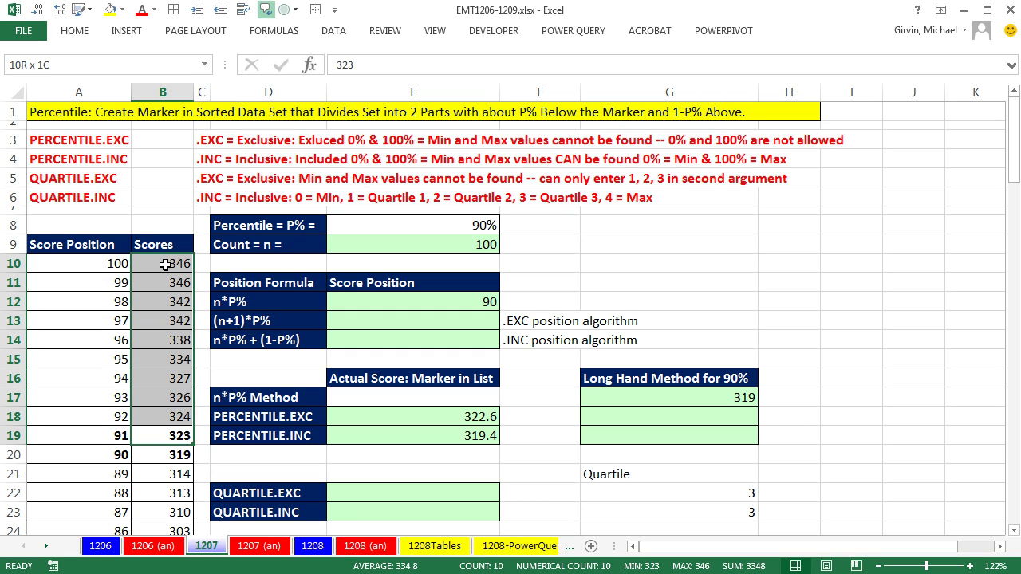
{"action": "left_click_drag", "start_coordinate": [165, 264], "coordinate": [166, 265]}
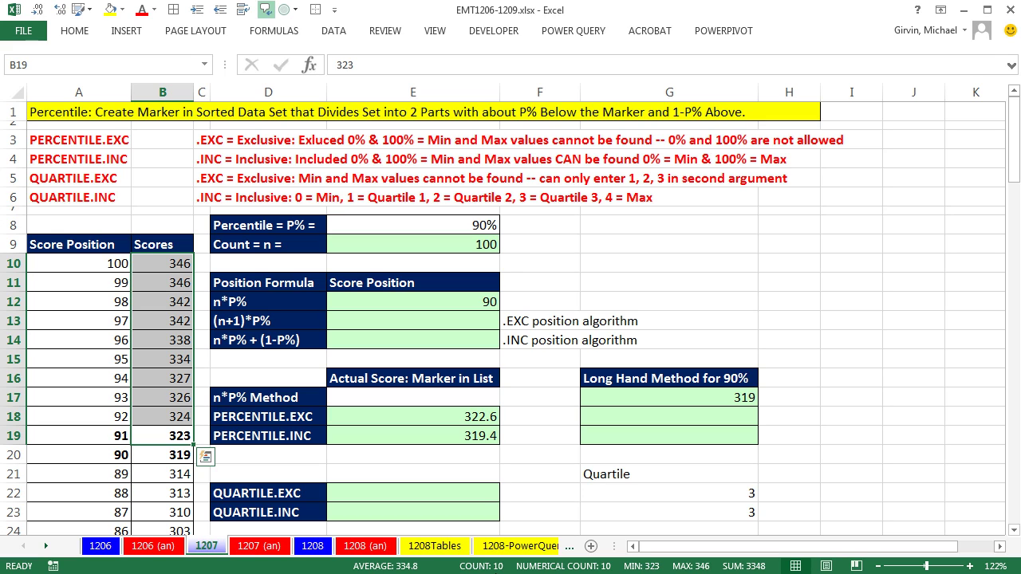
{"action": "left_click", "coordinate": [163, 455]}
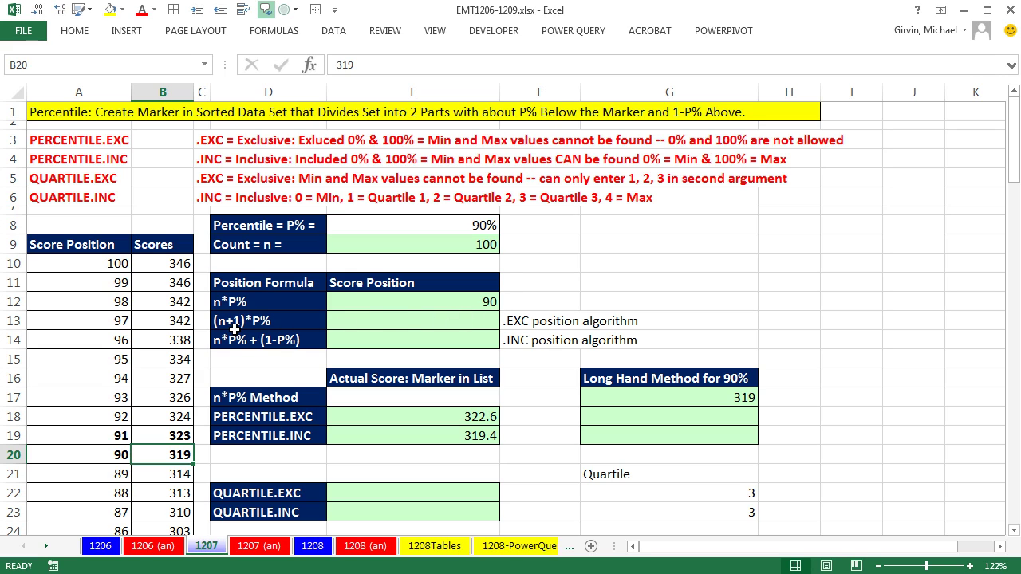
Step: Enter =(E9+1)*E8 in E13 for position 90.9, then highlight positions 90 and 91
{"action": "left_click", "coordinate": [409, 319]}
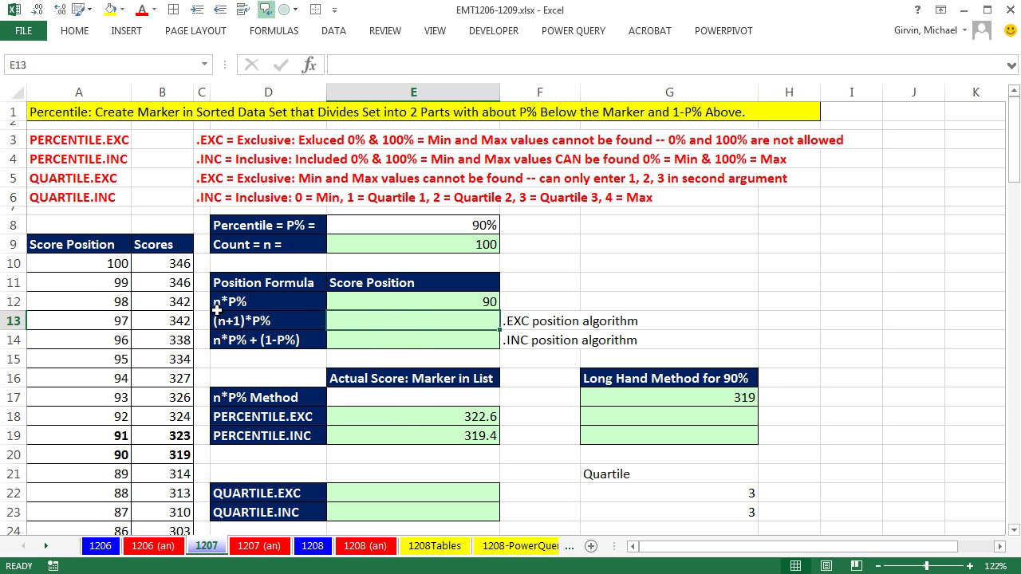
{"action": "type", "text": "=("}
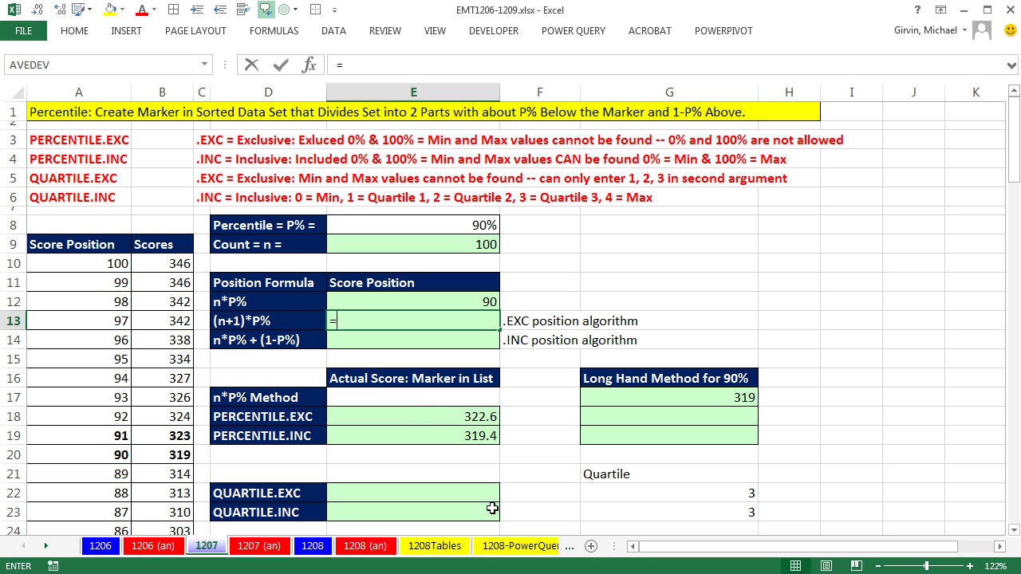
{"action": "key", "text": "Up"}
{"action": "key", "text": "Up"}
{"action": "key", "text": "Up"}
{"action": "key", "text": "Up"}
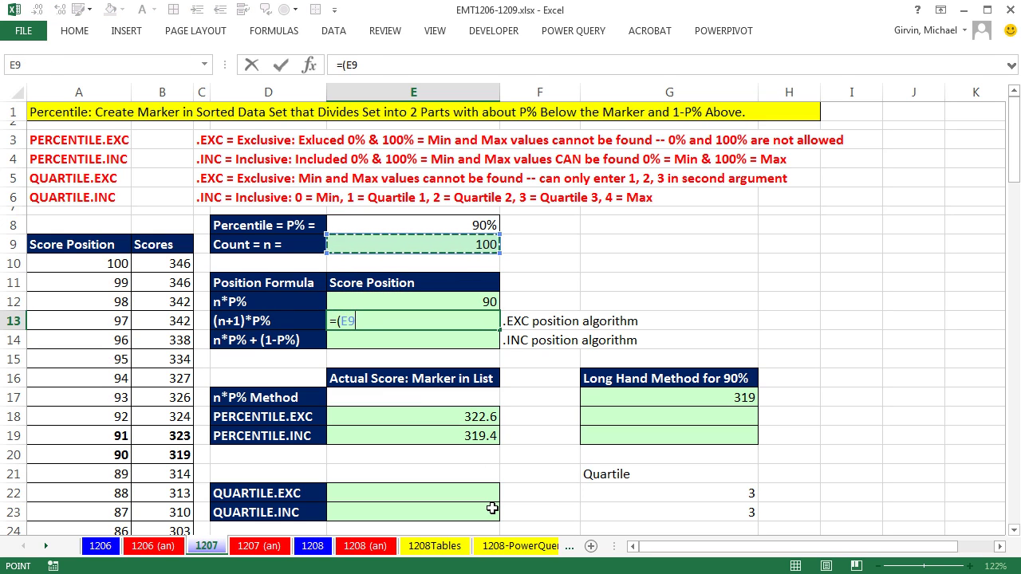
{"action": "type", "text": "+"}
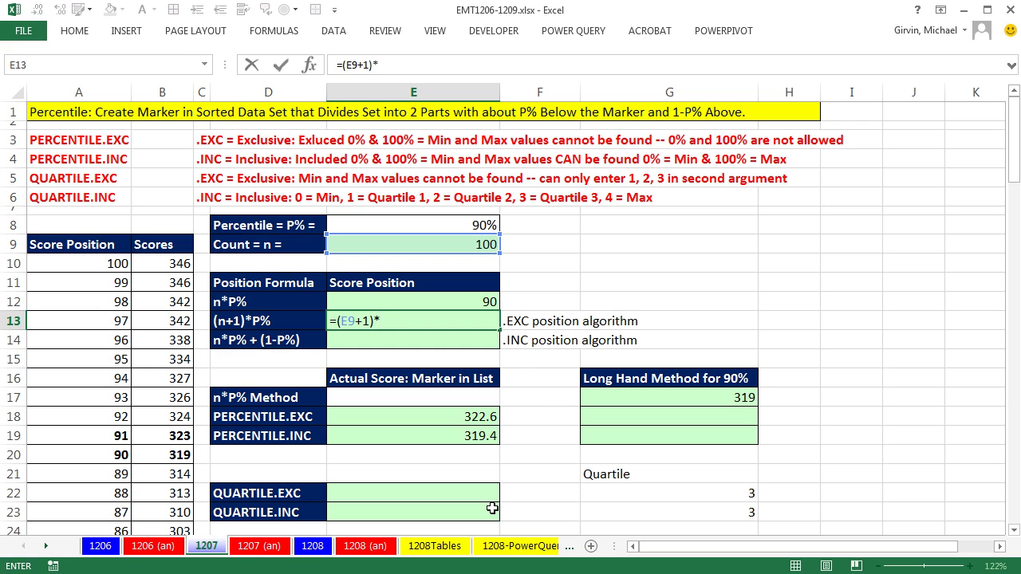
{"action": "type", "text": "1)*"}
{"action": "left_click", "coordinate": [477, 224]}
{"action": "key", "text": "ctrl+Return"}
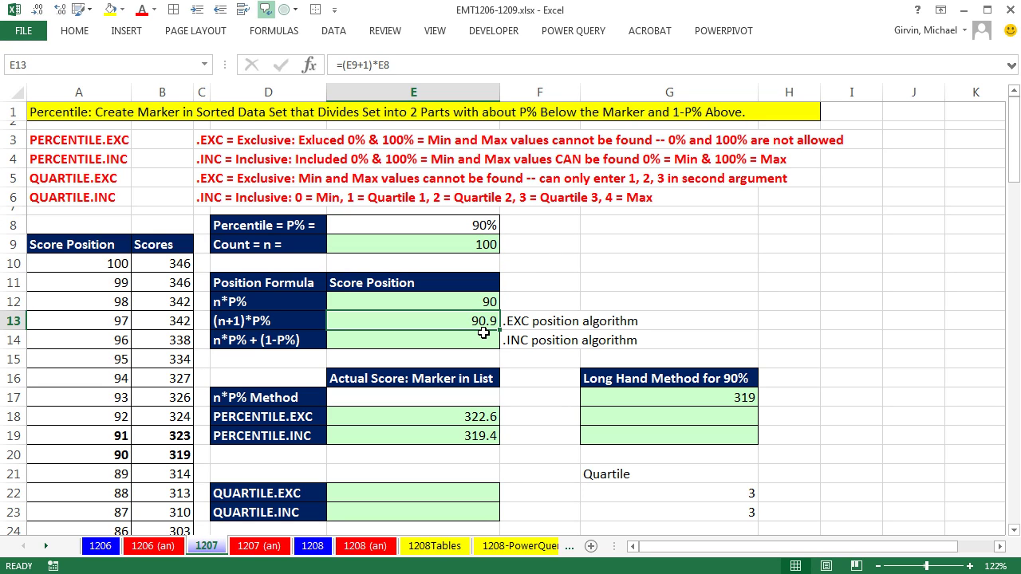
{"action": "left_click_drag", "start_coordinate": [109, 441], "coordinate": [161, 457]}
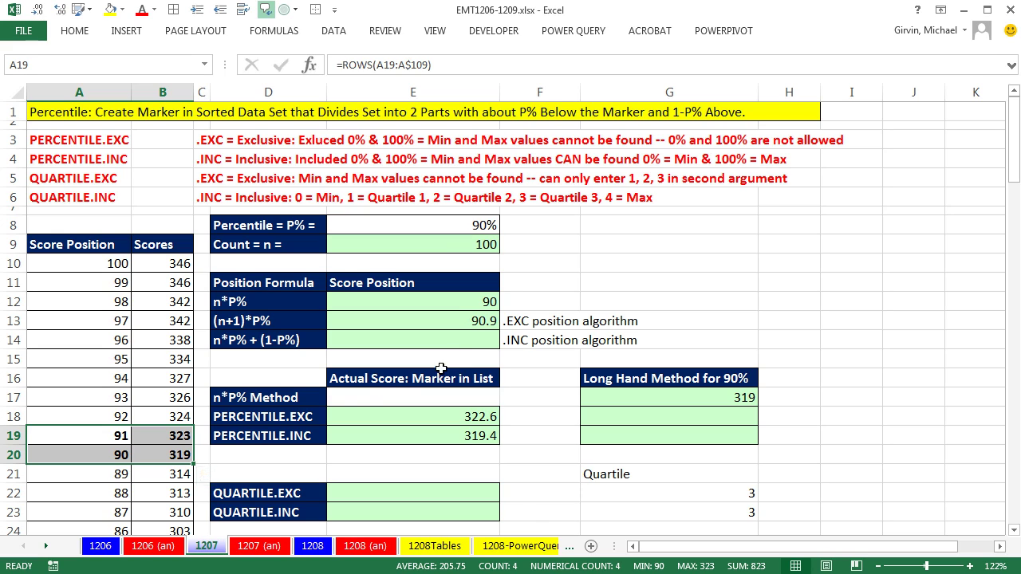
Step: Enter =B20+(B19-B20)*.9 in G18 to get the long-hand .EXC result 322.6
{"action": "left_click", "coordinate": [176, 458]}
{"action": "left_click", "coordinate": [638, 416]}
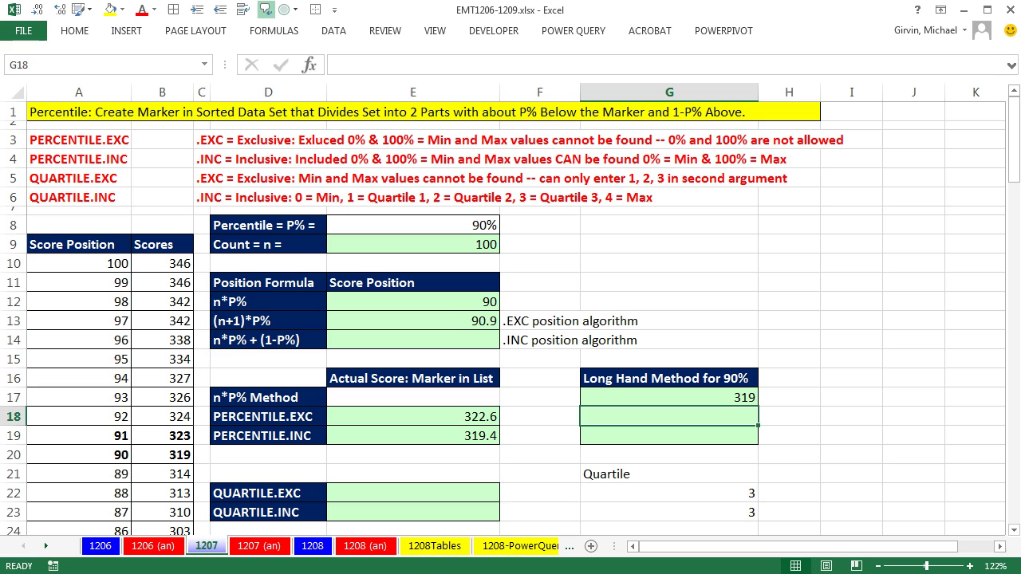
{"action": "type", "text": "="}
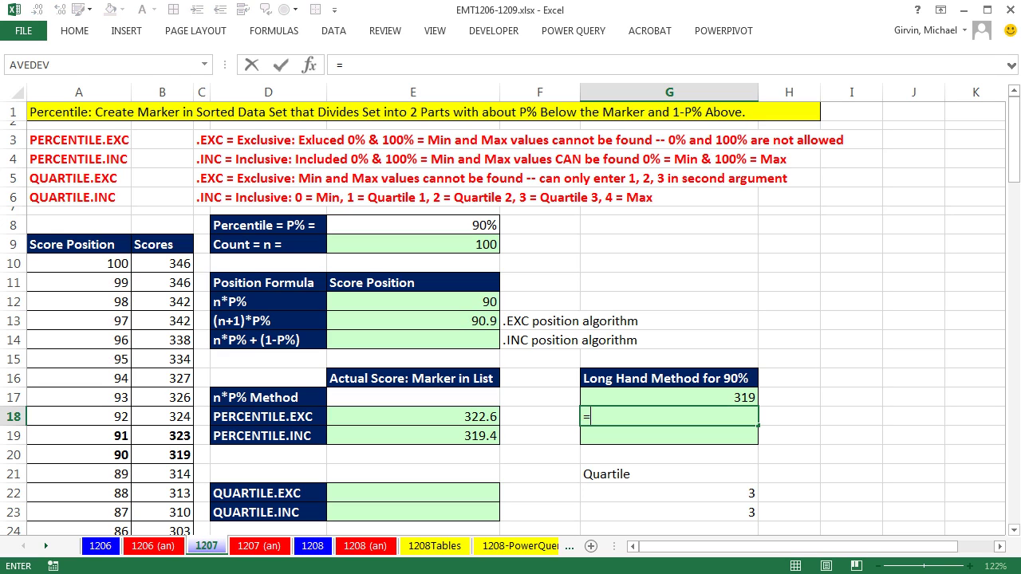
{"action": "left_click", "coordinate": [151, 455]}
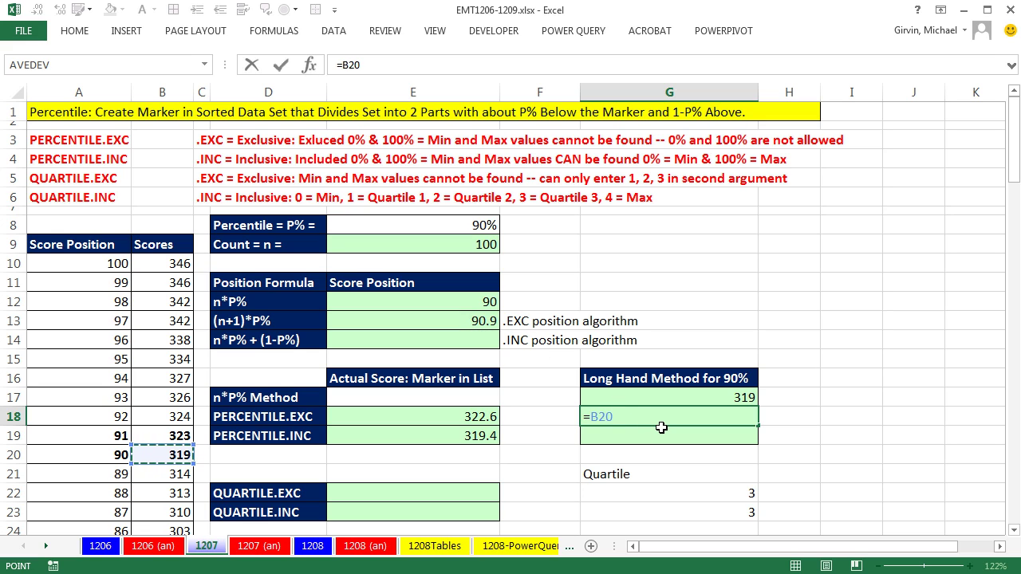
{"action": "type", "text": "+("}
{"action": "left_click", "coordinate": [185, 436]}
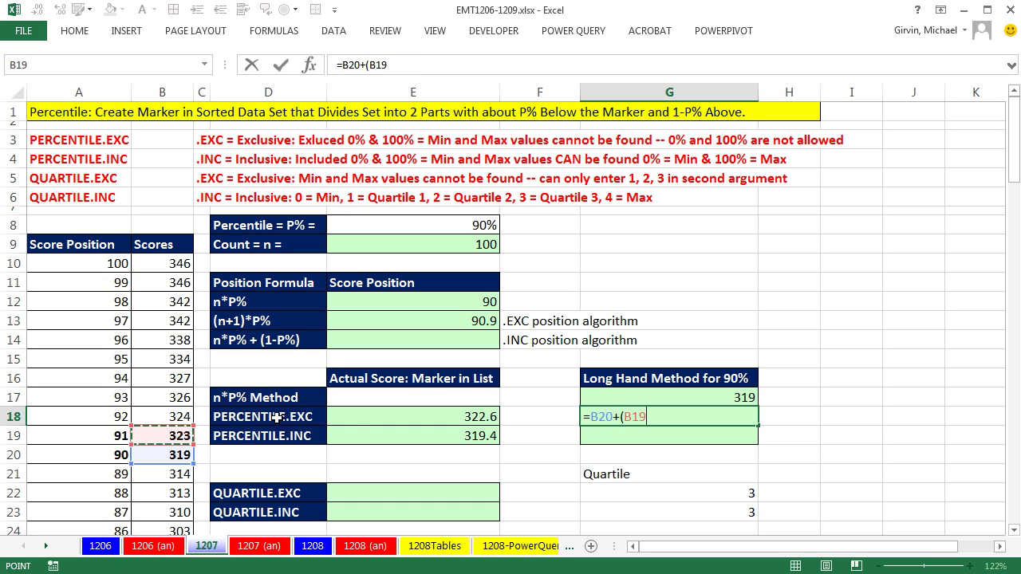
{"action": "type", "text": "-"}
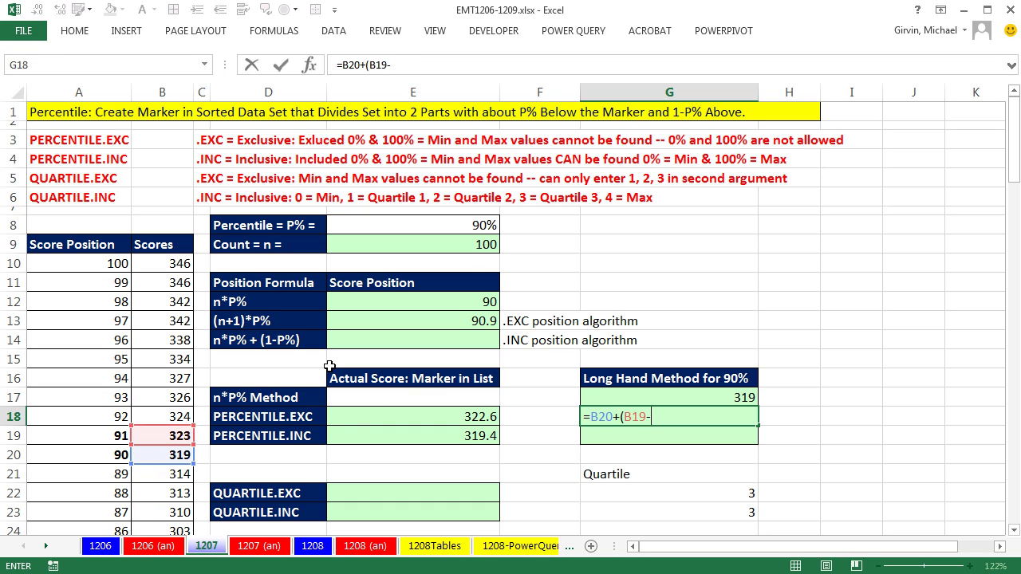
{"action": "left_click", "coordinate": [168, 461]}
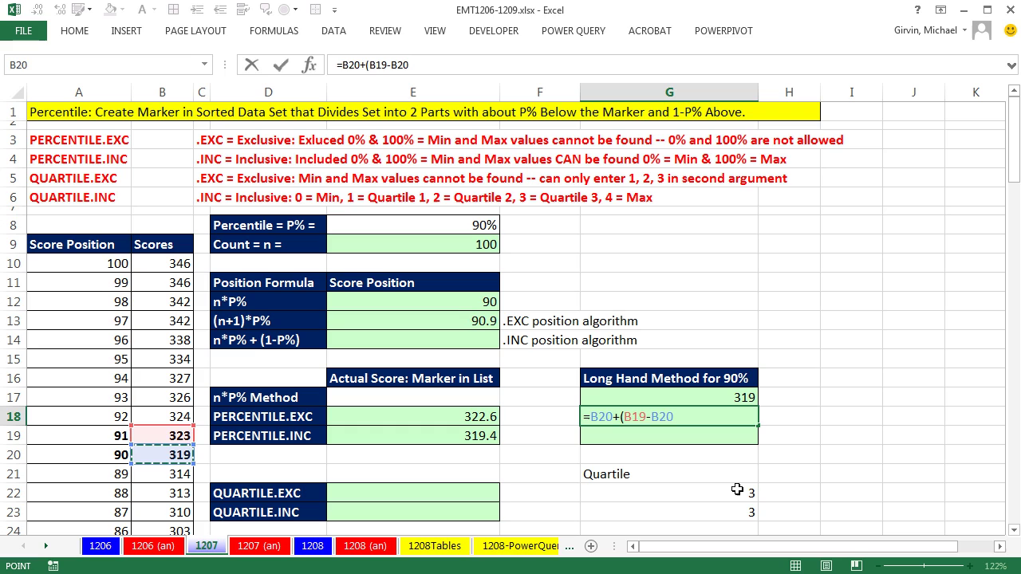
{"action": "type", "text": ")"}
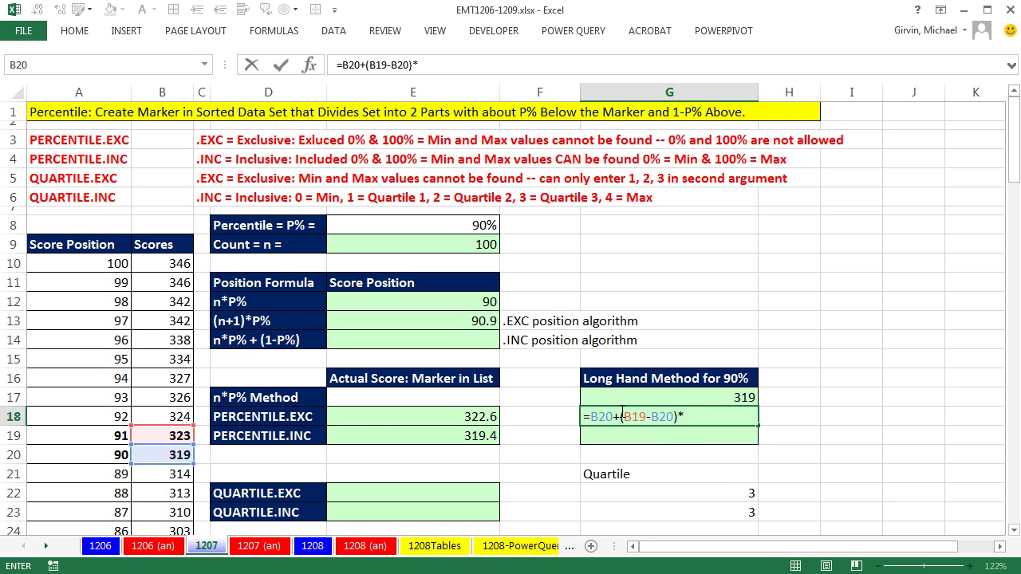
{"action": "type", "text": "*.9"}
{"action": "key", "text": "ctrl+Return"}
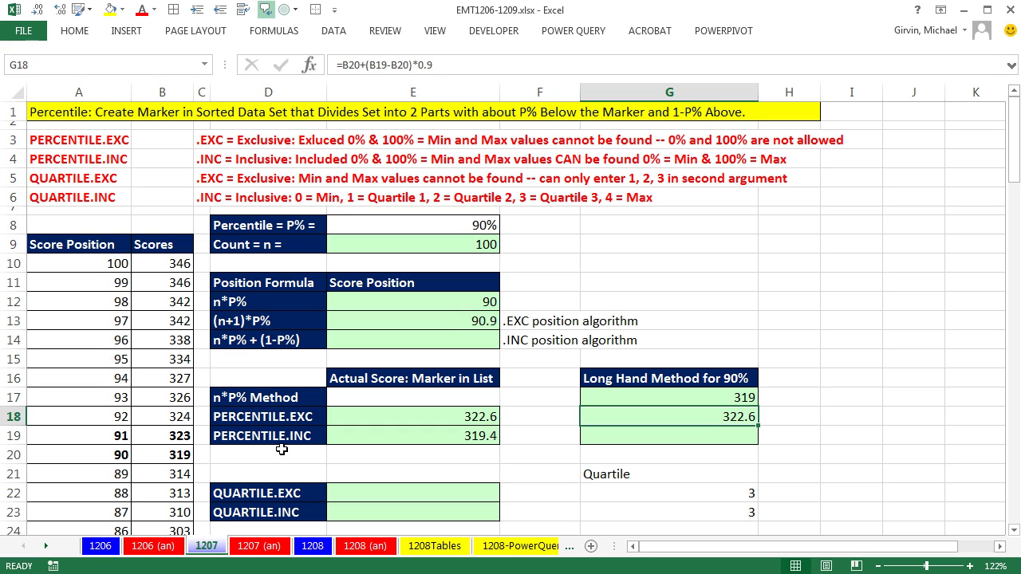
Step: Enter =E9*E8+(1-E8) in E14 as the .INC position formula
{"action": "left_click", "coordinate": [394, 335]}
{"action": "type", "text": "="}
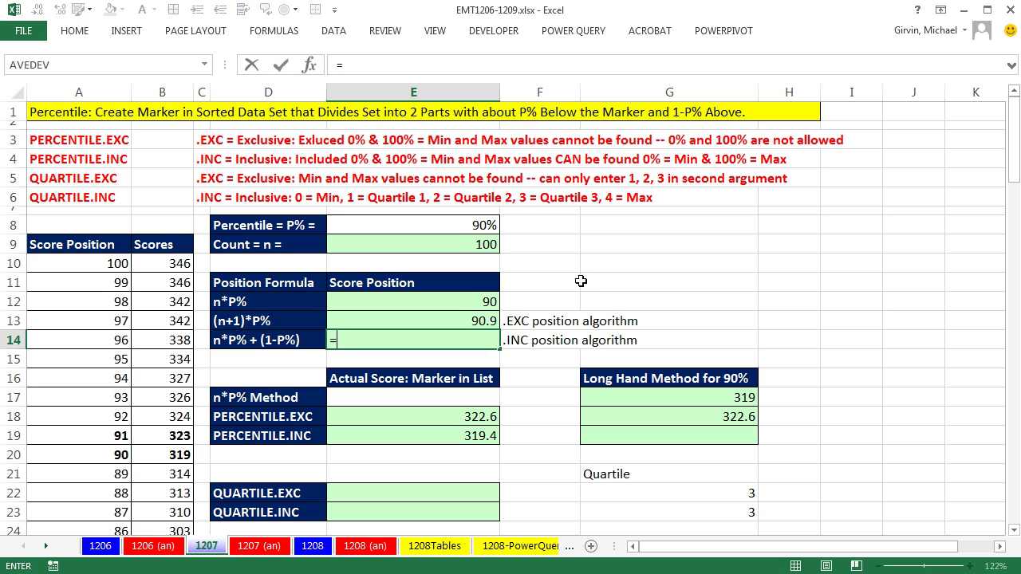
{"action": "left_click", "coordinate": [445, 243]}
{"action": "type", "text": "*"}
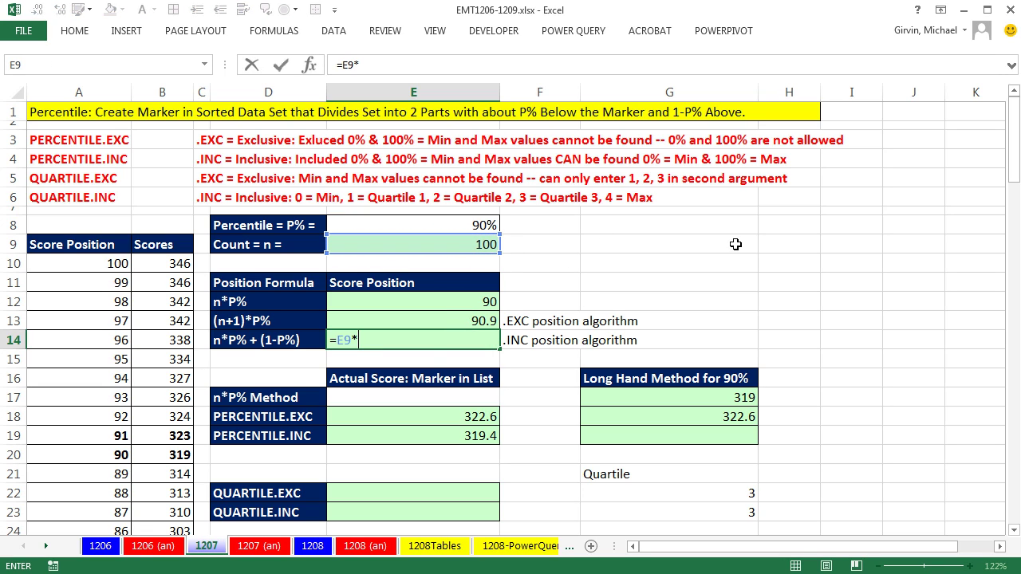
{"action": "left_click", "coordinate": [469, 224]}
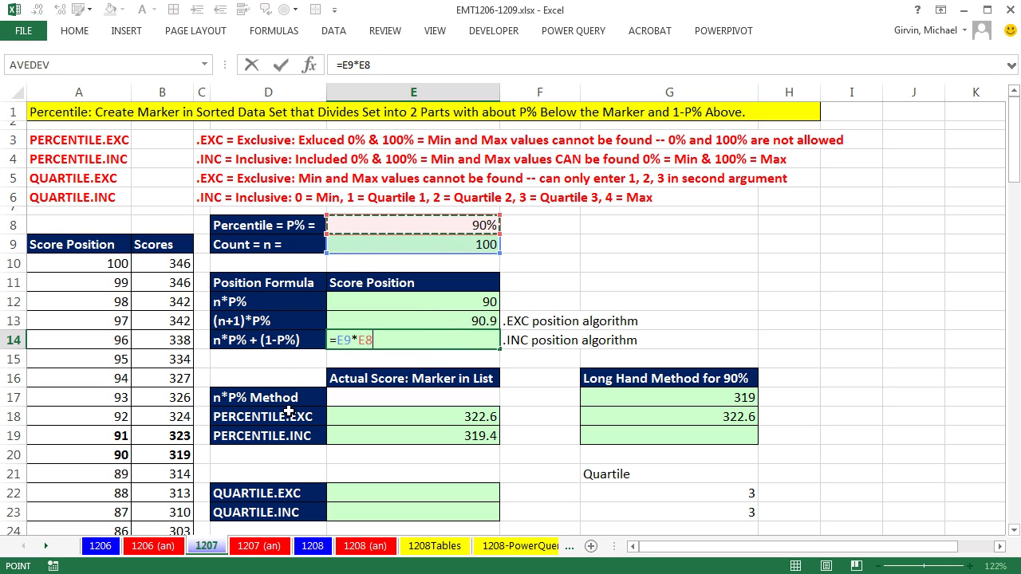
{"action": "type", "text": "+("}
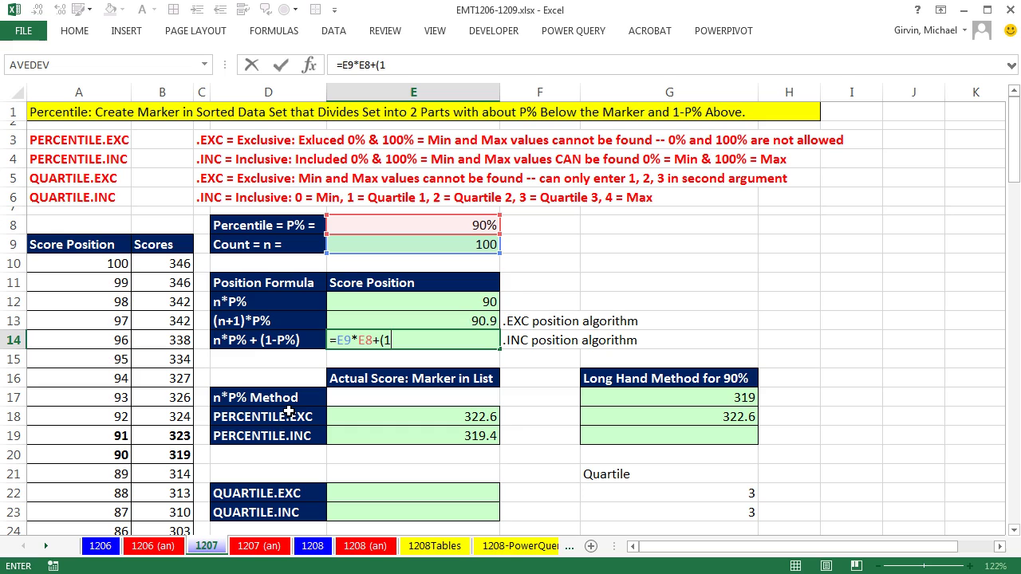
{"action": "type", "text": "1-"}
{"action": "left_click", "coordinate": [451, 223]}
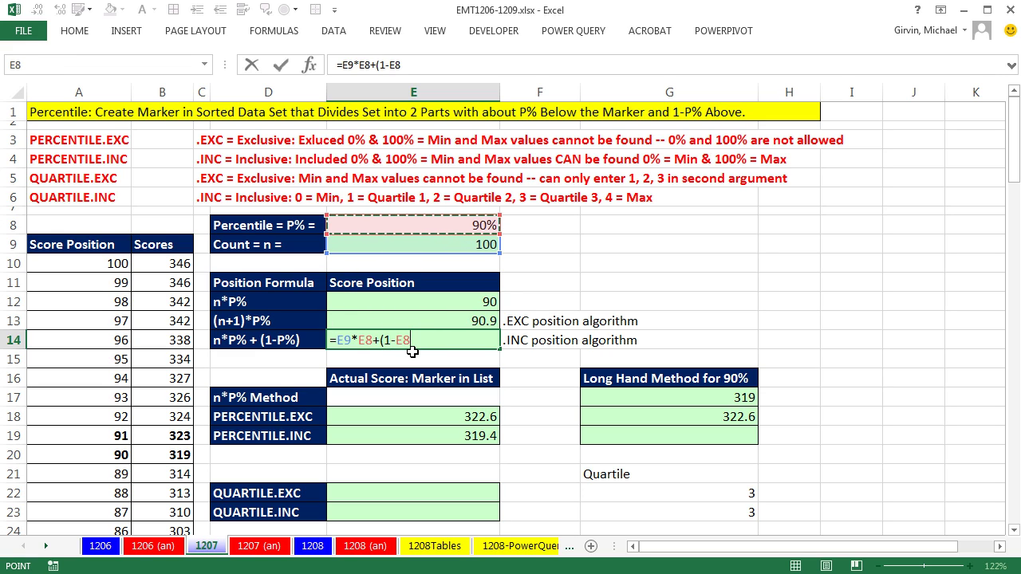
{"action": "type", "text": ")"}
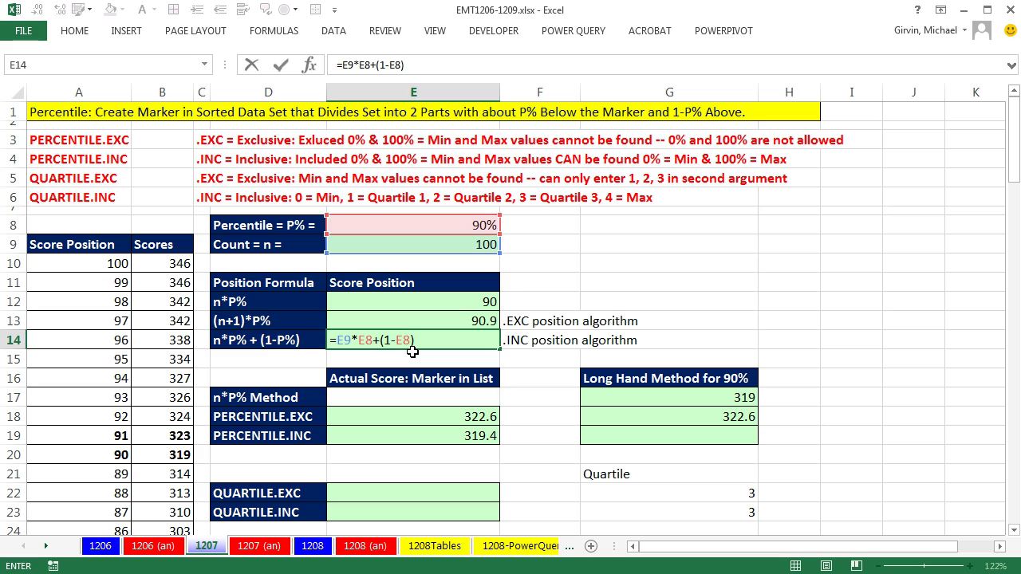
{"action": "key", "text": "ctrl+Return"}
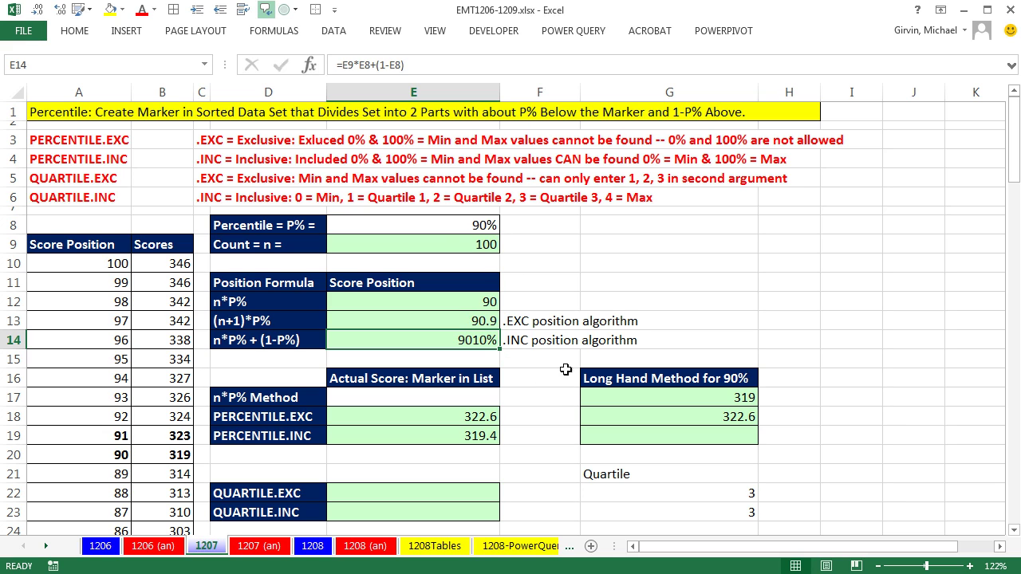
Step: Apply General number format to E14 so it shows 90.1
{"action": "left_click", "coordinate": [76, 32]}
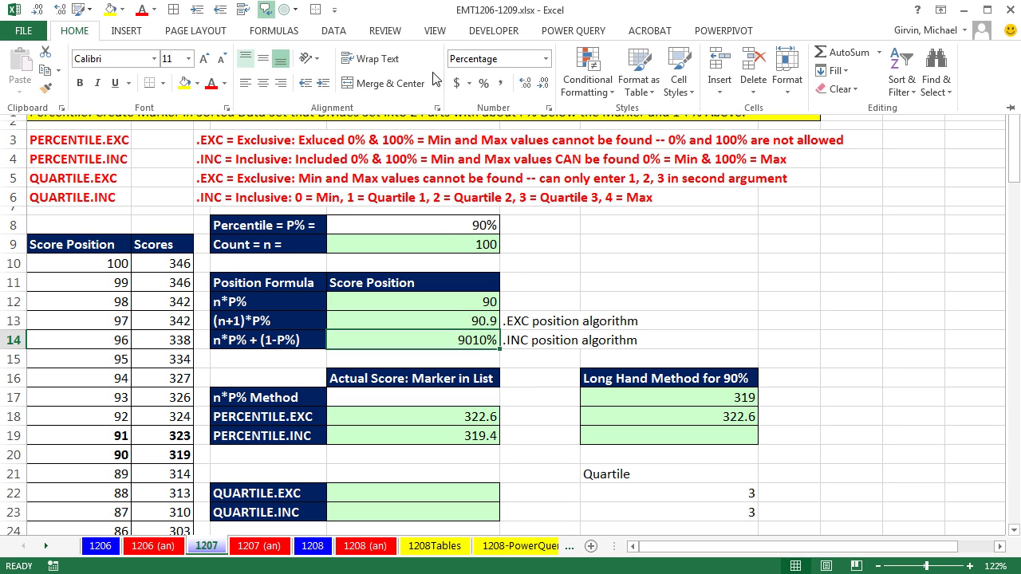
{"action": "left_click", "coordinate": [545, 59]}
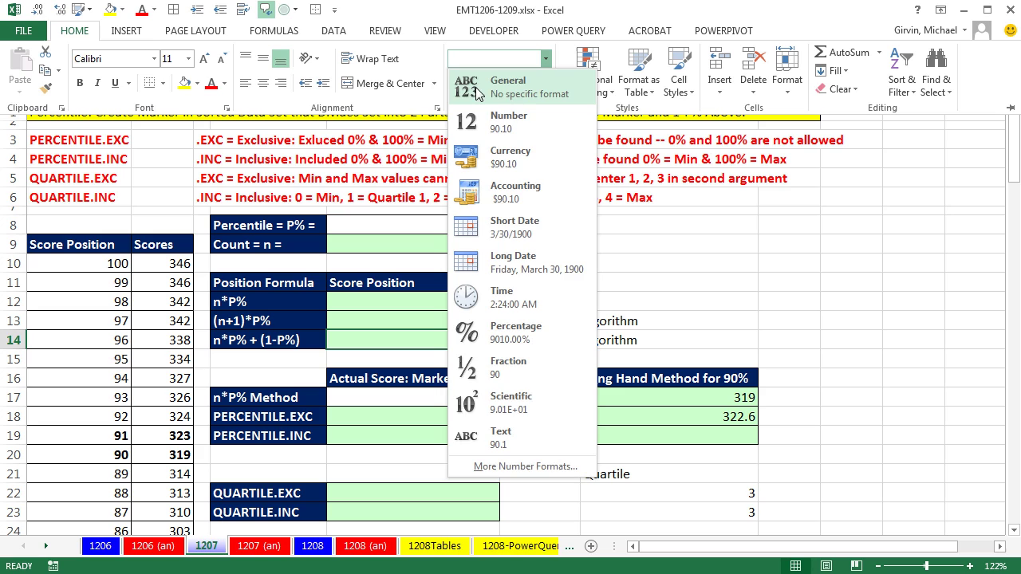
{"action": "key", "text": "Escape"}
{"action": "key", "text": "Escape"}
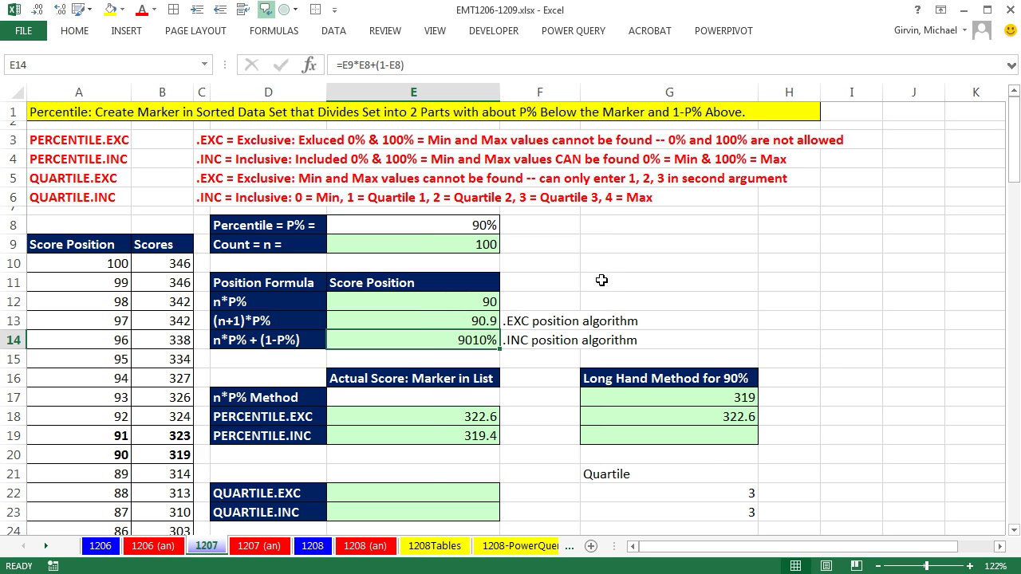
{"action": "key", "text": "ctrl+shift+grave"}
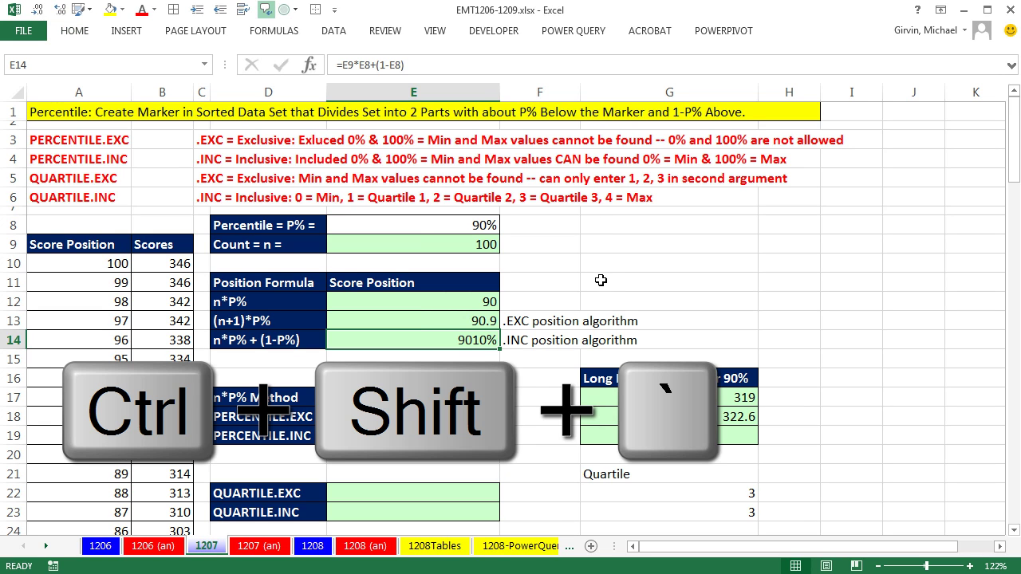
{"action": "key", "text": "ctrl+shift+grave"}
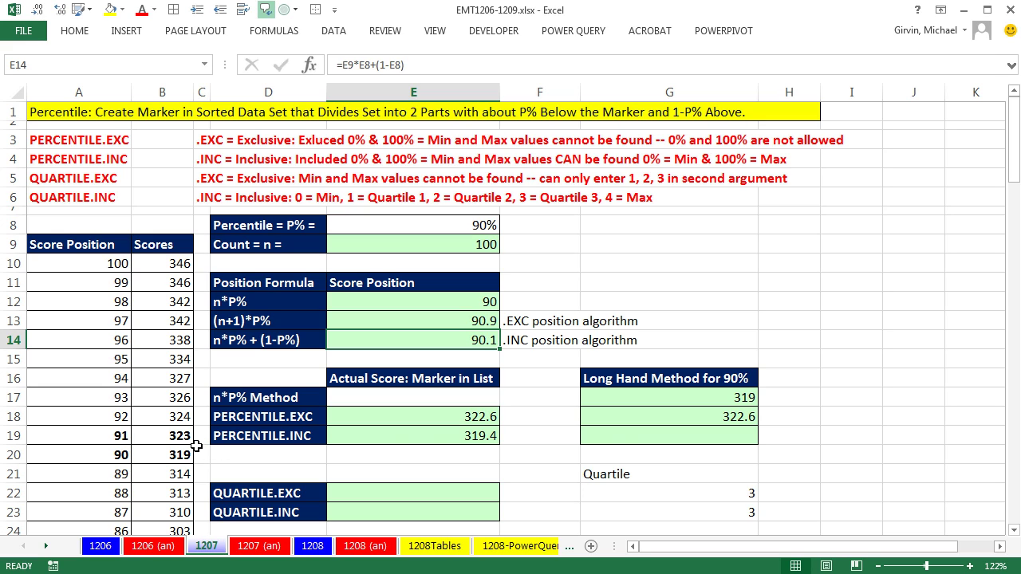
Step: Enter =B20+(B19-B20)*0.1 in G19 for the long-hand .INC result 319.4
{"action": "left_click", "coordinate": [628, 437]}
{"action": "type", "text": "="}
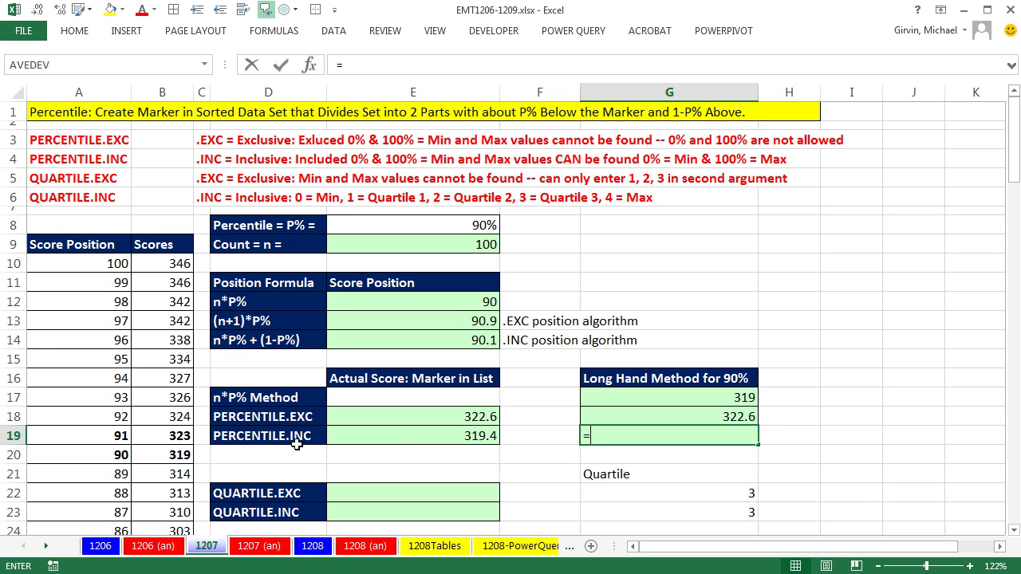
{"action": "left_click", "coordinate": [157, 452]}
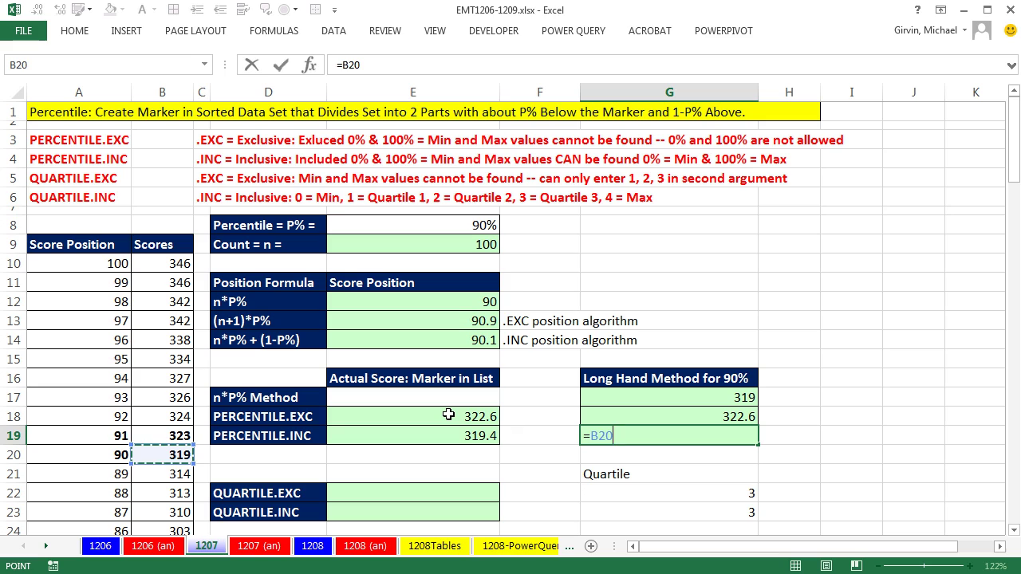
{"action": "type", "text": "+("}
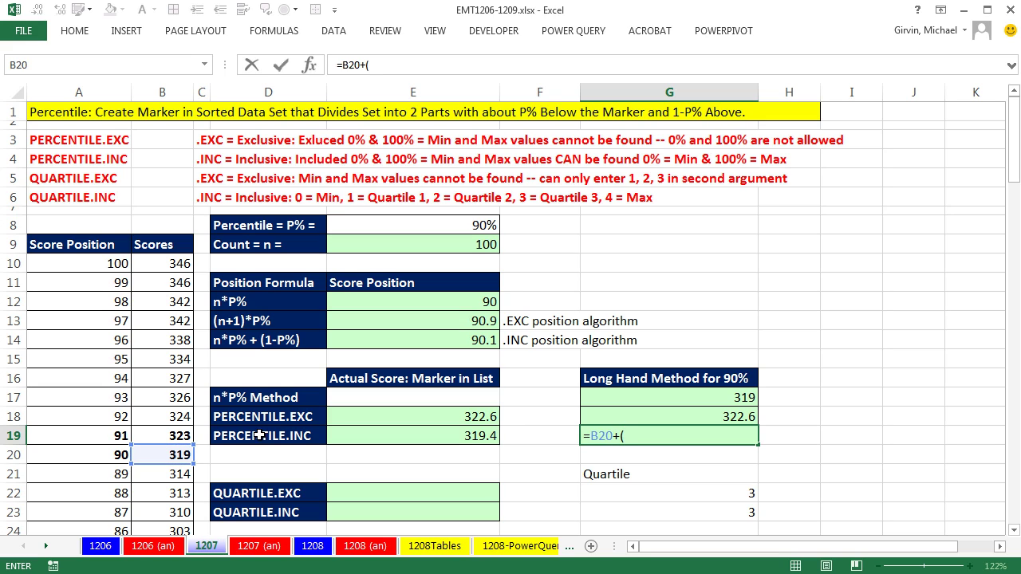
{"action": "left_click", "coordinate": [162, 435]}
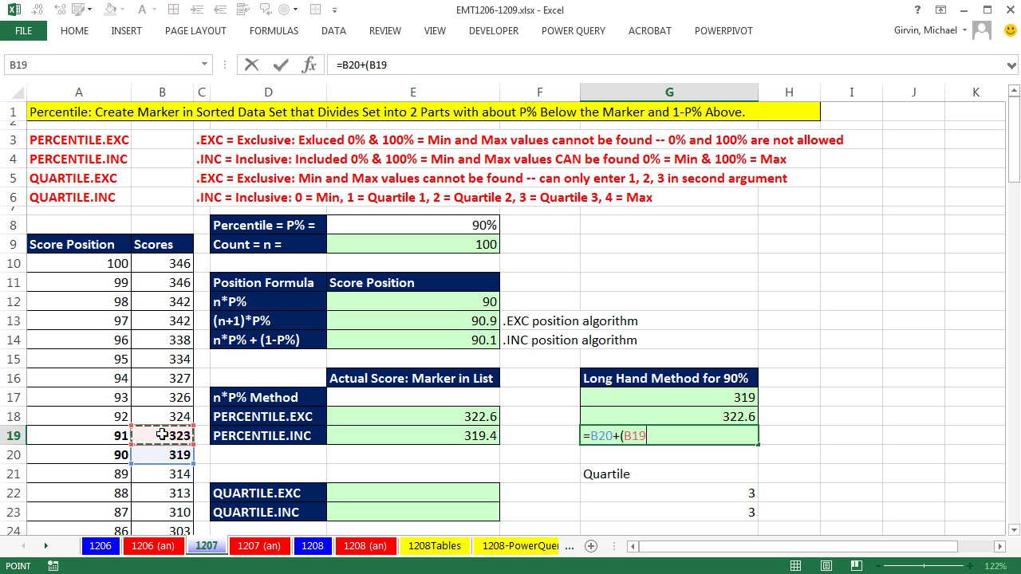
{"action": "type", "text": "-"}
{"action": "left_click", "coordinate": [161, 456]}
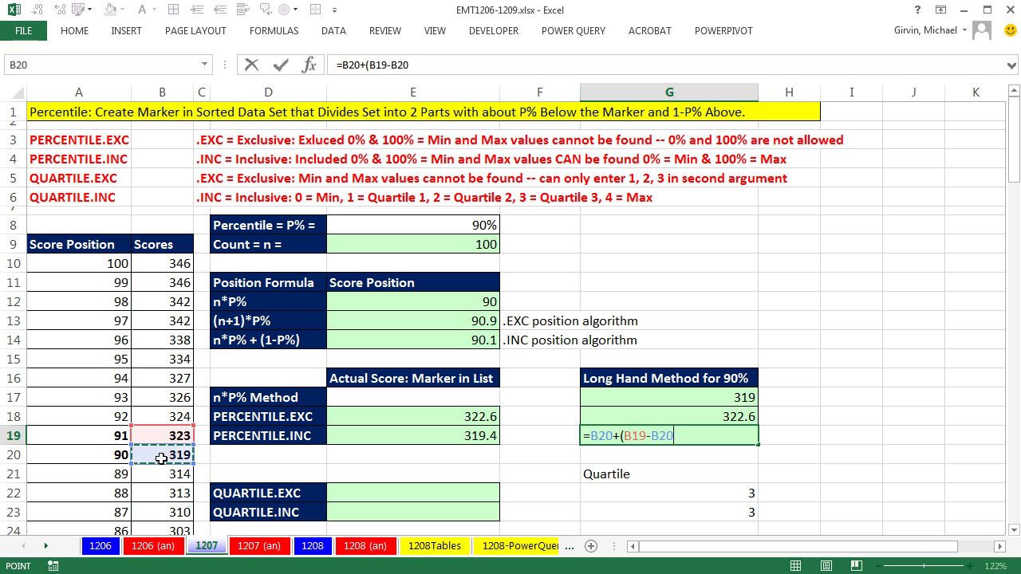
{"action": "type", "text": ")*.1"}
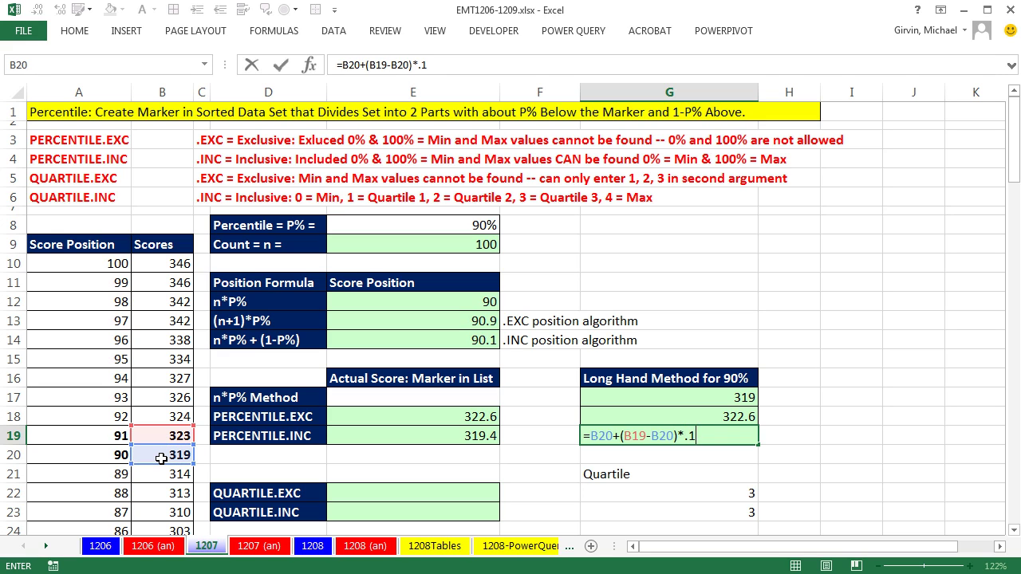
{"action": "key", "text": "ctrl+Return"}
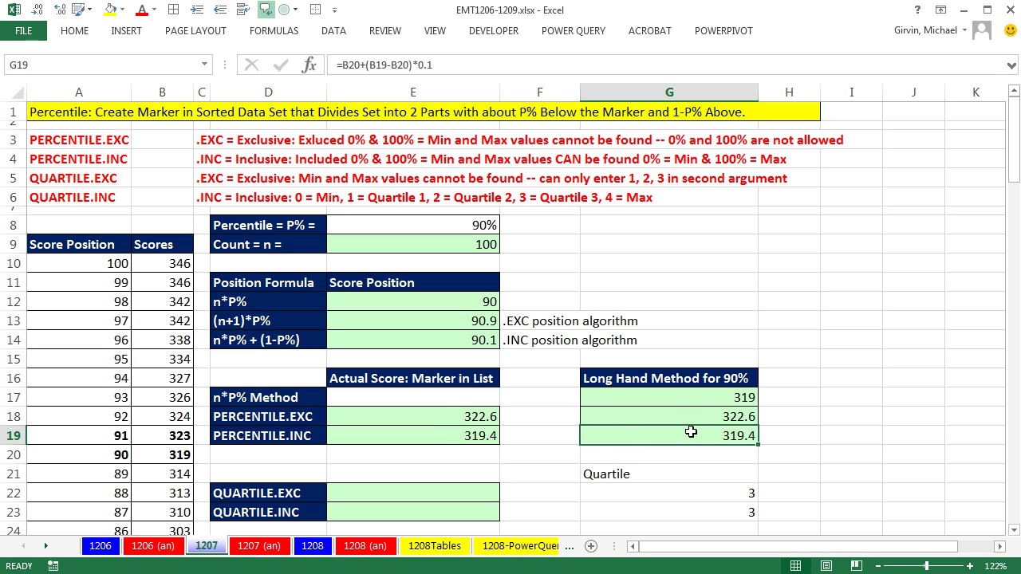
{"action": "left_click_drag", "start_coordinate": [469, 421], "coordinate": [471, 431]}
Step: Clear E18:E19 and rebuild =PERCENTILE.EXC(B10:B109,E8) in E18
{"action": "key", "text": "Delete"}
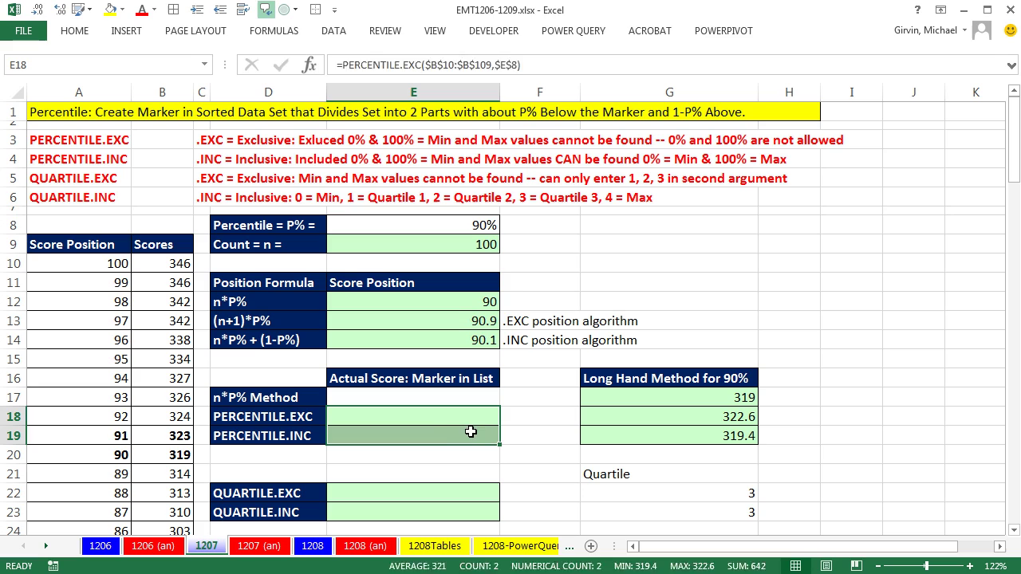
{"action": "left_click", "coordinate": [448, 422]}
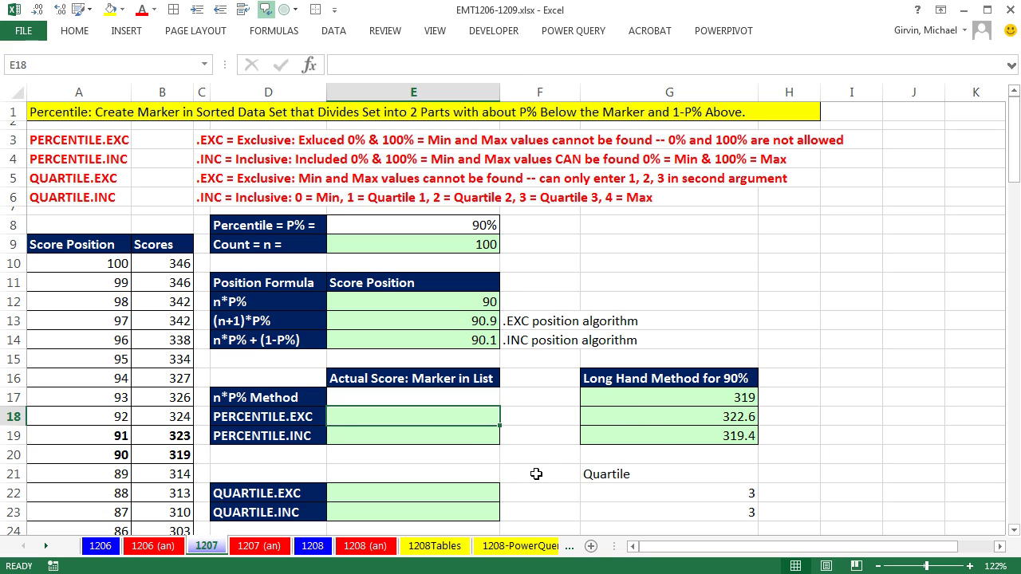
{"action": "type", "text": "=per"}
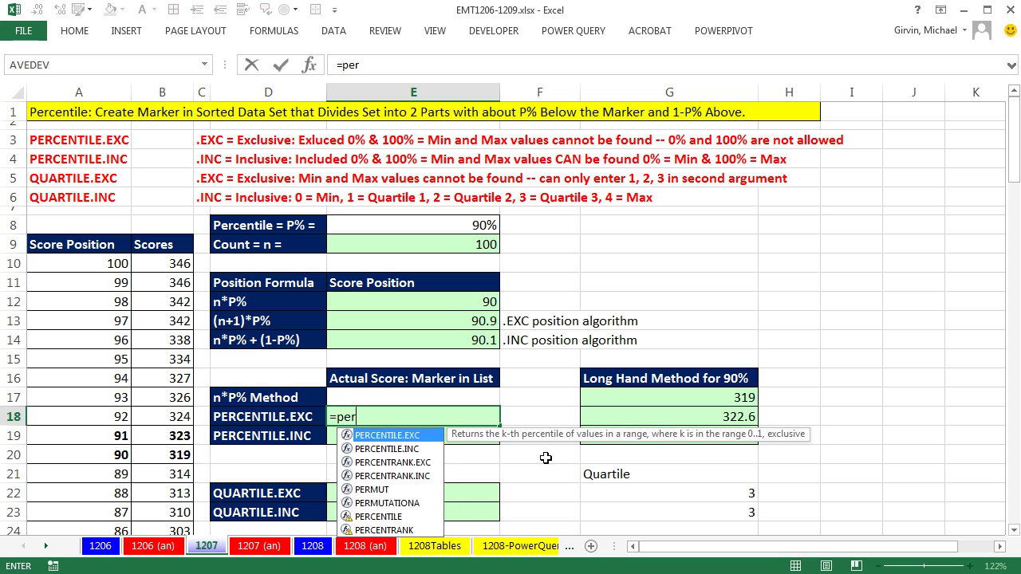
{"action": "key", "text": "Tab"}
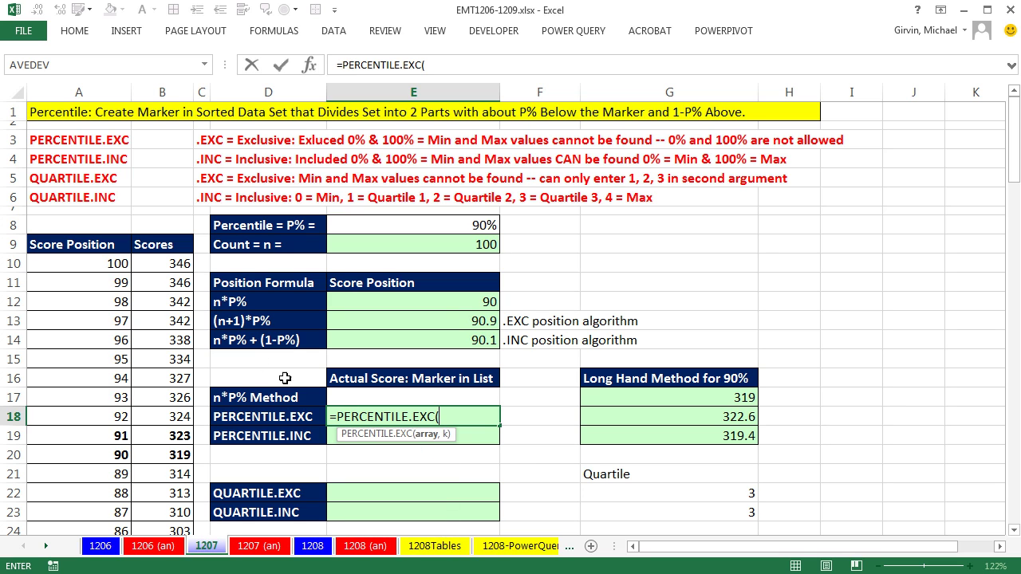
{"action": "left_click", "coordinate": [158, 266]}
{"action": "key", "text": "ctrl+shift+Down"}
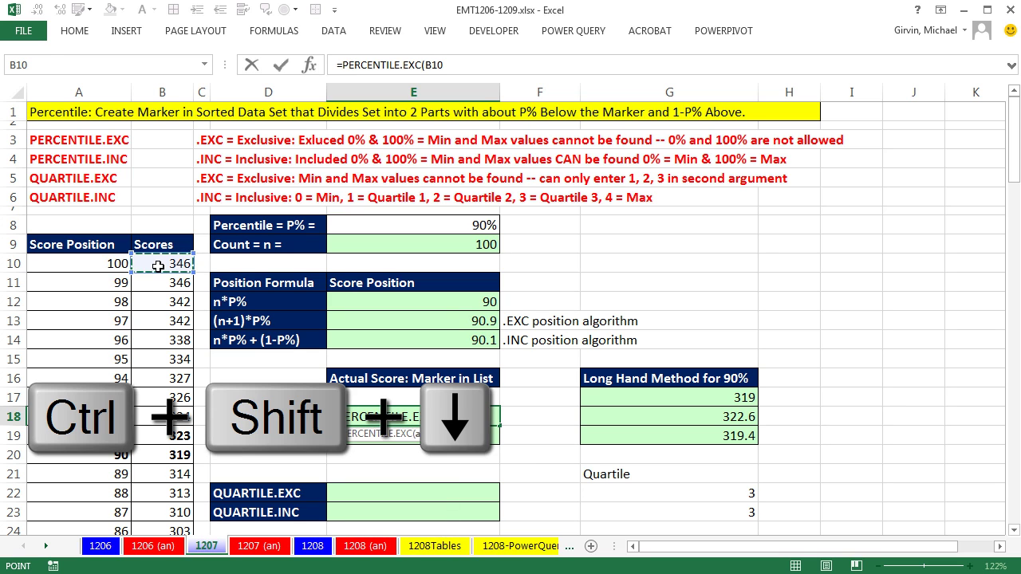
{"action": "key", "text": "ctrl+BackSpace"}
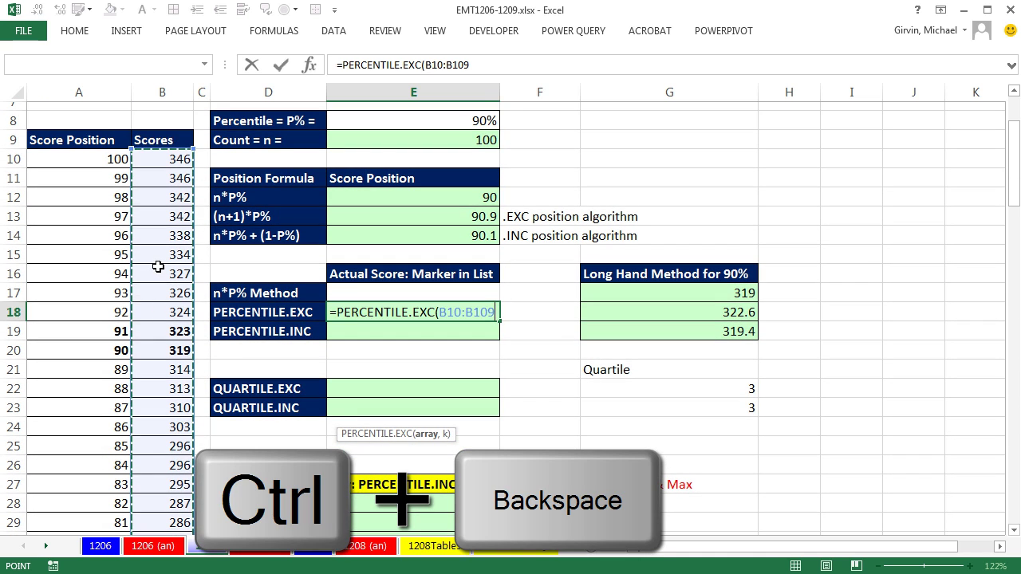
{"action": "type", "text": ","}
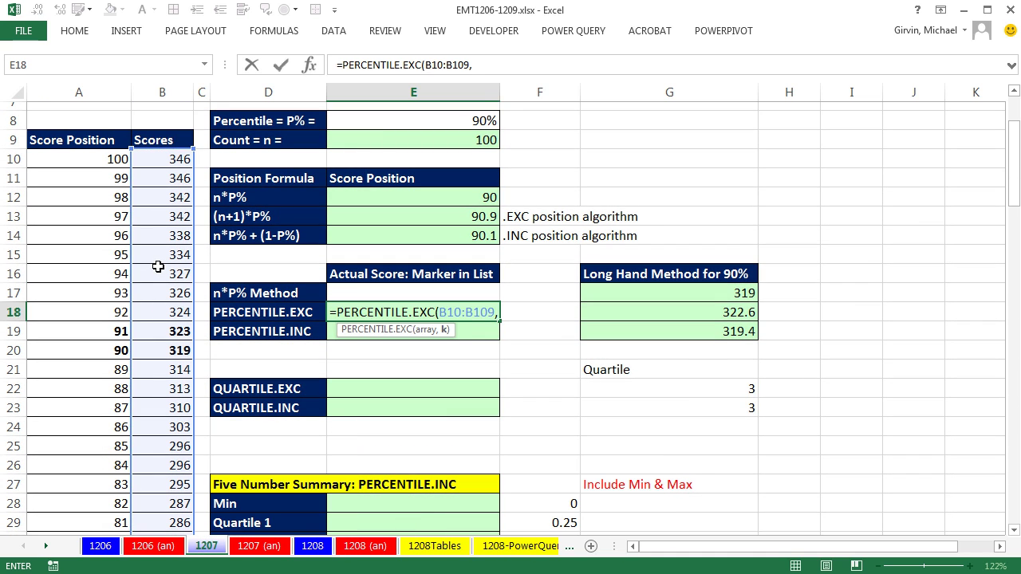
{"action": "left_click", "coordinate": [444, 122]}
{"action": "type", "text": ")"}
{"action": "key", "text": "Return"}
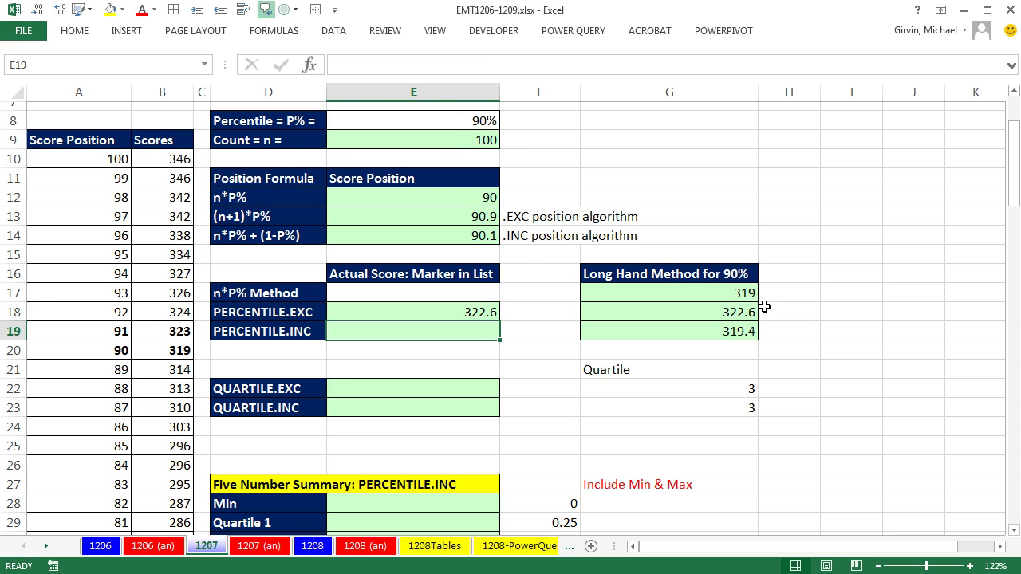
Step: Enter =PERCENTILE.INC(B10:B109,E8) in E19, returning 319.4
{"action": "type", "text": "="}
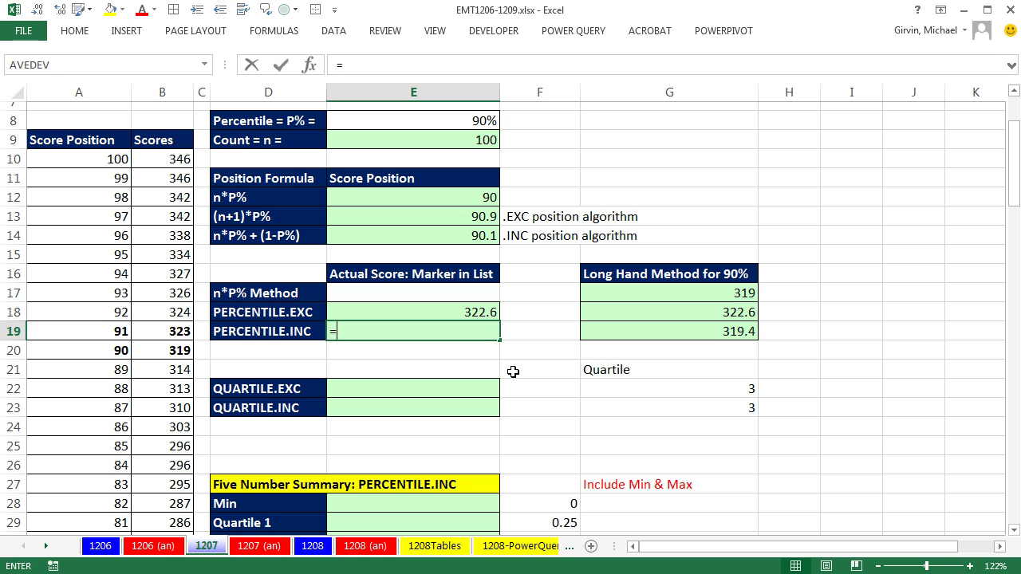
{"action": "type", "text": "per"}
{"action": "key", "text": "Down"}
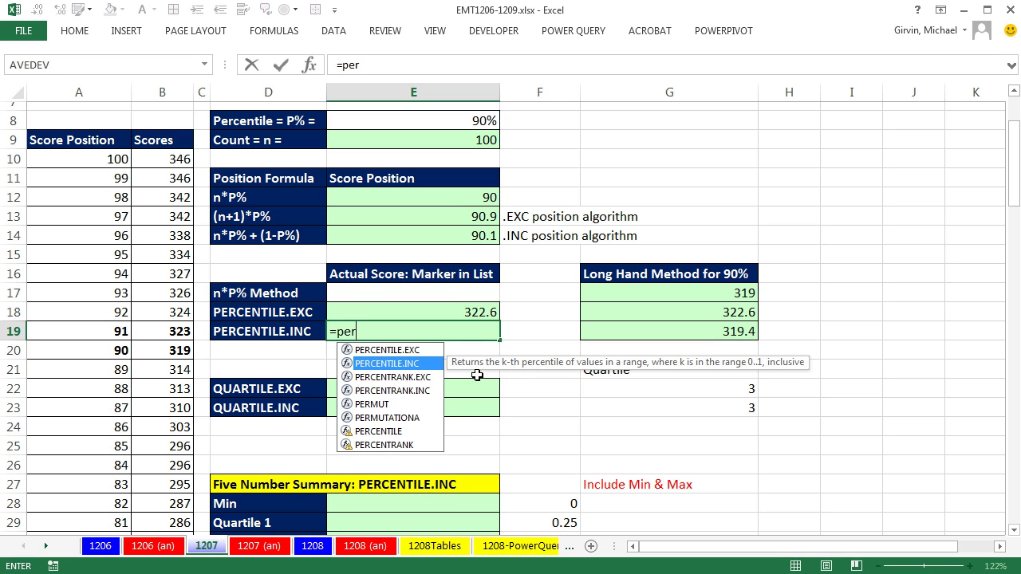
{"action": "key", "text": "Tab"}
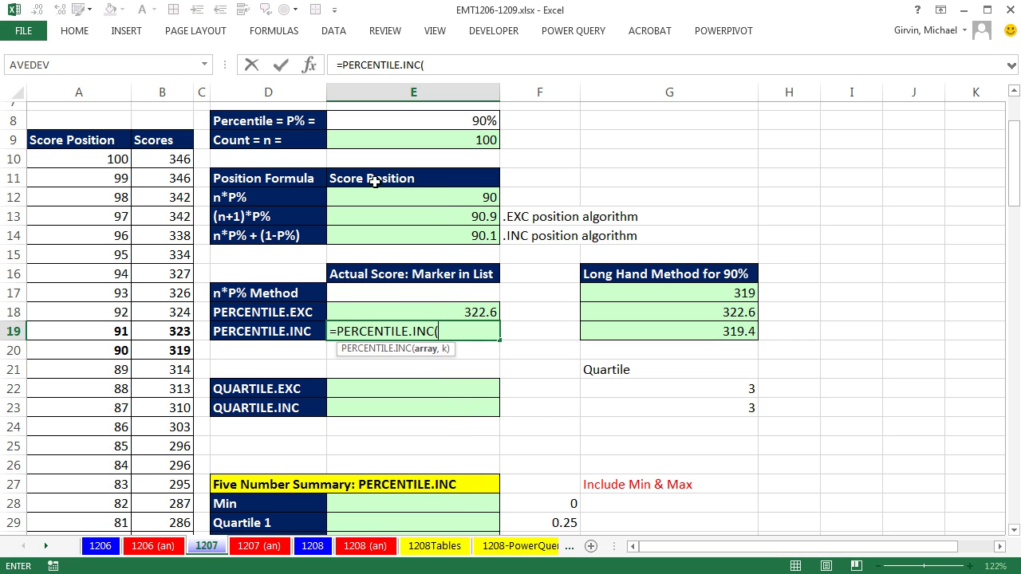
{"action": "left_click", "coordinate": [155, 158]}
{"action": "key", "text": "ctrl+shift+Down"}
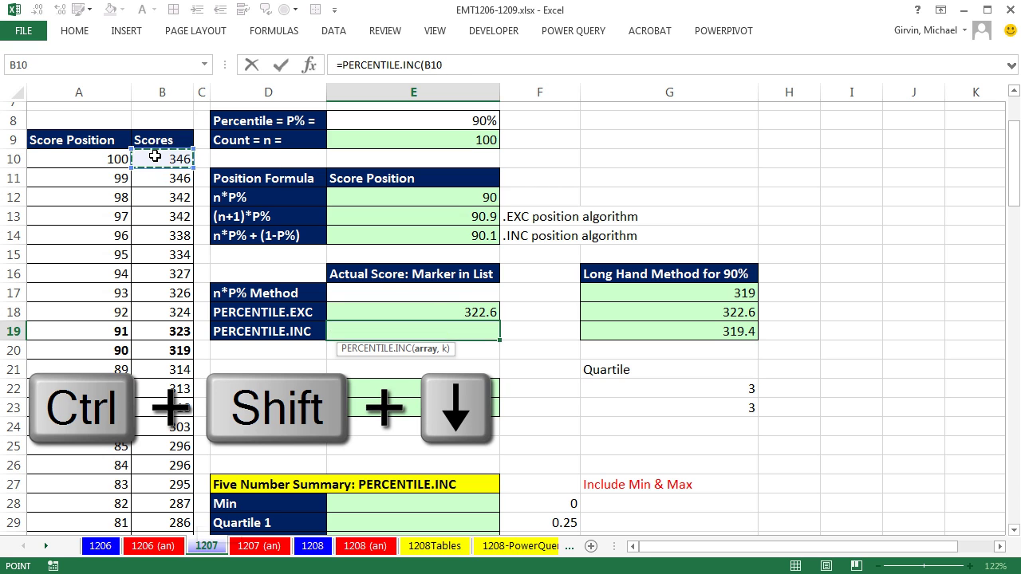
{"action": "key", "text": "ctrl+BackSpace"}
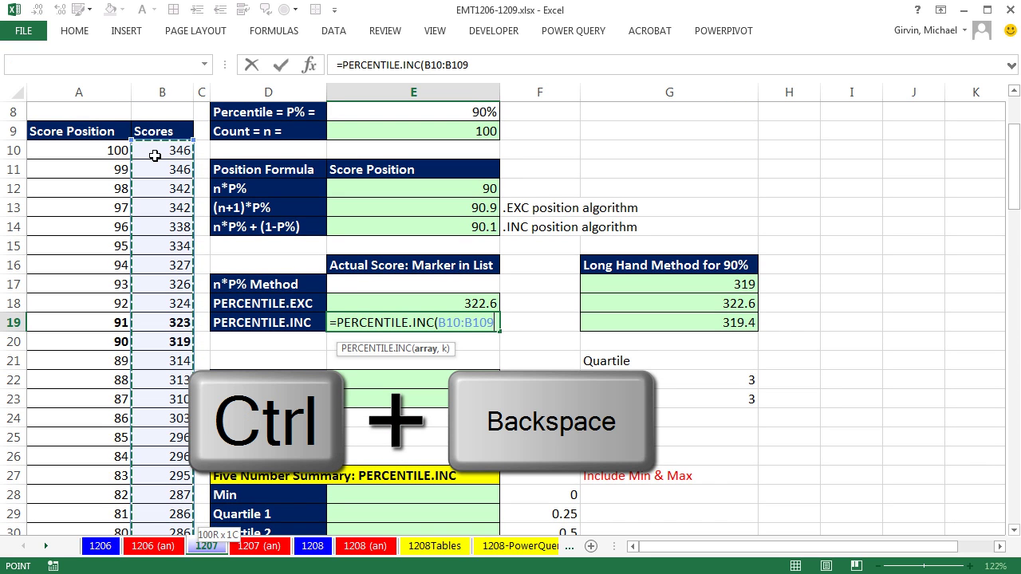
{"action": "type", "text": ","}
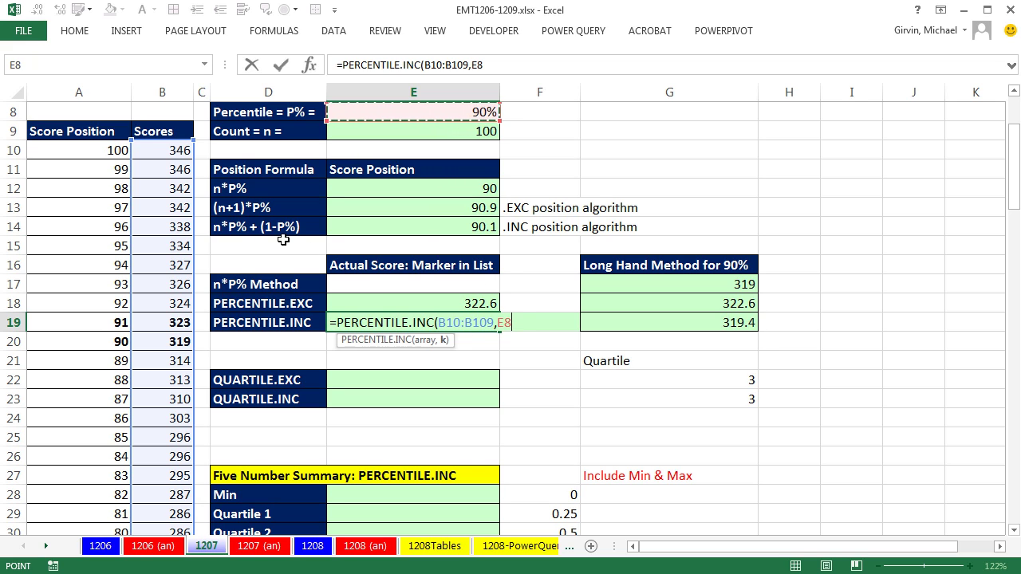
{"action": "key", "text": "ctrl+Return"}
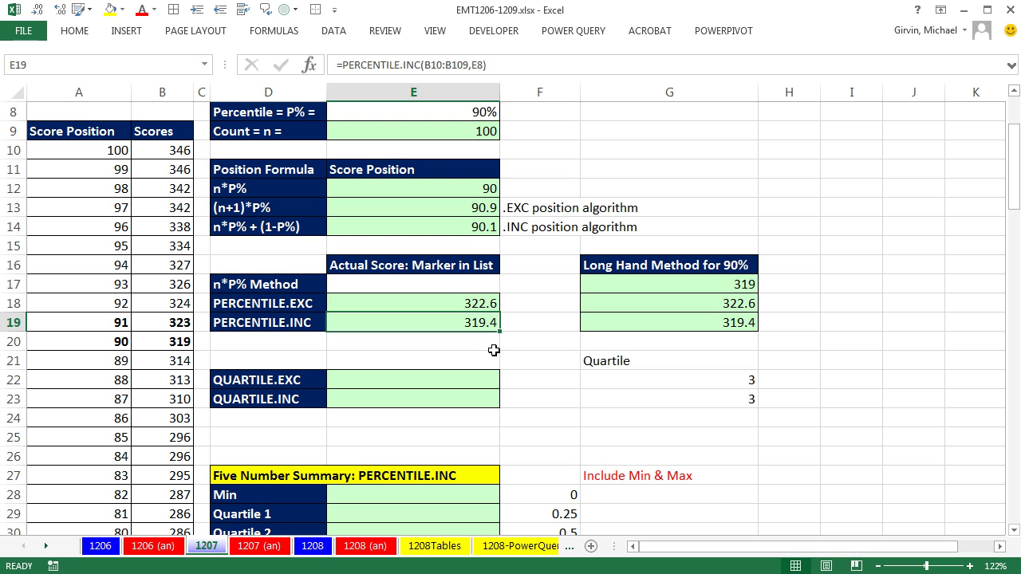
Step: Set the percentile in E8 to 0%, inspect the PERCENTILE.EXC formula, and check the Scores column's ends
{"action": "scroll", "coordinate": [499, 344], "scroll_direction": "up", "scroll_amount": 1}
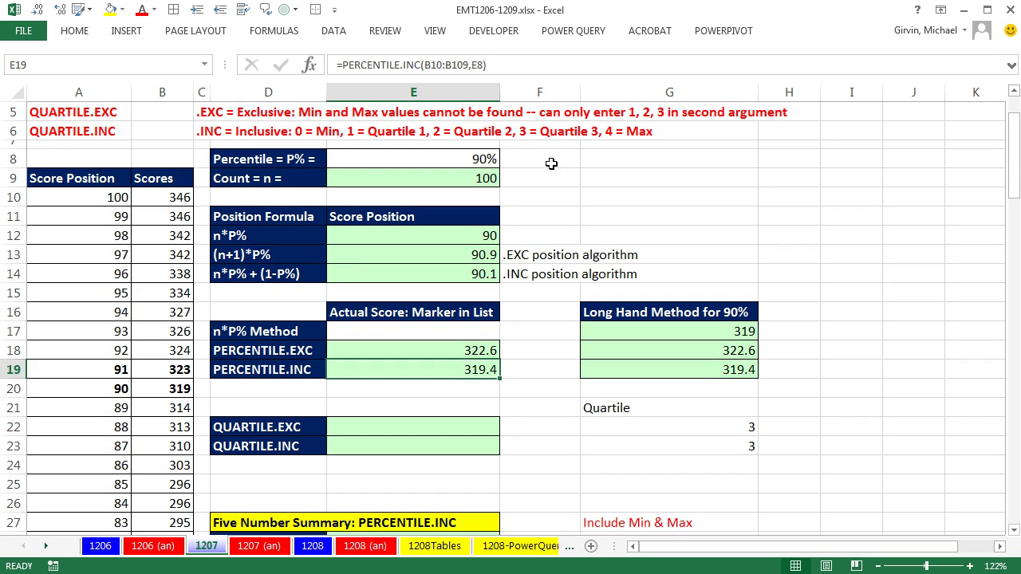
{"action": "left_click", "coordinate": [484, 159]}
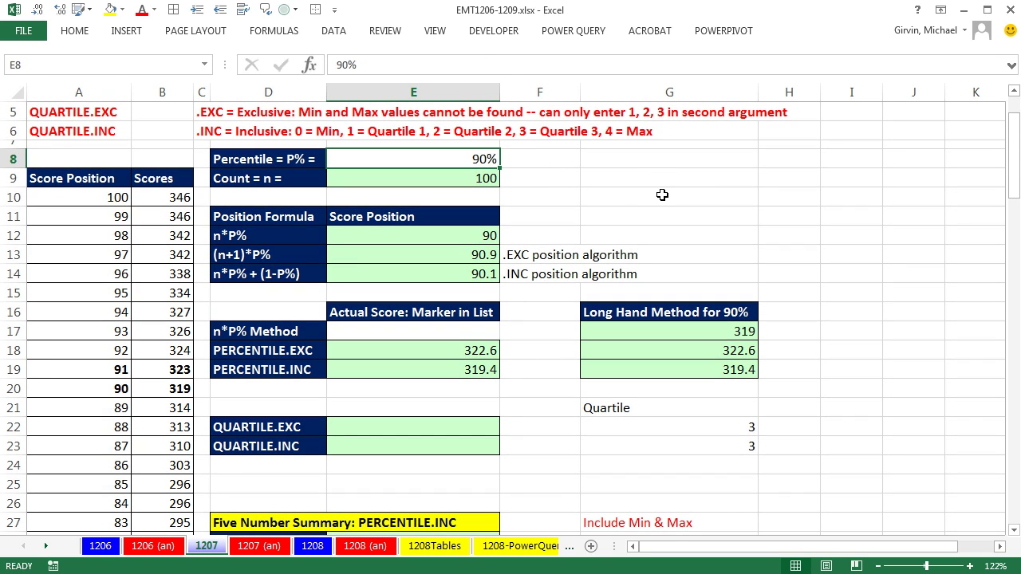
{"action": "type", "text": "0"}
{"action": "key", "text": "ctrl+Return"}
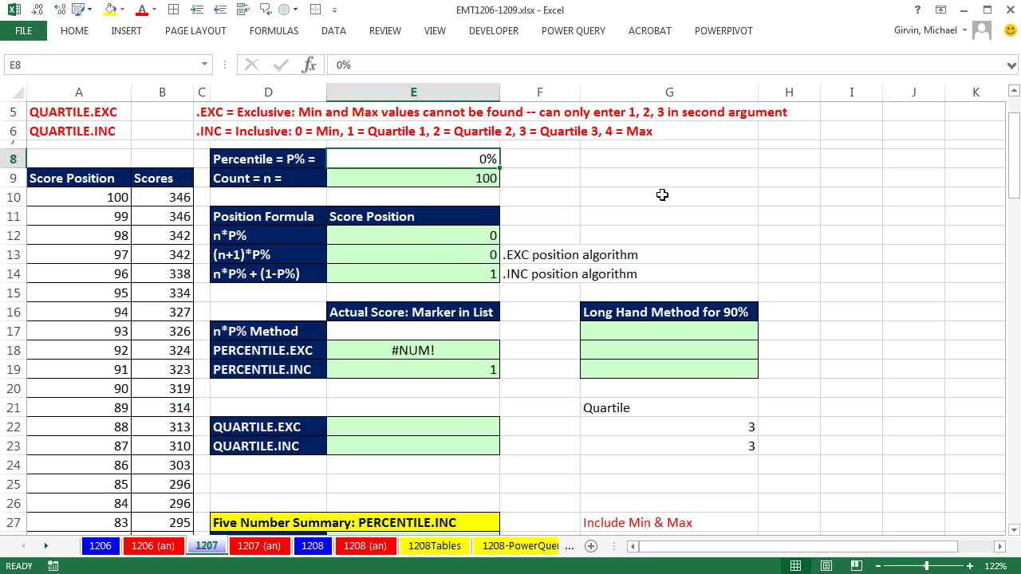
{"action": "double_click", "coordinate": [475, 345]}
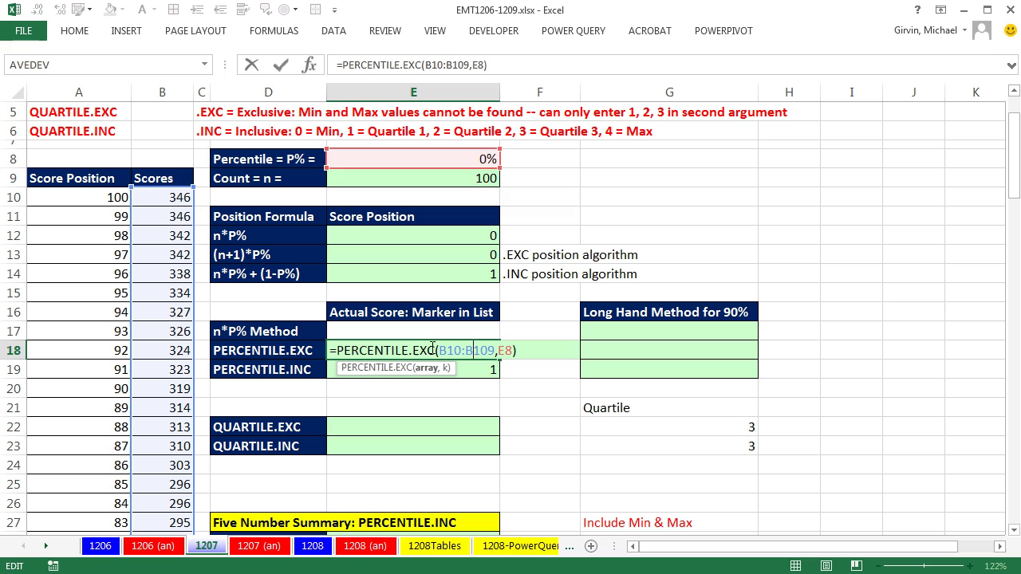
{"action": "key", "text": "Escape"}
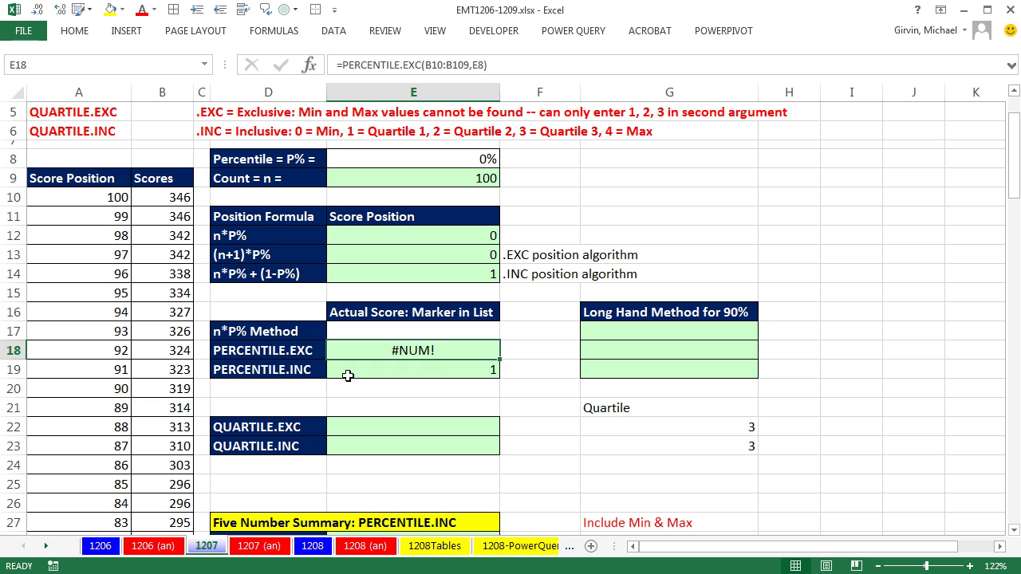
{"action": "left_click", "coordinate": [162, 364]}
{"action": "key", "text": "ctrl+Down"}
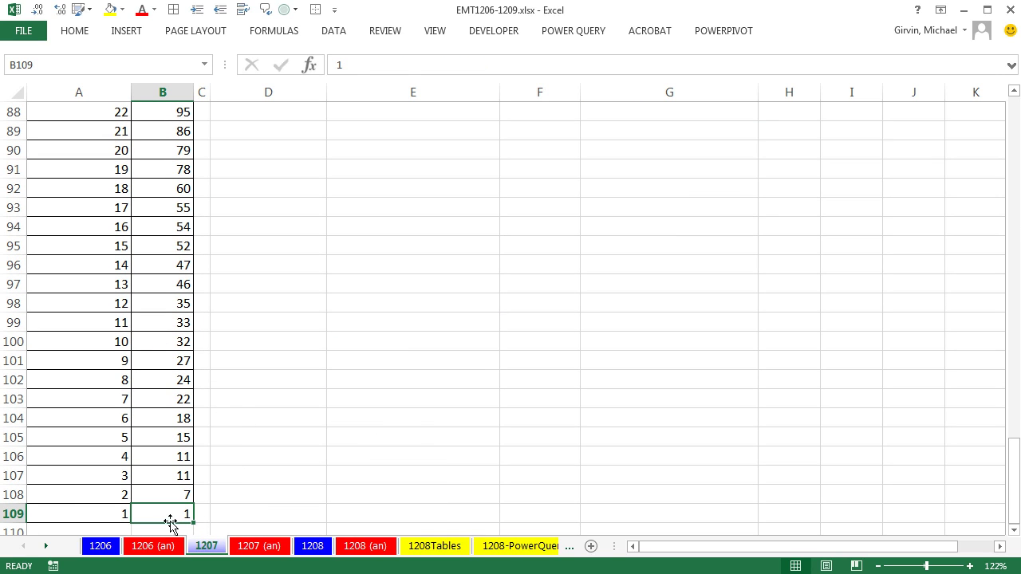
{"action": "key", "text": "ctrl+Up"}
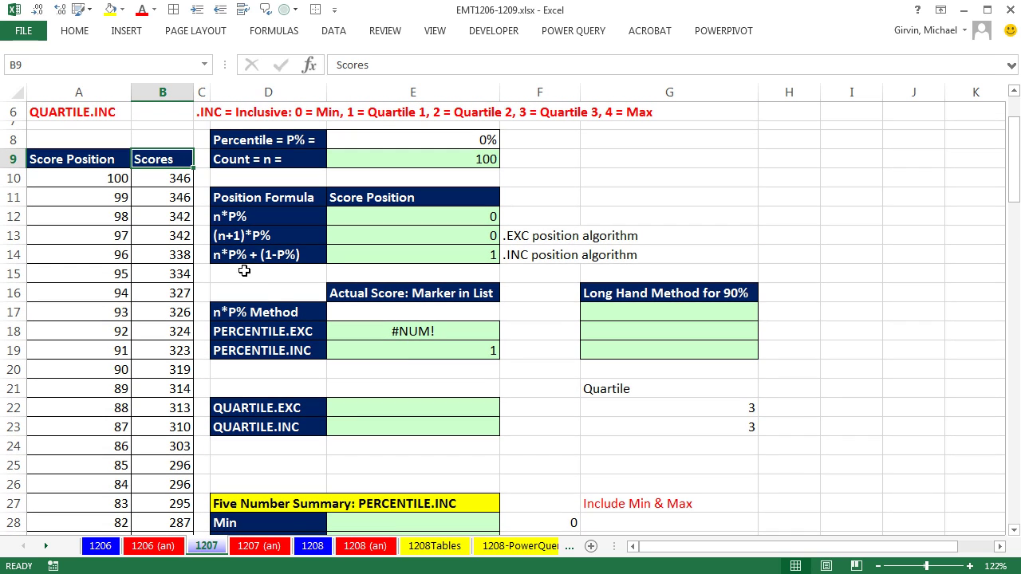
Step: Set the percentile to 100% and confirm PERCENTILE.EXC in E18 shows #NUM!
{"action": "scroll", "coordinate": [266, 293], "scroll_direction": "up", "scroll_amount": 1}
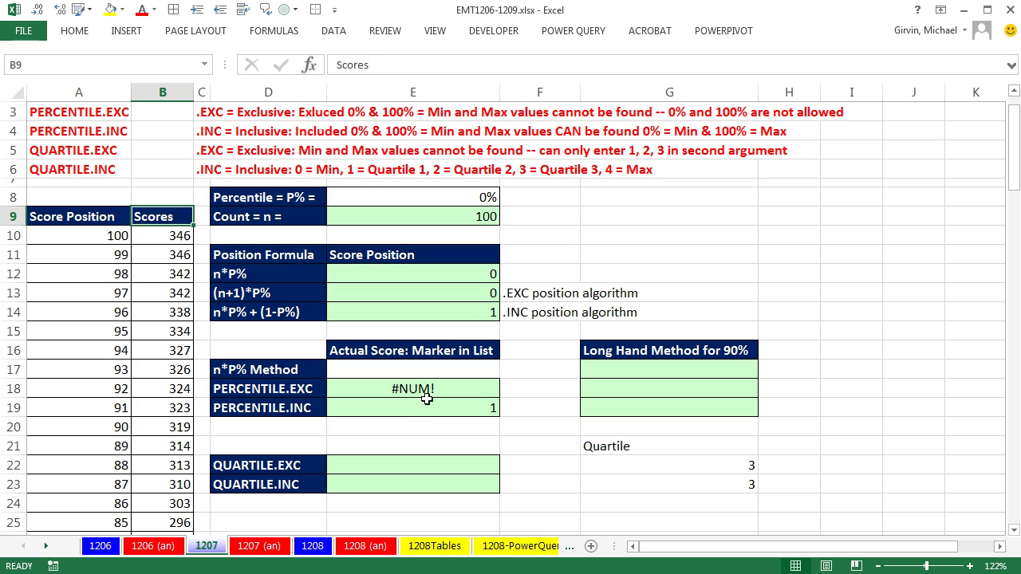
{"action": "left_click", "coordinate": [444, 196]}
{"action": "type", "text": "100"}
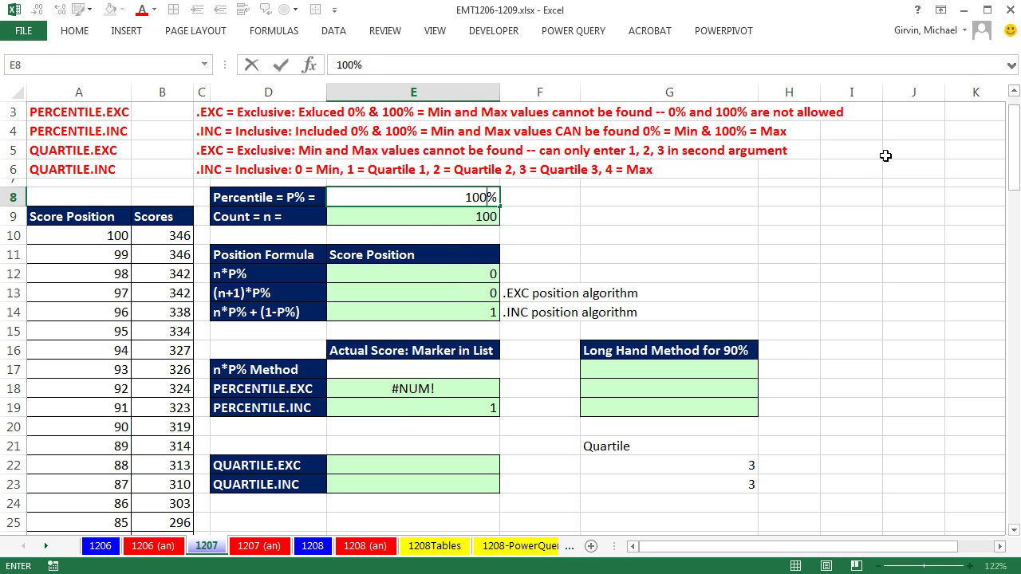
{"action": "key", "text": "ctrl+Return"}
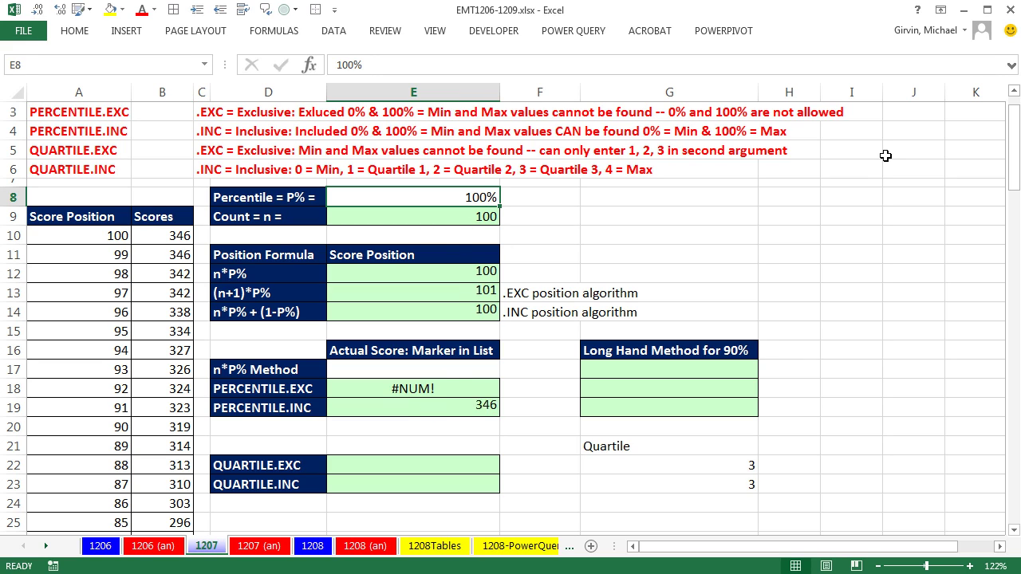
{"action": "left_click", "coordinate": [429, 384]}
{"action": "double_click", "coordinate": [410, 389]}
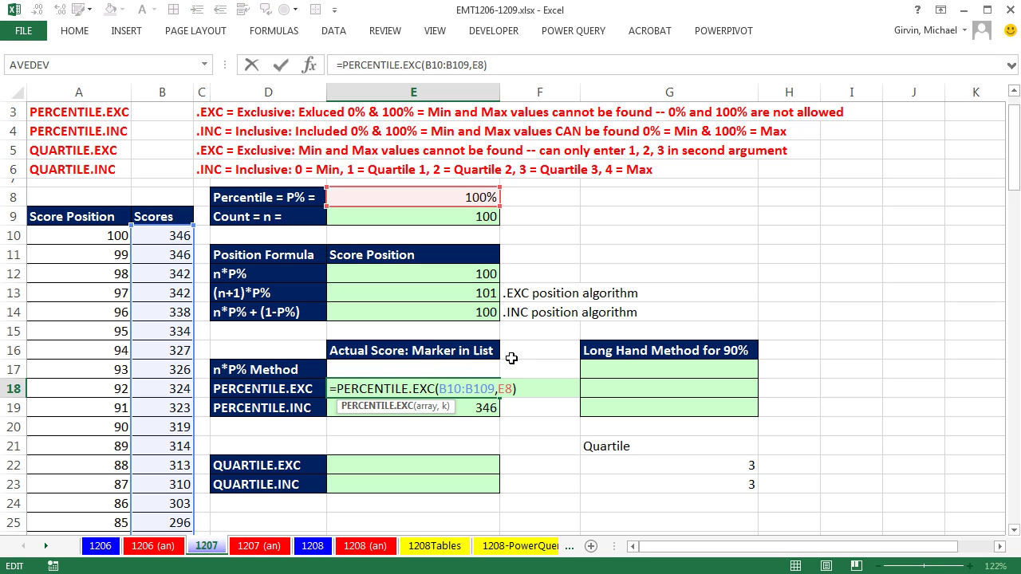
{"action": "key", "text": "ctrl+Return"}
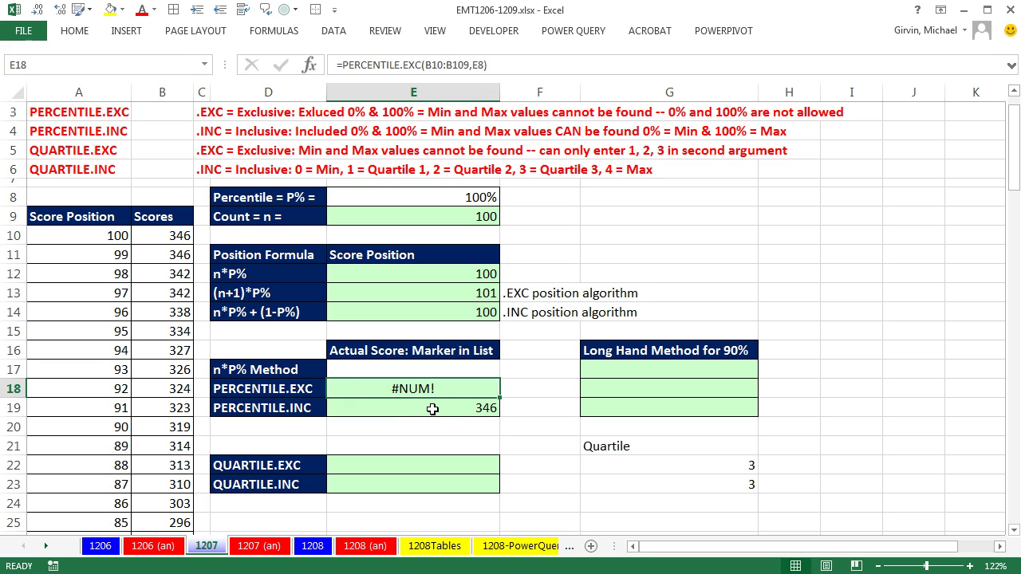
Step: Enter 75% in E8, then select scores 281 and 279 to check their average
{"action": "left_click", "coordinate": [478, 199]}
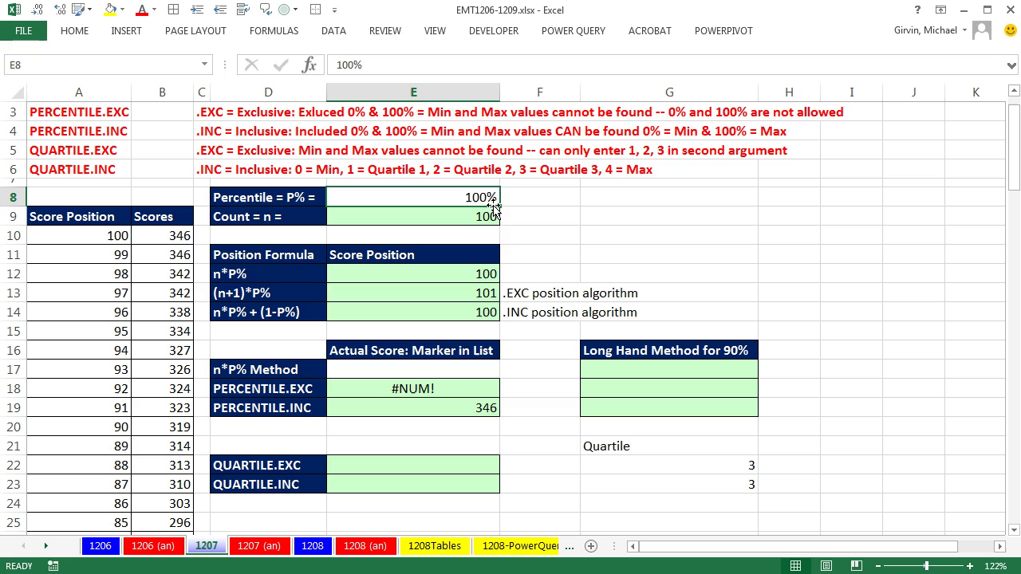
{"action": "type", "text": "7"}
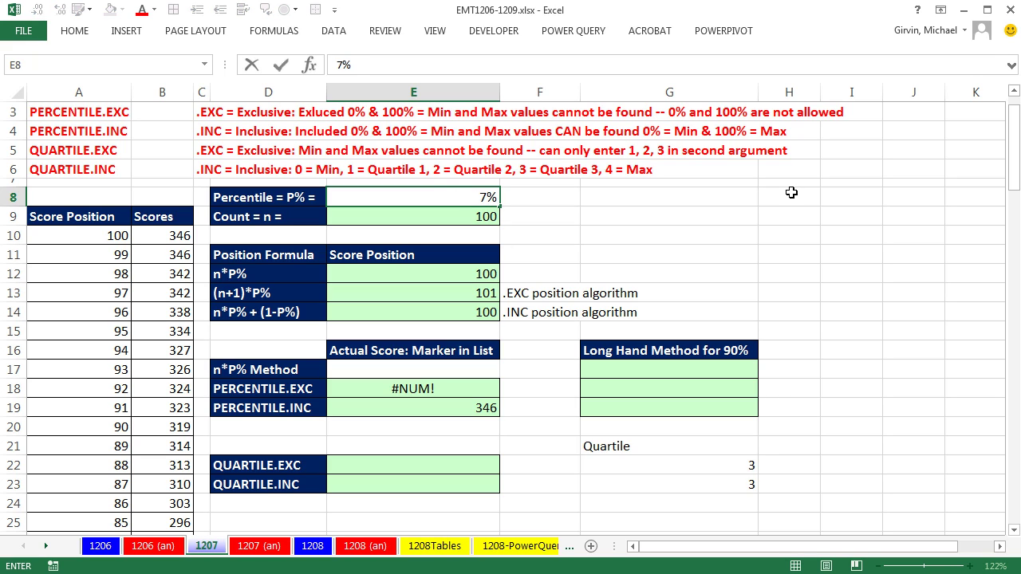
{"action": "type", "text": "5"}
{"action": "key", "text": "ctrl+Return"}
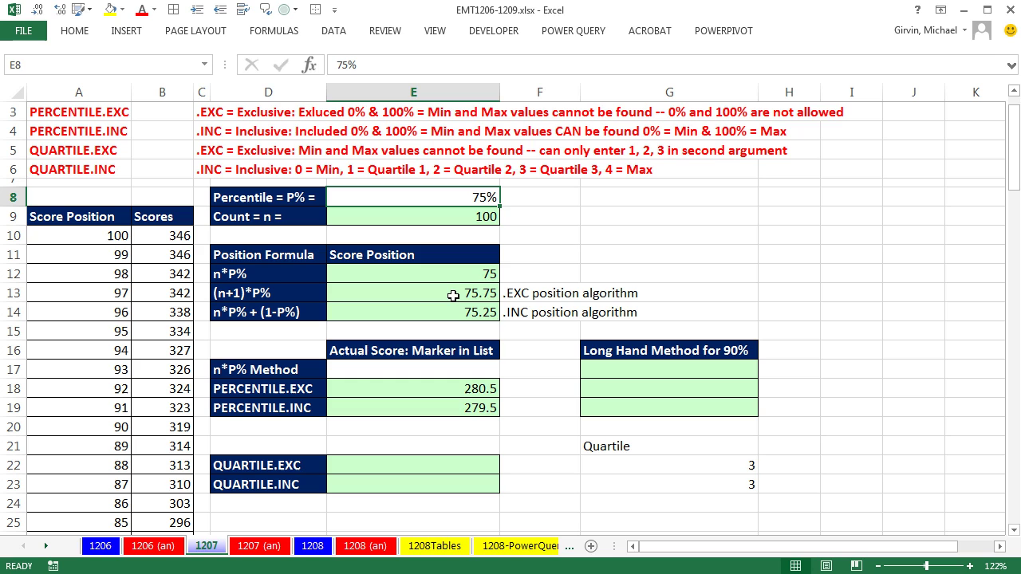
{"action": "scroll", "coordinate": [143, 447], "scroll_direction": "down", "scroll_amount": 5}
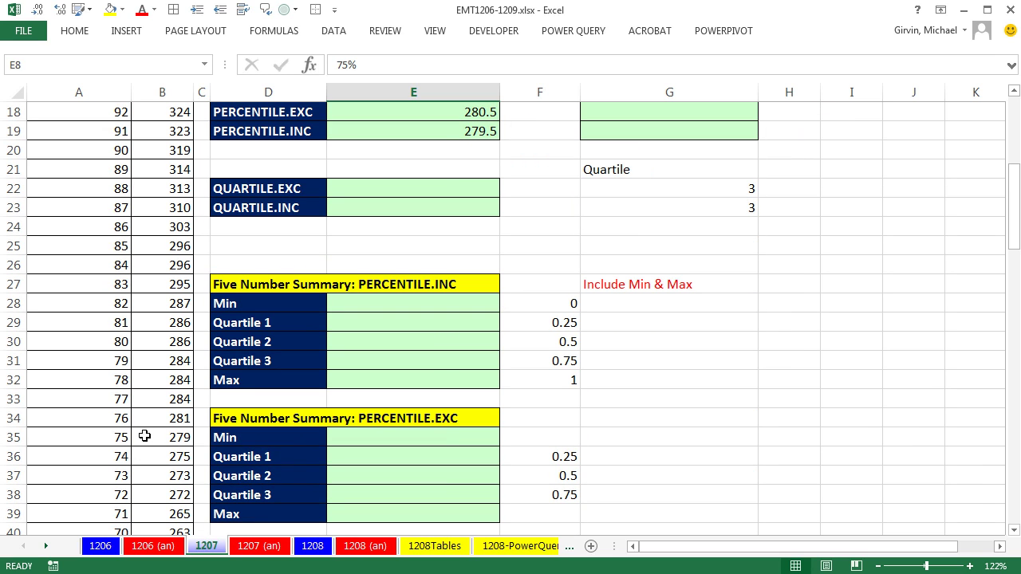
{"action": "left_click_drag", "start_coordinate": [173, 418], "coordinate": [177, 439]}
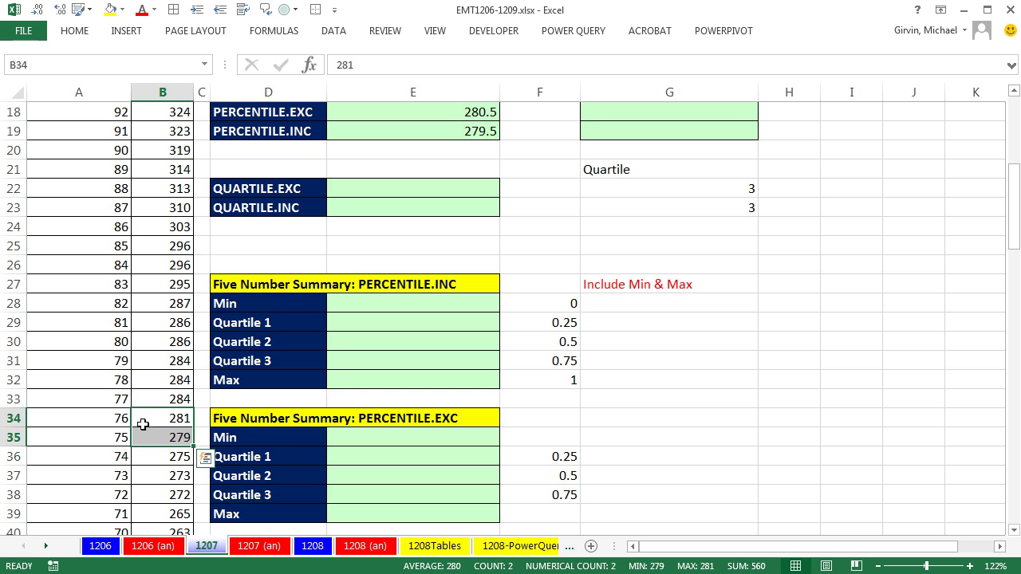
{"action": "scroll", "coordinate": [257, 462], "scroll_direction": "up", "scroll_amount": 6}
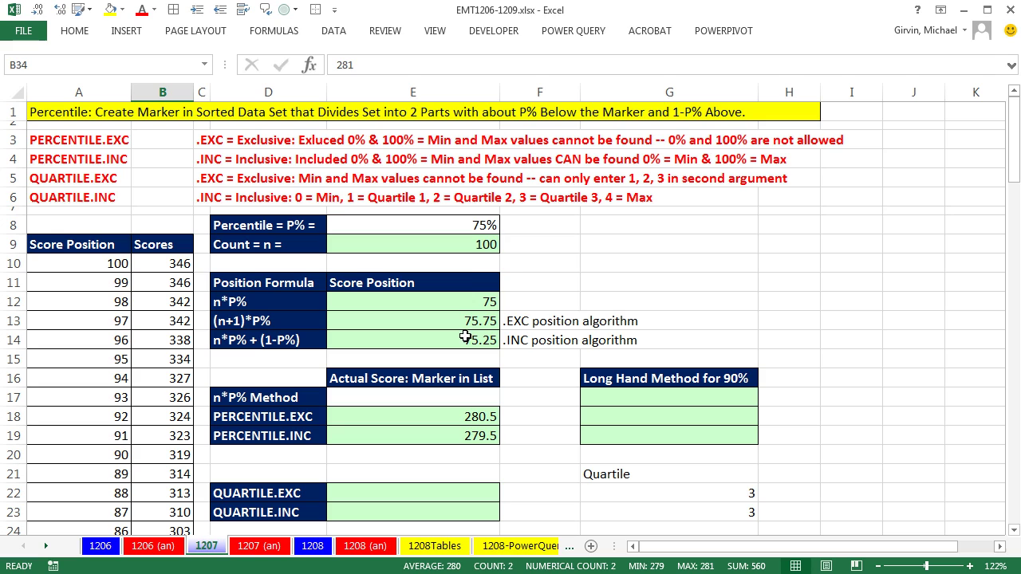
Step: Enter =QUARTILE.EXC(B10:B109,G22) in E22, returning 280.5 for quartile 3
{"action": "left_click", "coordinate": [449, 494]}
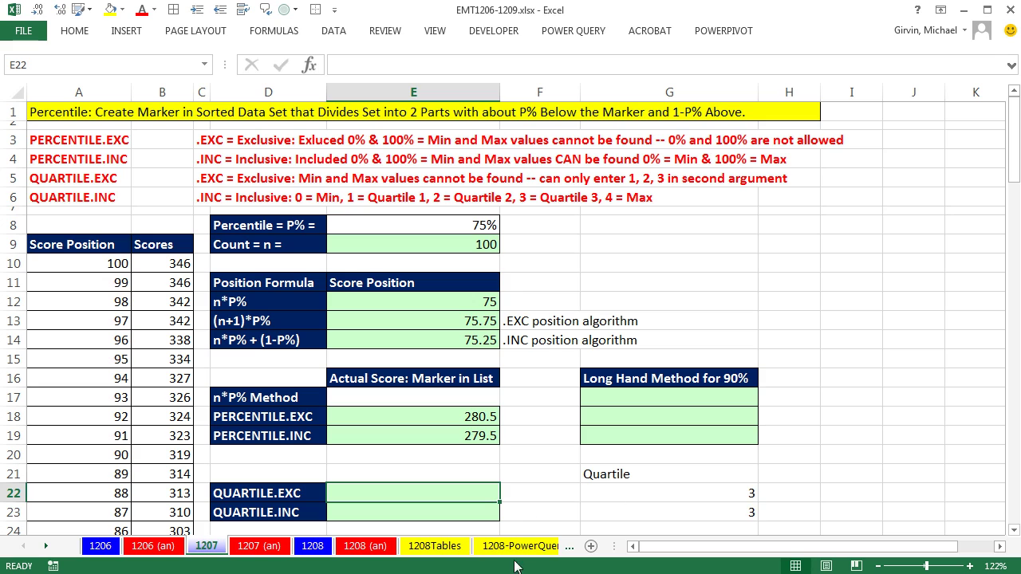
{"action": "type", "text": "=q"}
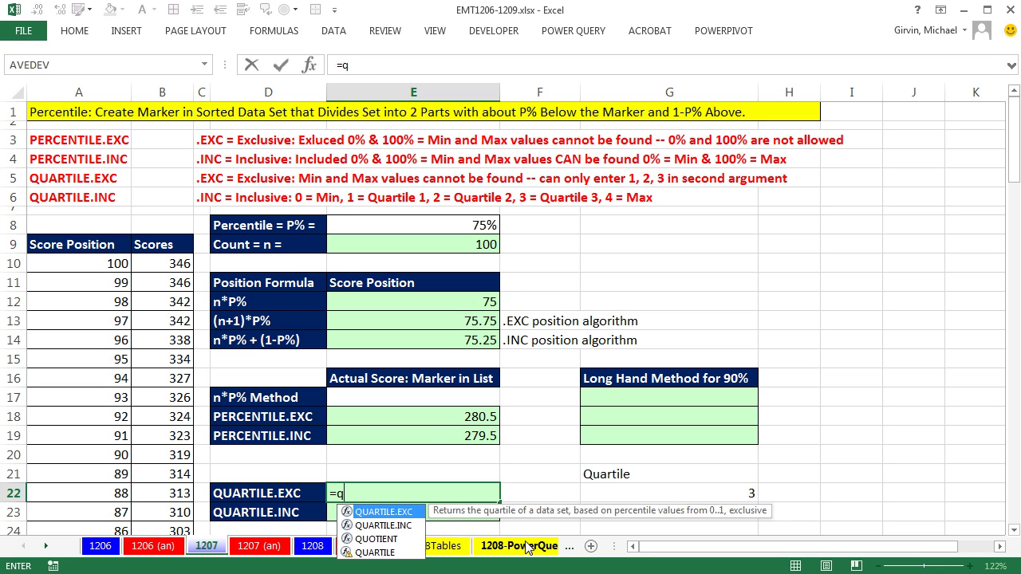
{"action": "type", "text": "u"}
{"action": "key", "text": "Tab"}
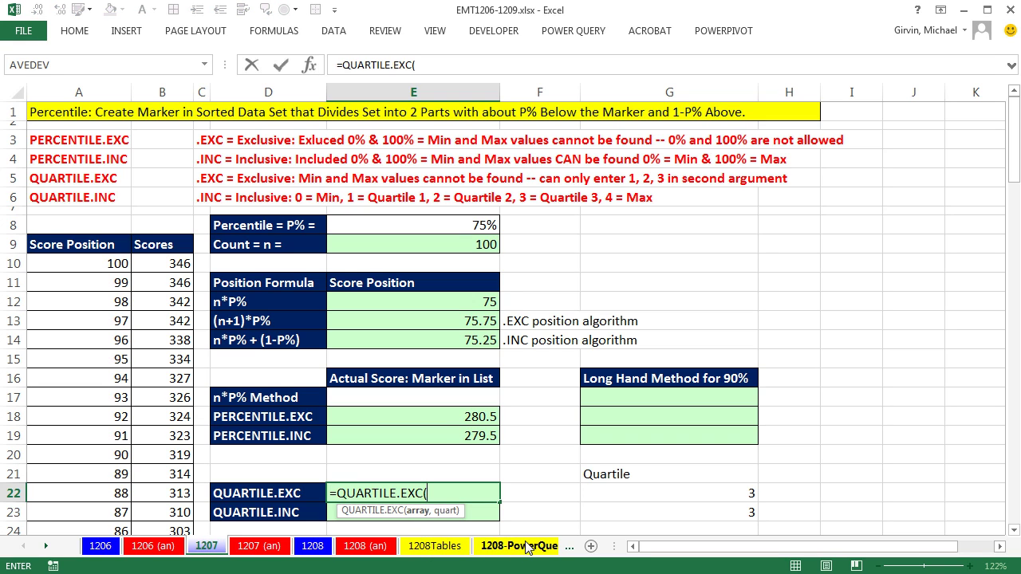
{"action": "left_click", "coordinate": [162, 265]}
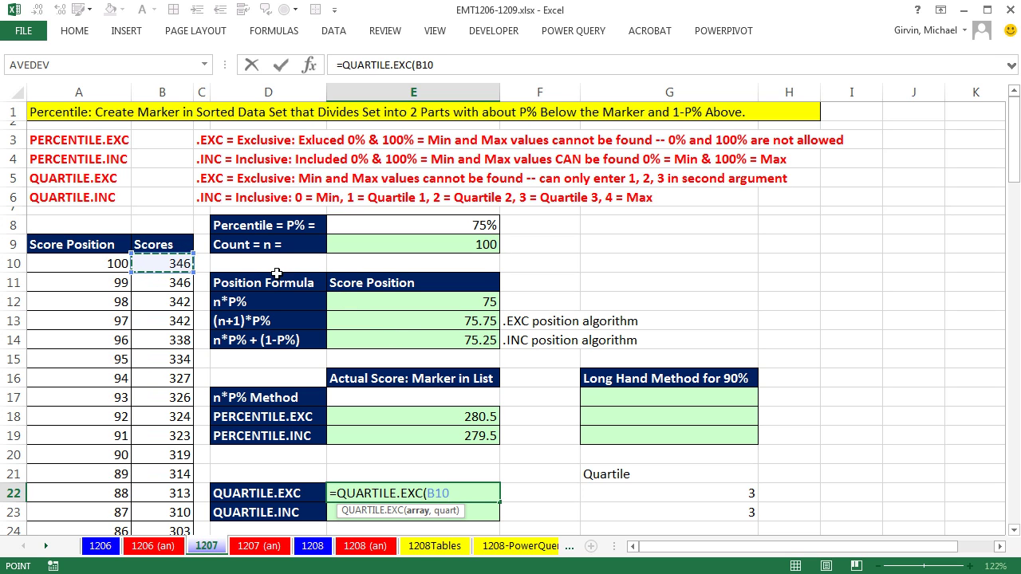
{"action": "key", "text": "ctrl+shift+Down"}
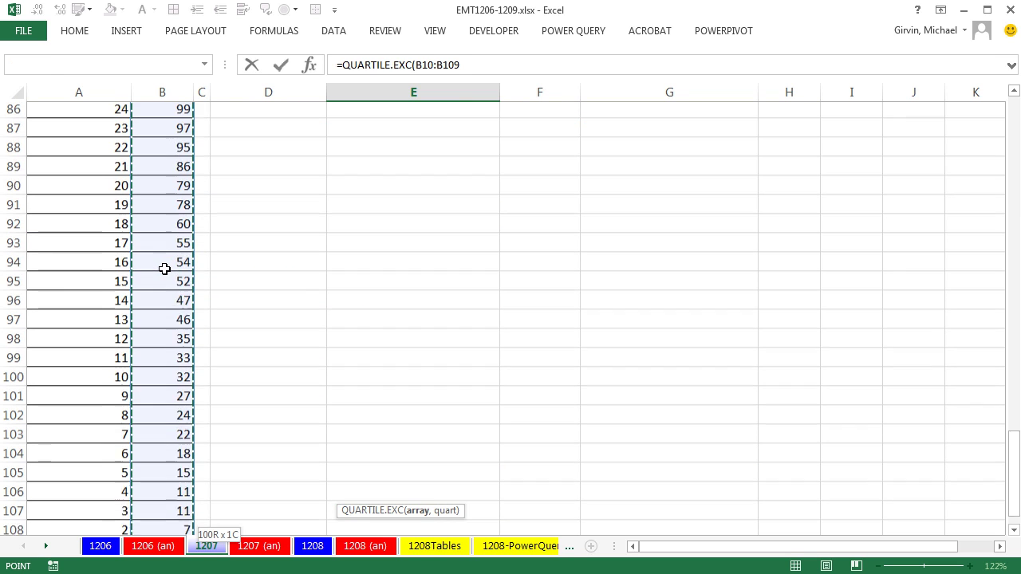
{"action": "key", "text": "ctrl+BackSpace"}
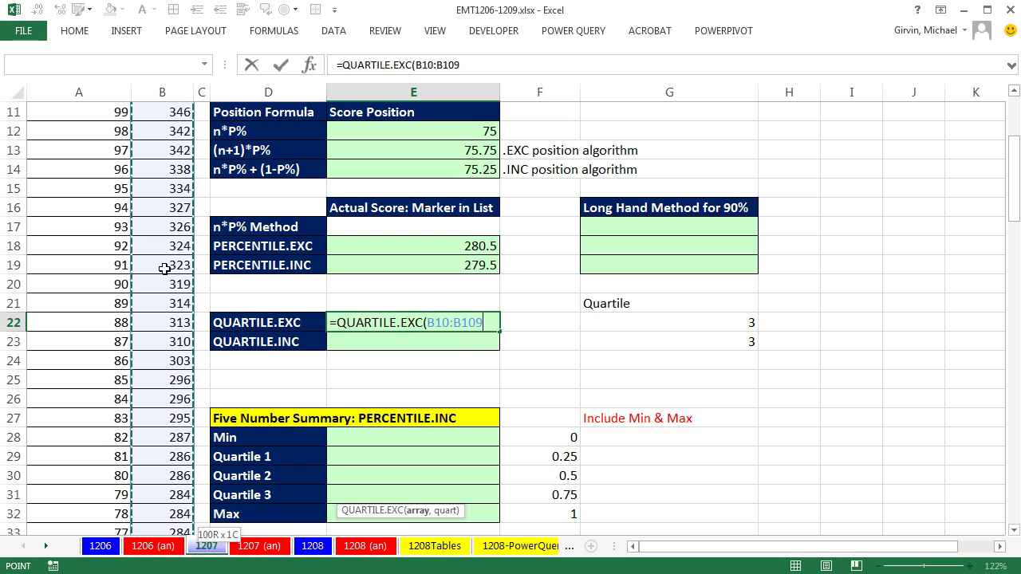
{"action": "type", "text": ","}
{"action": "scroll", "coordinate": [567, 287], "scroll_direction": "up", "scroll_amount": 1}
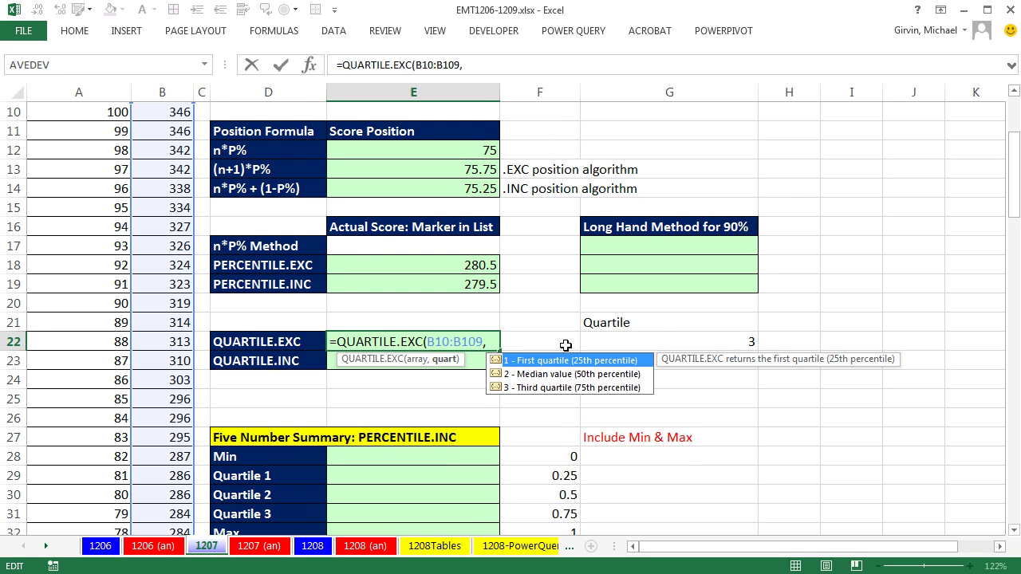
{"action": "left_click", "coordinate": [483, 342]}
{"action": "left_click", "coordinate": [679, 344]}
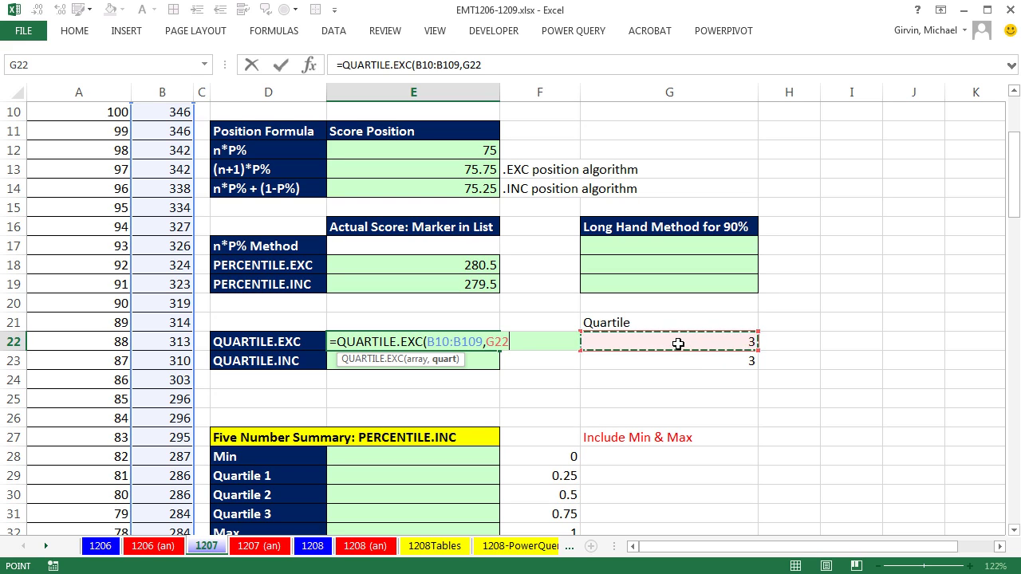
{"action": "key", "text": "ctrl+Return"}
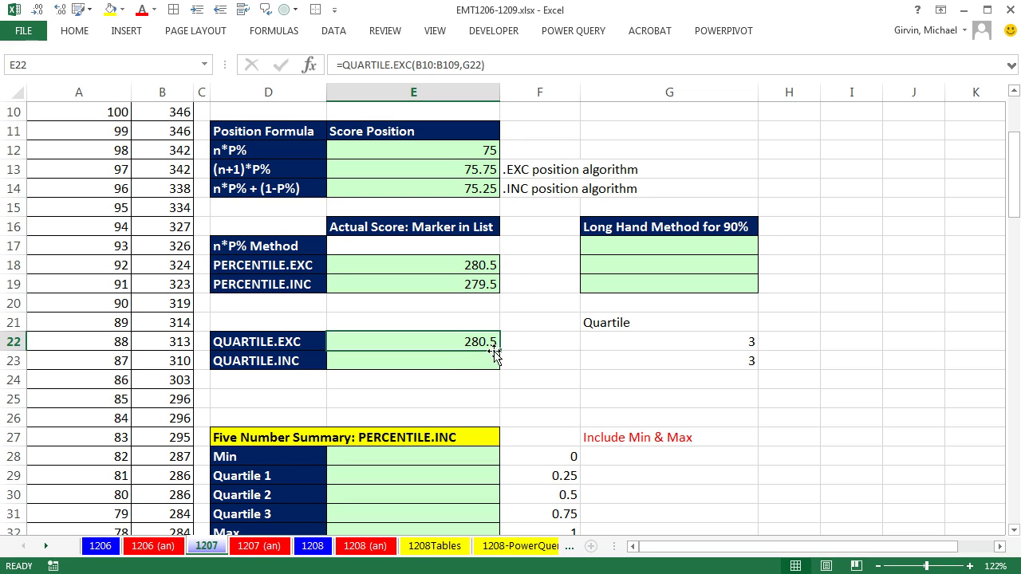
Step: Enter =QUARTILE.INC(B10:B109,G23) in E23, returning 279.5 for quartile 3
{"action": "left_click", "coordinate": [454, 364]}
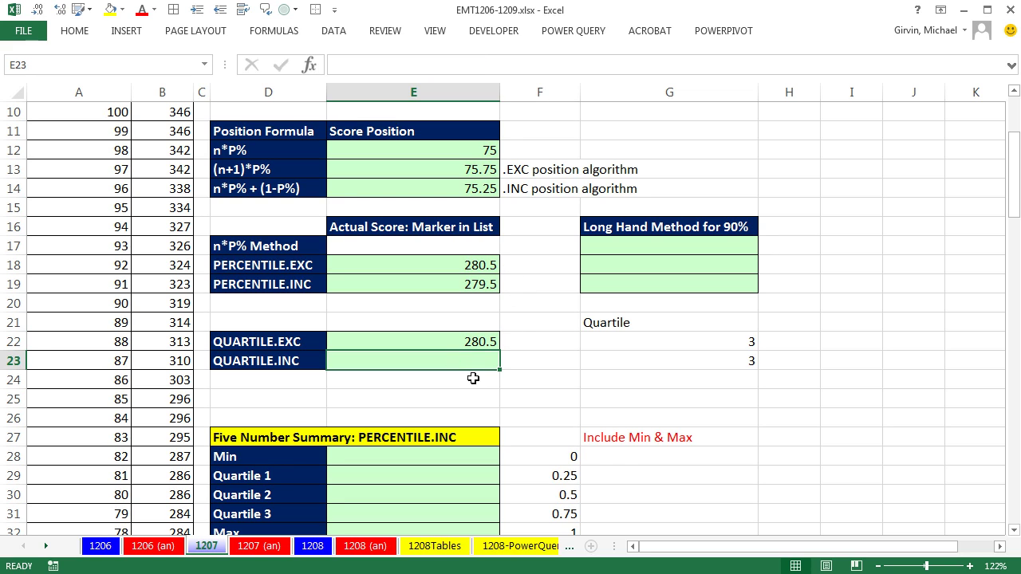
{"action": "type", "text": "=q"}
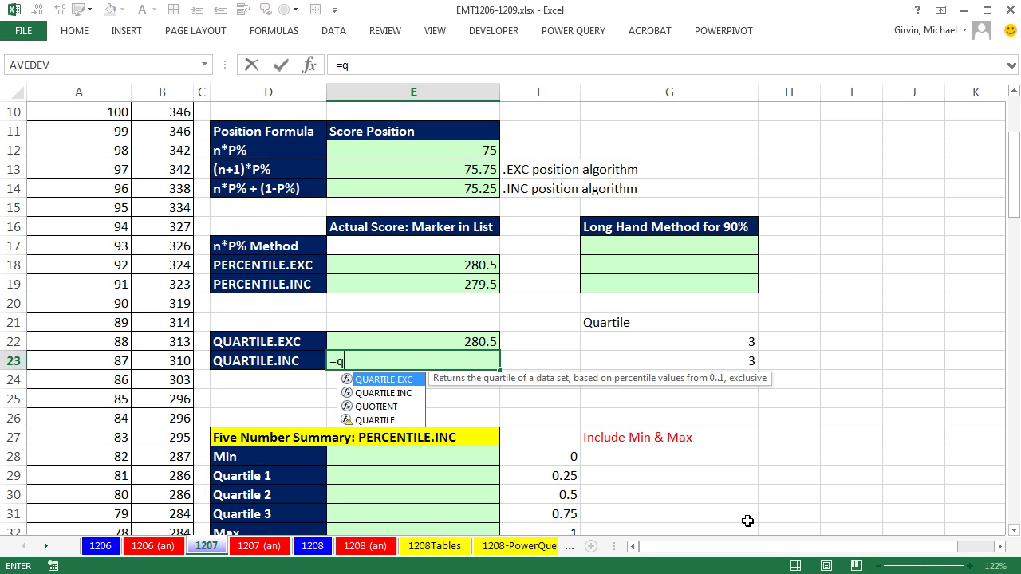
{"action": "type", "text": "u"}
{"action": "key", "text": "Down"}
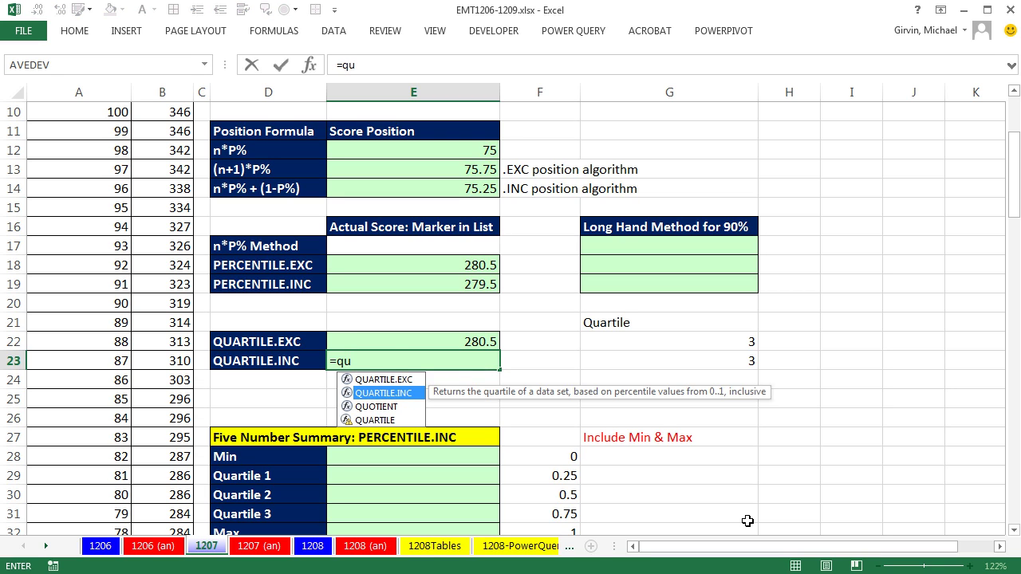
{"action": "key", "text": "Tab"}
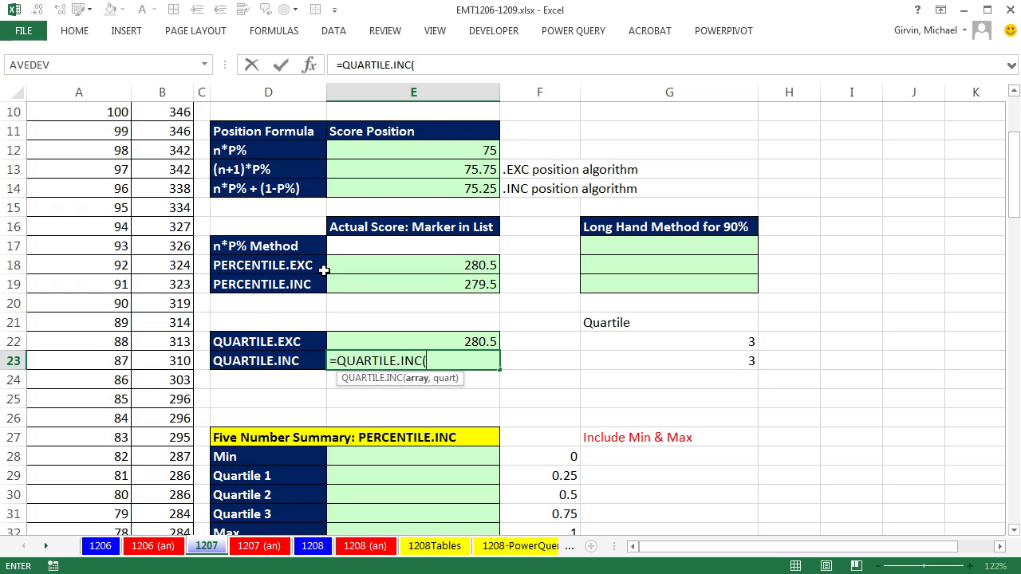
{"action": "scroll", "coordinate": [319, 272], "scroll_direction": "up", "scroll_amount": 1}
{"action": "left_click", "coordinate": [162, 160]}
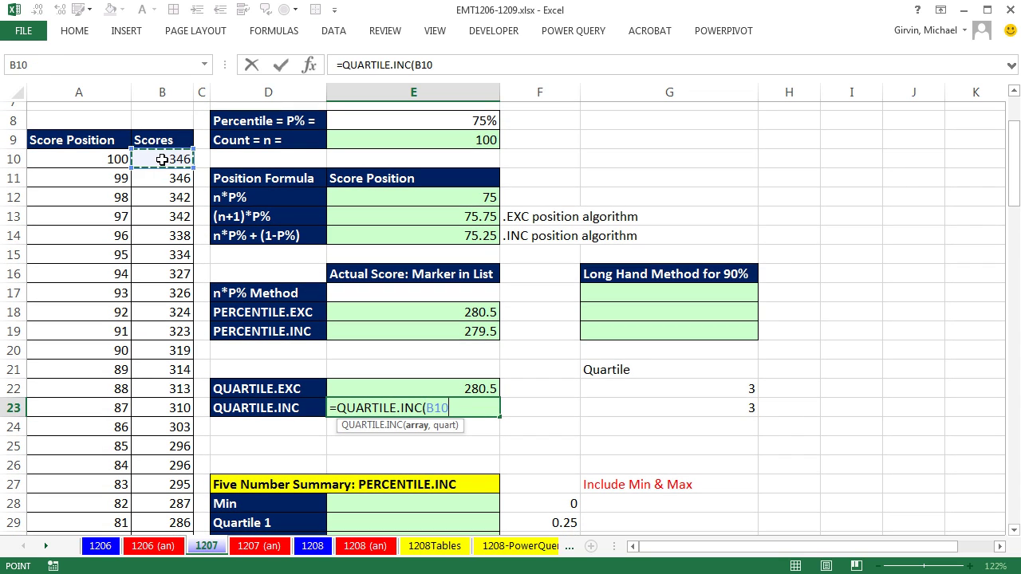
{"action": "key", "text": "ctrl+shift+Down"}
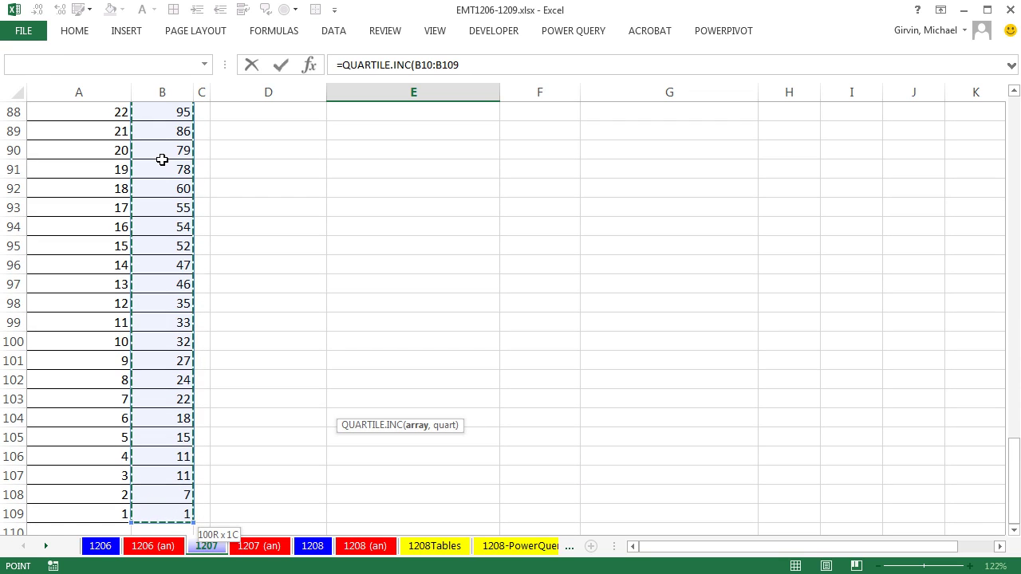
{"action": "key", "text": "ctrl+BackSpace"}
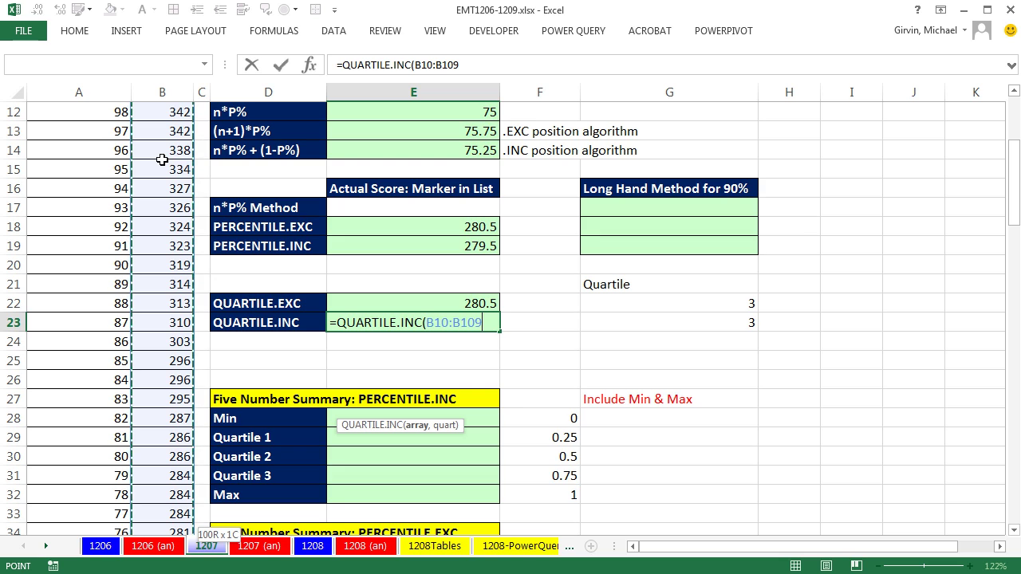
{"action": "scroll", "coordinate": [162, 160], "scroll_direction": "up", "scroll_amount": 1}
{"action": "type", "text": ","}
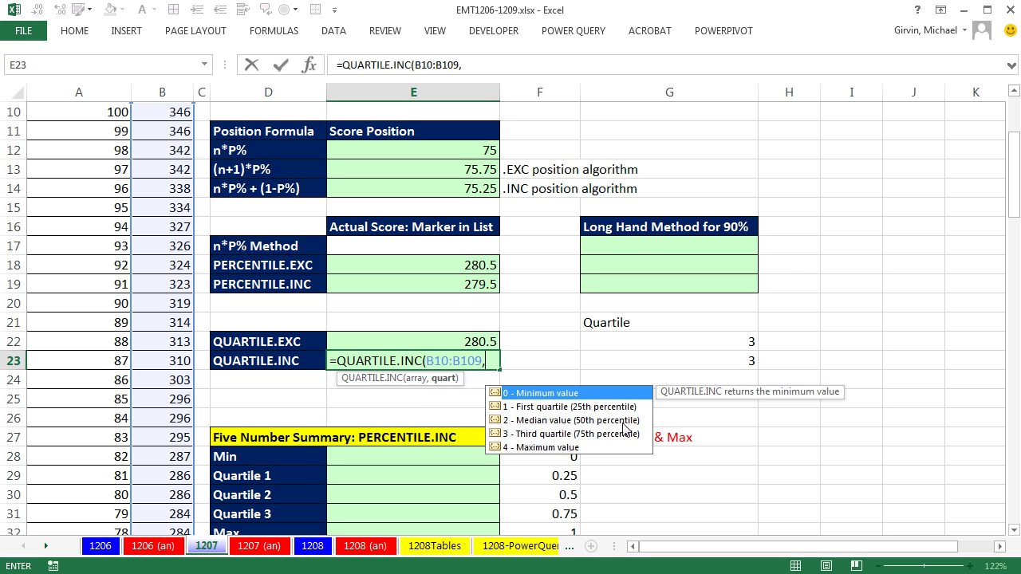
{"action": "left_click", "coordinate": [749, 360]}
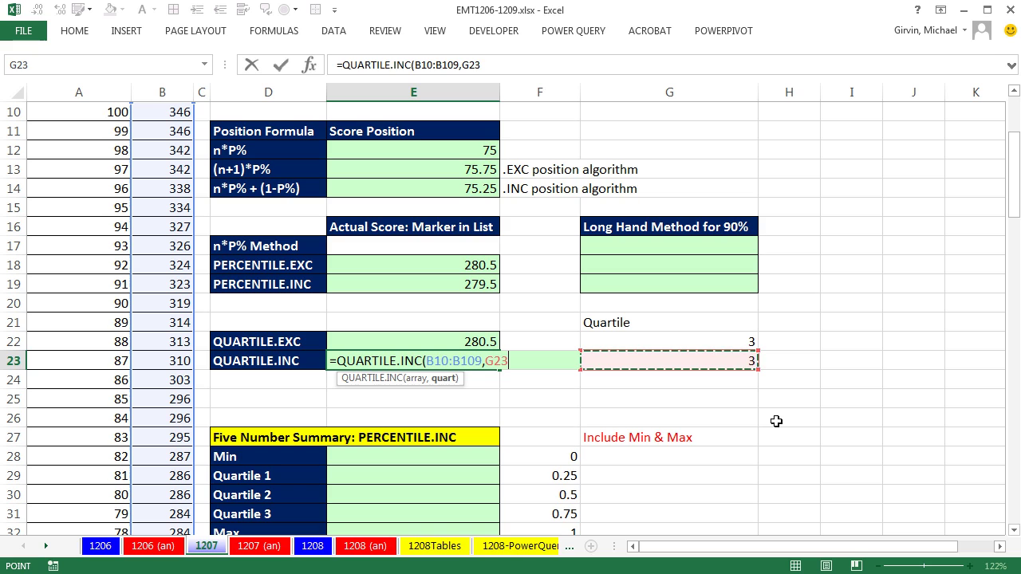
{"action": "key", "text": "ctrl+Return"}
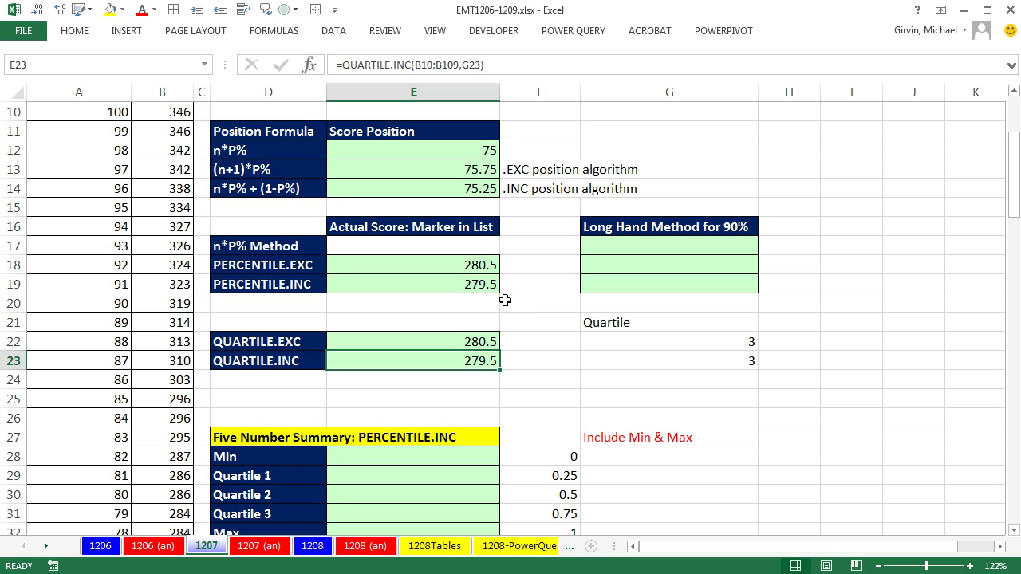
Step: Select B9:B109, the Scores header plus its 100 score values
{"action": "left_click", "coordinate": [1014, 532]}
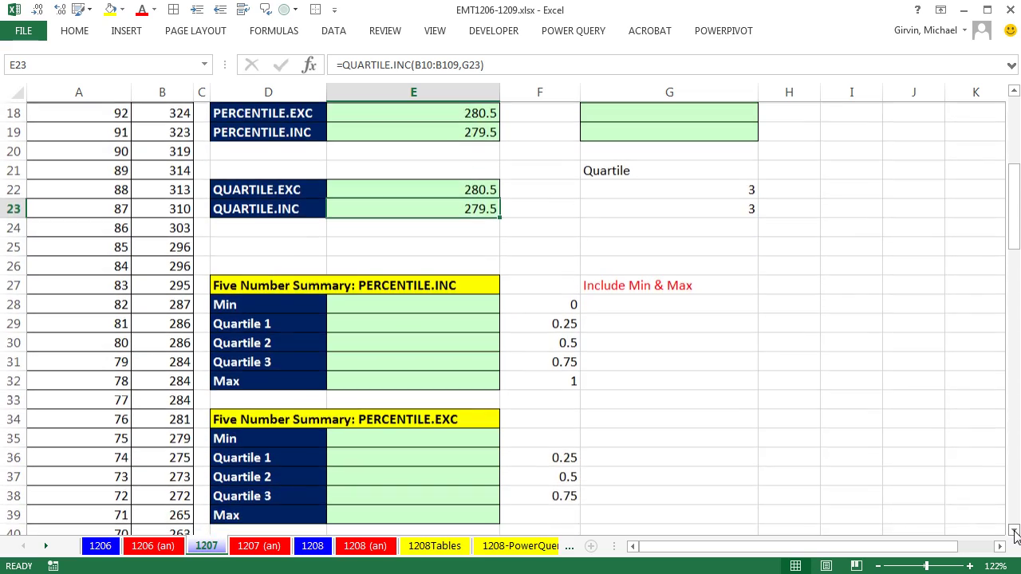
{"action": "left_click_drag", "start_coordinate": [1014, 531], "coordinate": [1015, 531]}
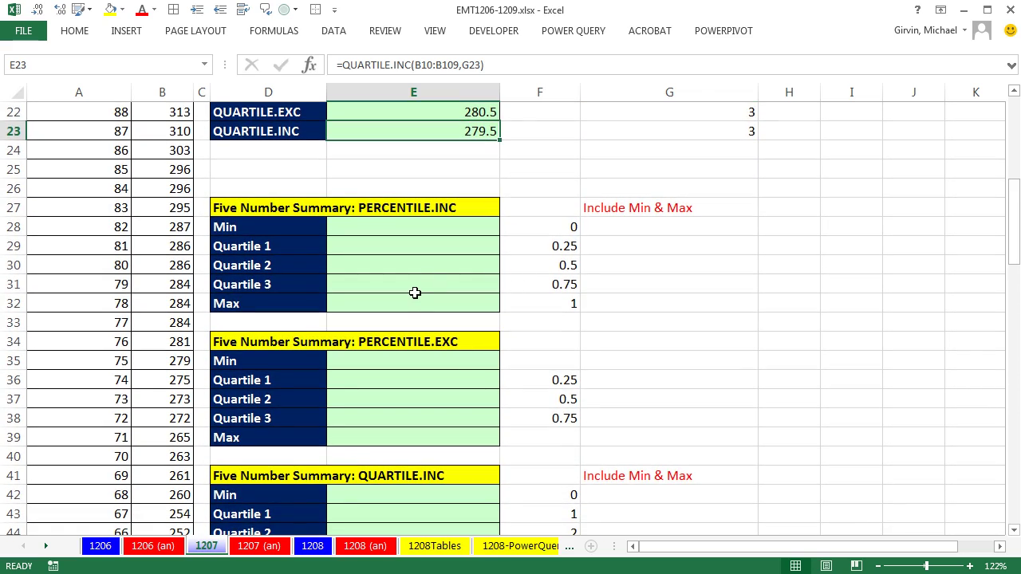
{"action": "scroll", "coordinate": [390, 288], "scroll_direction": "up", "scroll_amount": 5}
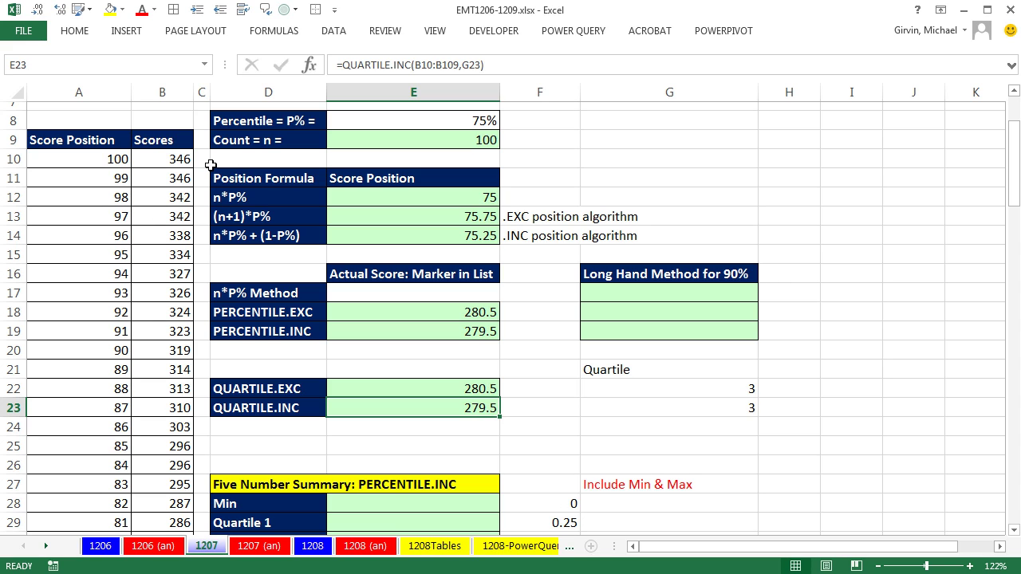
{"action": "left_click", "coordinate": [177, 141]}
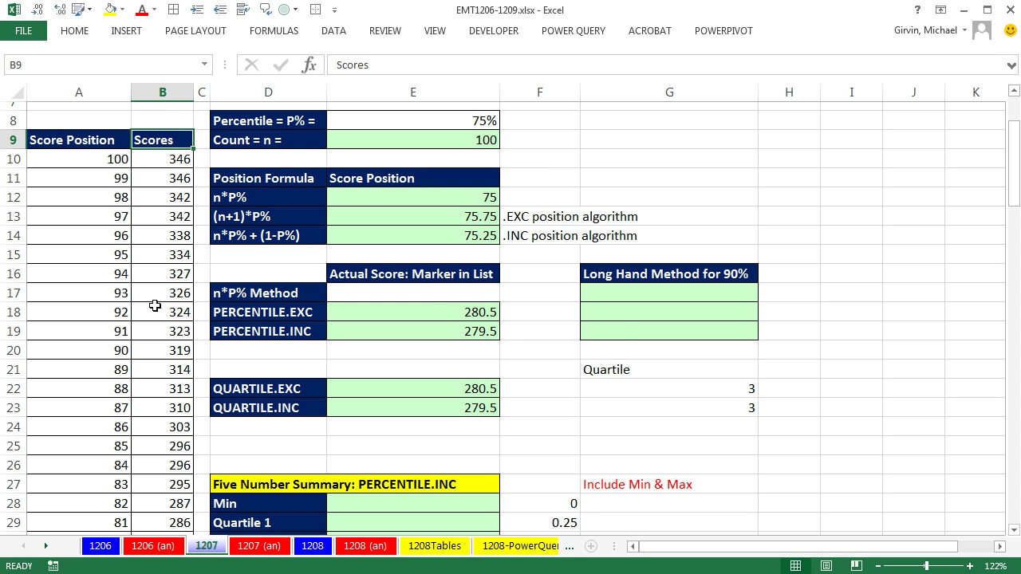
{"action": "key", "text": "ctrl+shift+Down"}
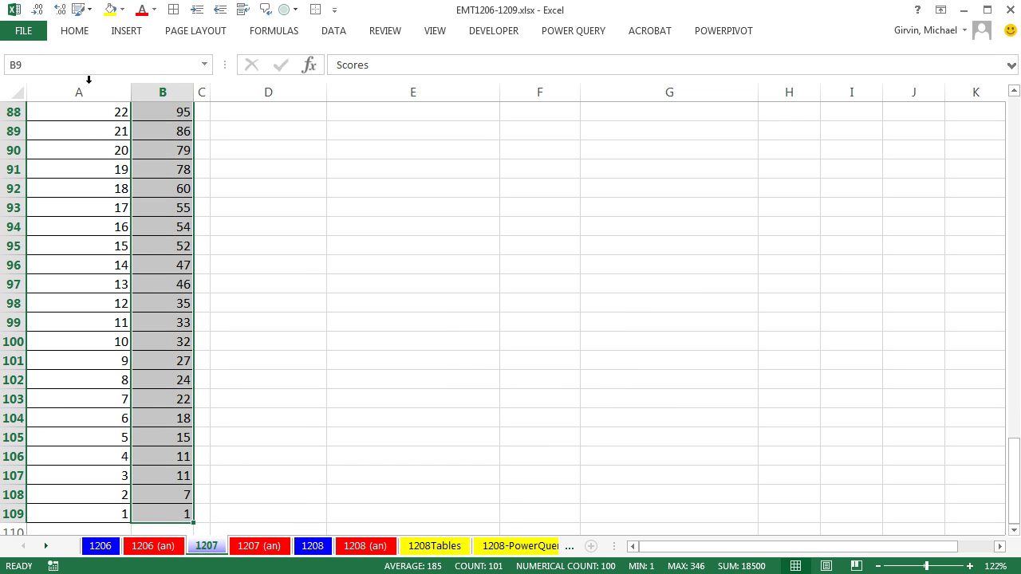
Step: Create the name Scores from the top row of B9:B109 and check it in the Name Box list
{"action": "left_click", "coordinate": [283, 33]}
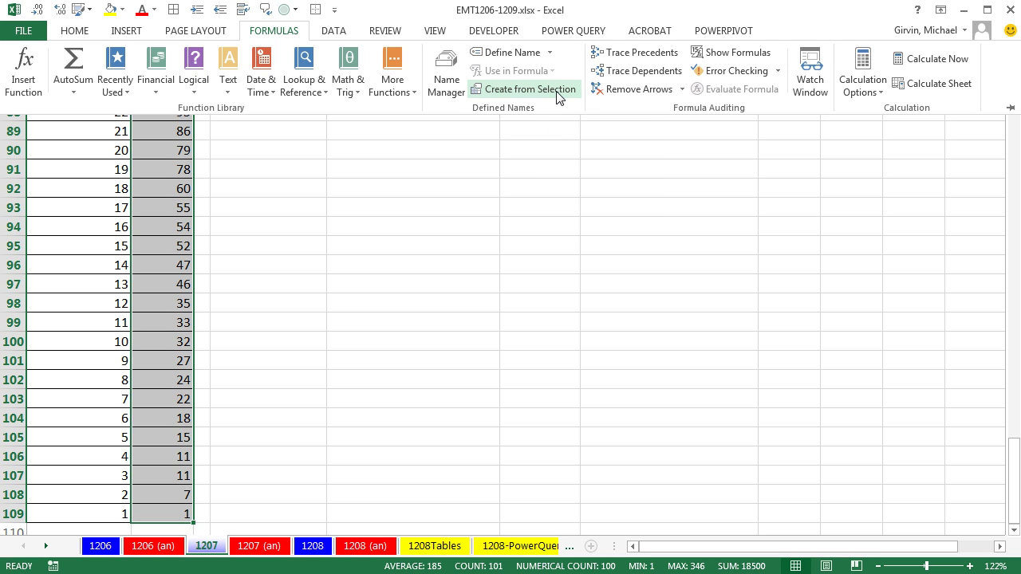
{"action": "left_click", "coordinate": [152, 367]}
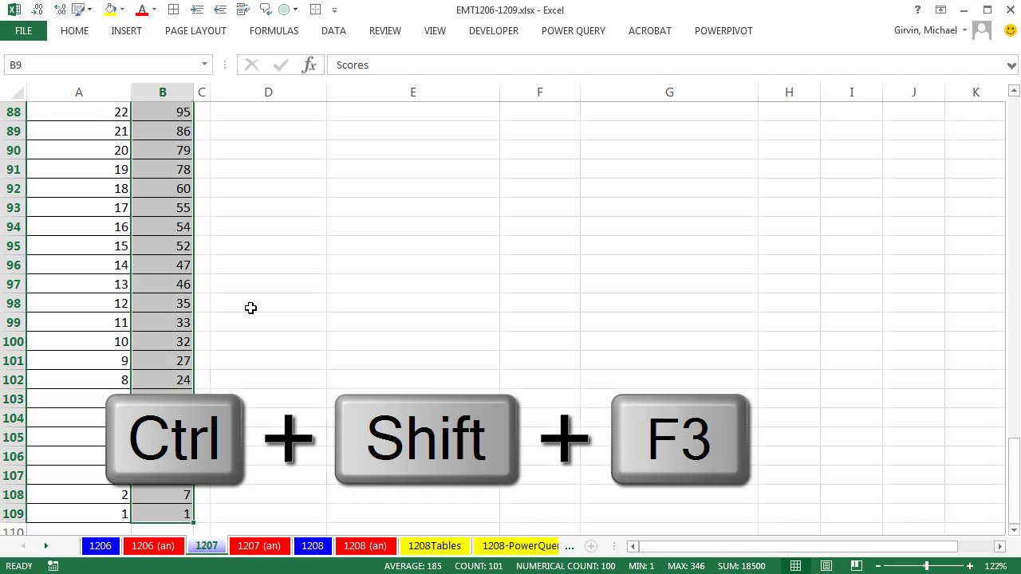
{"action": "key", "text": "ctrl+shift+F3"}
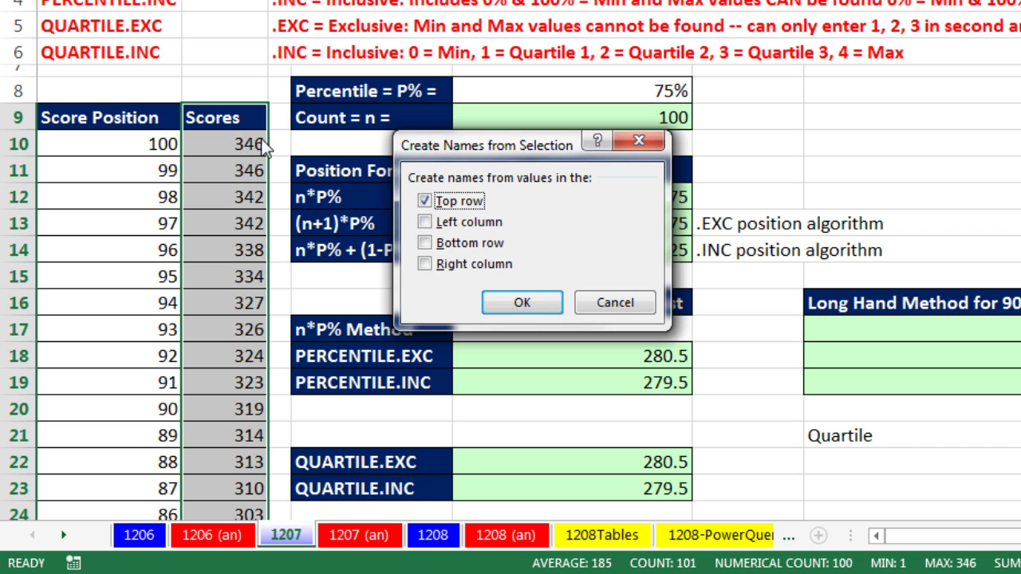
{"action": "left_click", "coordinate": [544, 301]}
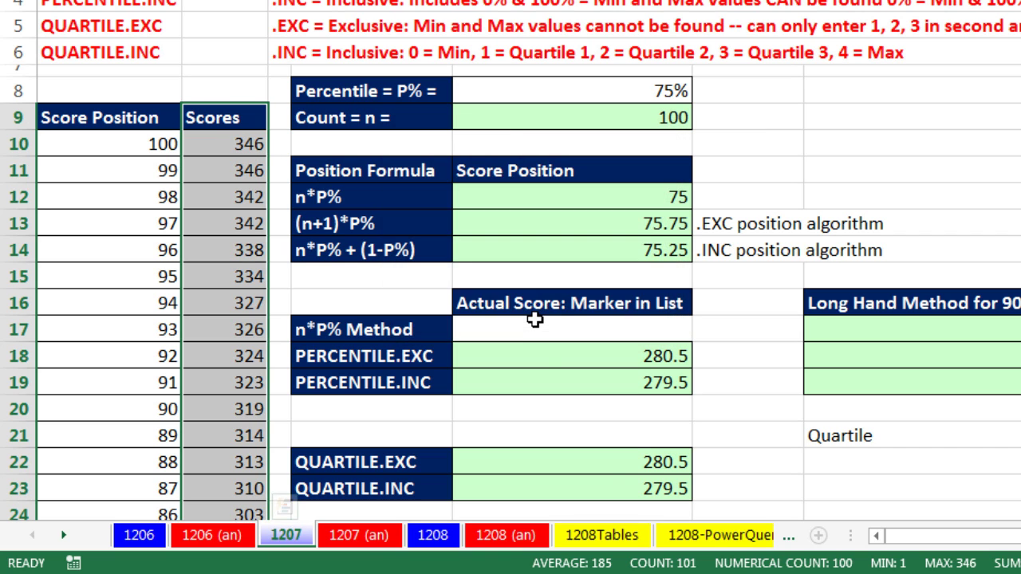
{"action": "left_click", "coordinate": [164, 269]}
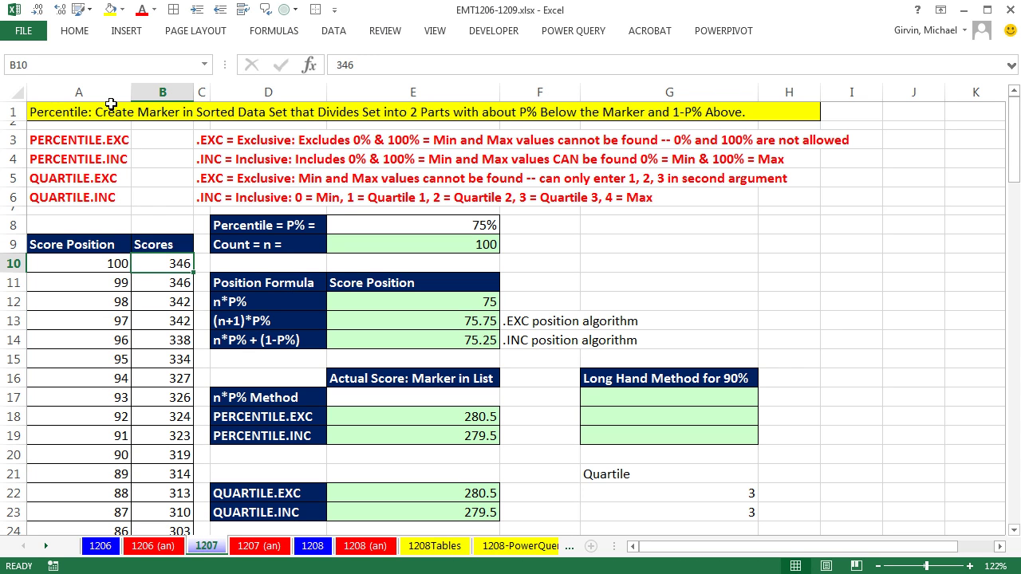
{"action": "left_click", "coordinate": [205, 64]}
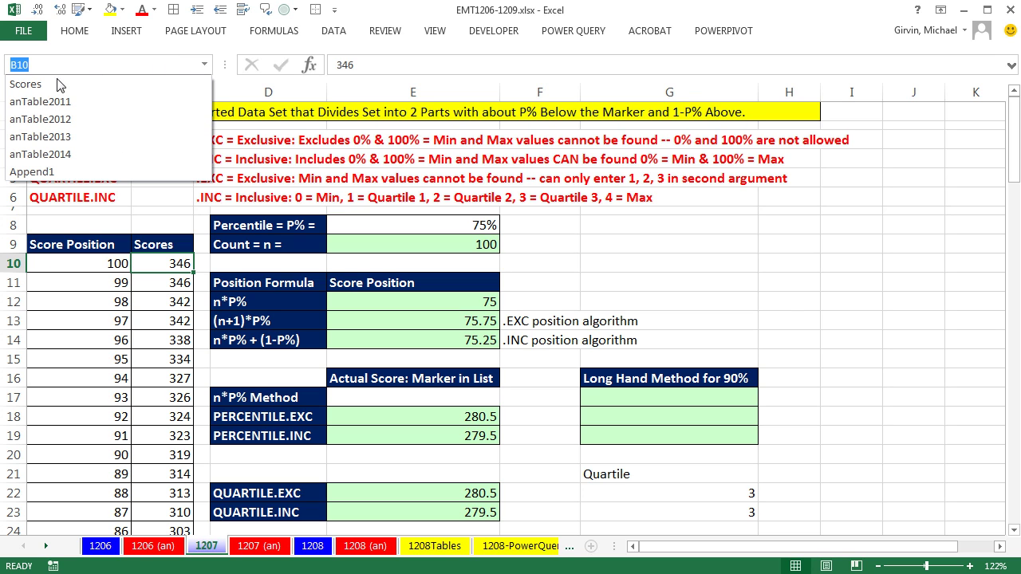
Step: Select the Scores named range from the Name Box to verify it covers the score values
{"action": "left_click", "coordinate": [32, 84]}
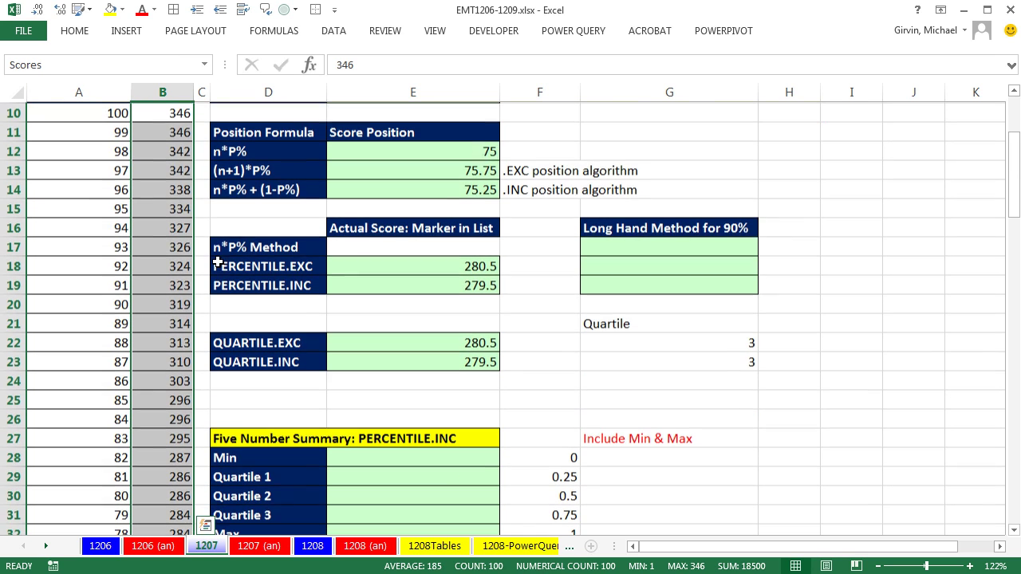
{"action": "scroll", "coordinate": [288, 404], "scroll_direction": "down", "scroll_amount": 20}
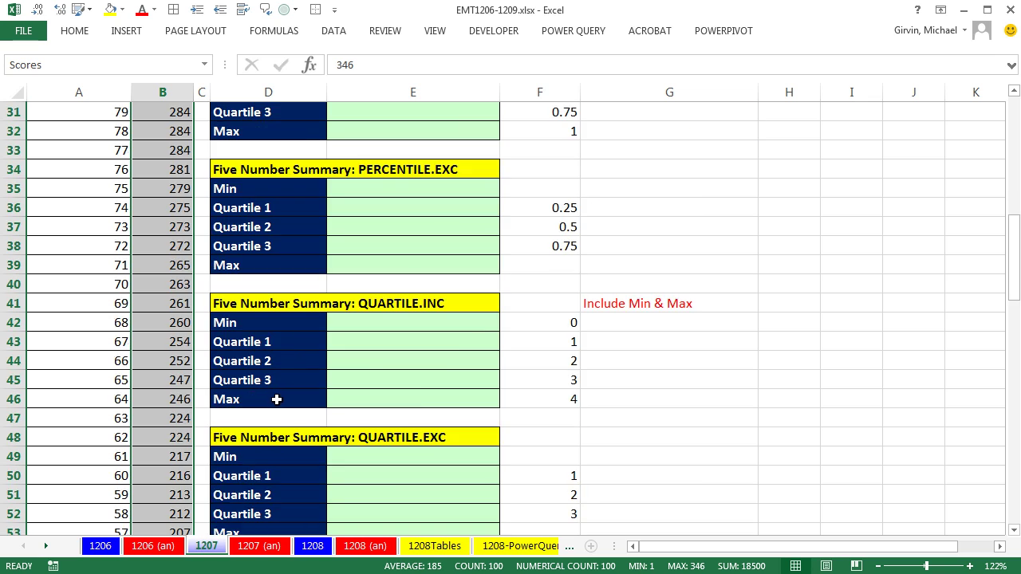
{"action": "scroll", "coordinate": [266, 398], "scroll_direction": "up", "scroll_amount": 7}
{"action": "scroll", "coordinate": [266, 399], "scroll_direction": "up", "scroll_amount": 18}
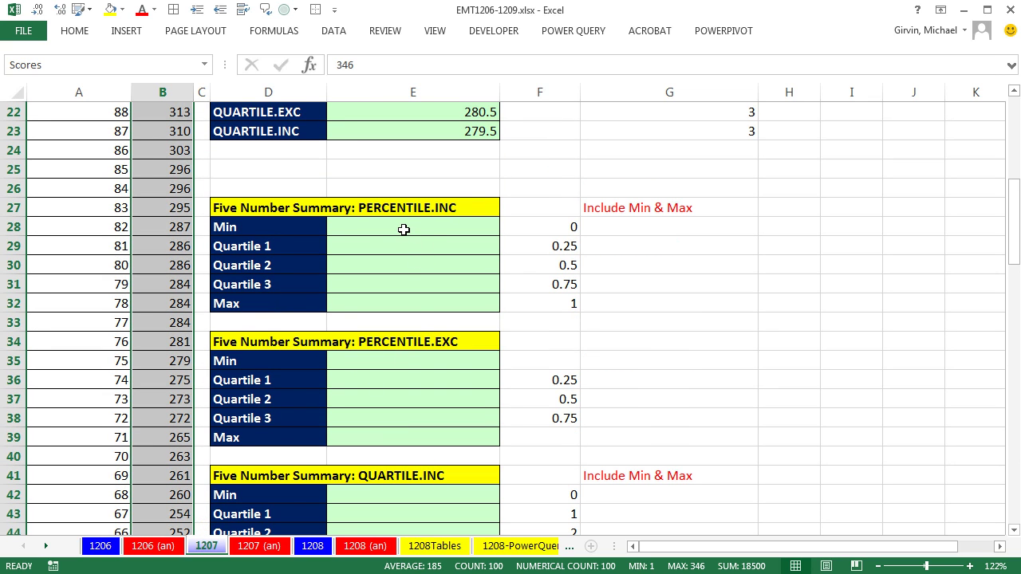
Step: Enter =PERCENTILE.INC(Scores,F28) in E28 and fill it down to E32
{"action": "left_click", "coordinate": [403, 230]}
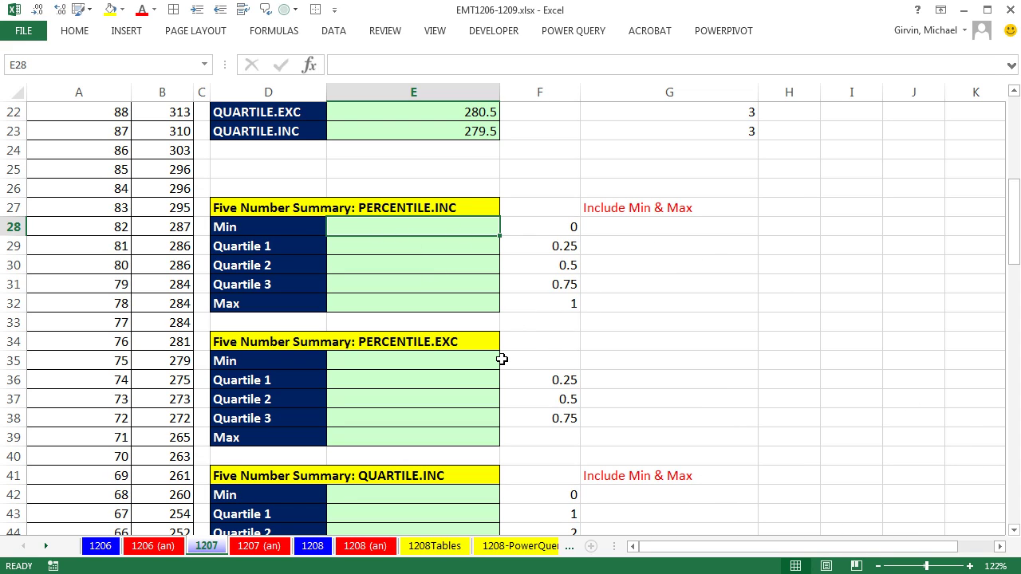
{"action": "type", "text": "=per"}
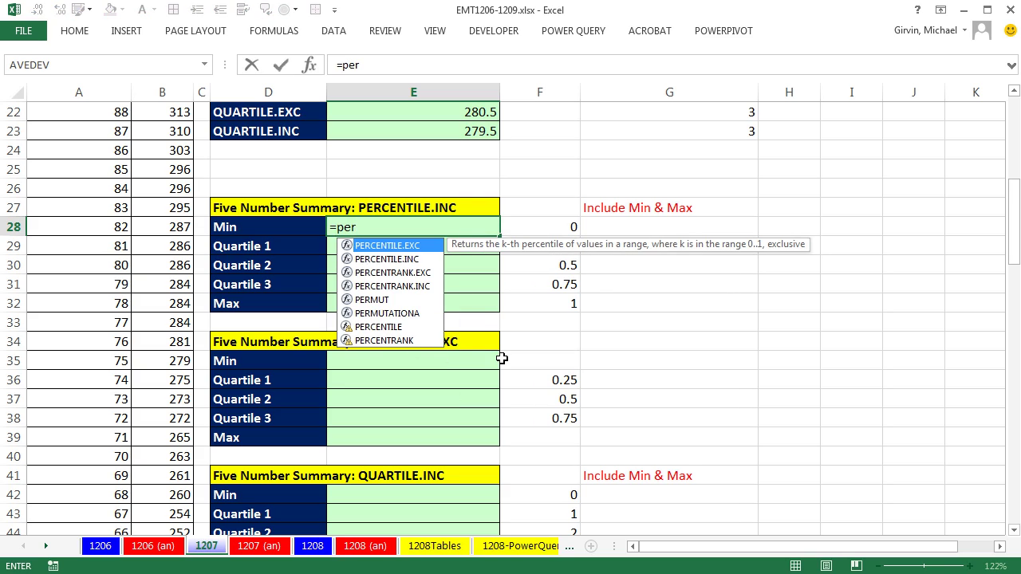
{"action": "key", "text": "Down"}
{"action": "key", "text": "Tab"}
{"action": "type", "text": "s"}
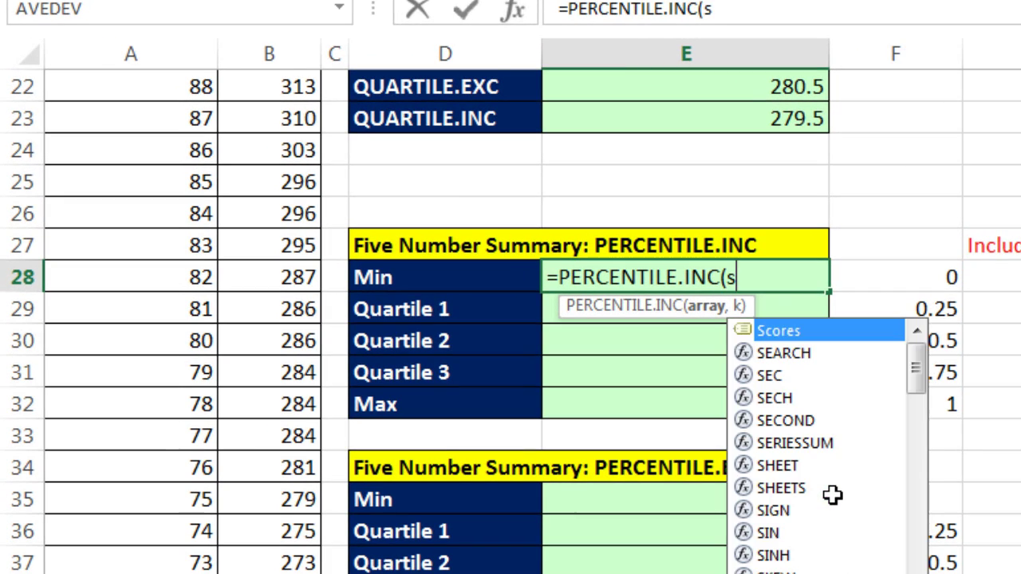
{"action": "type", "text": "c"}
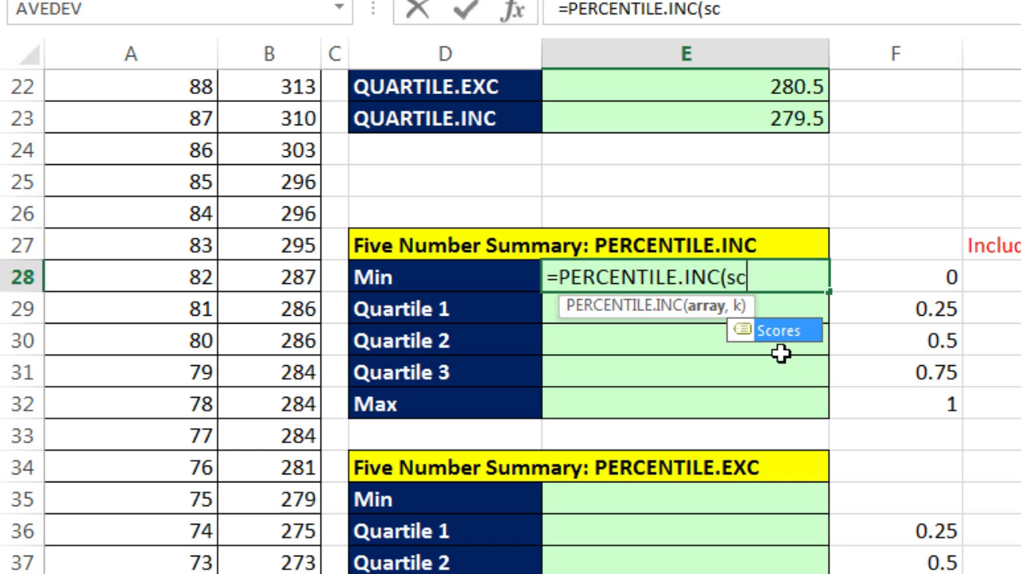
{"action": "key", "text": "Tab"}
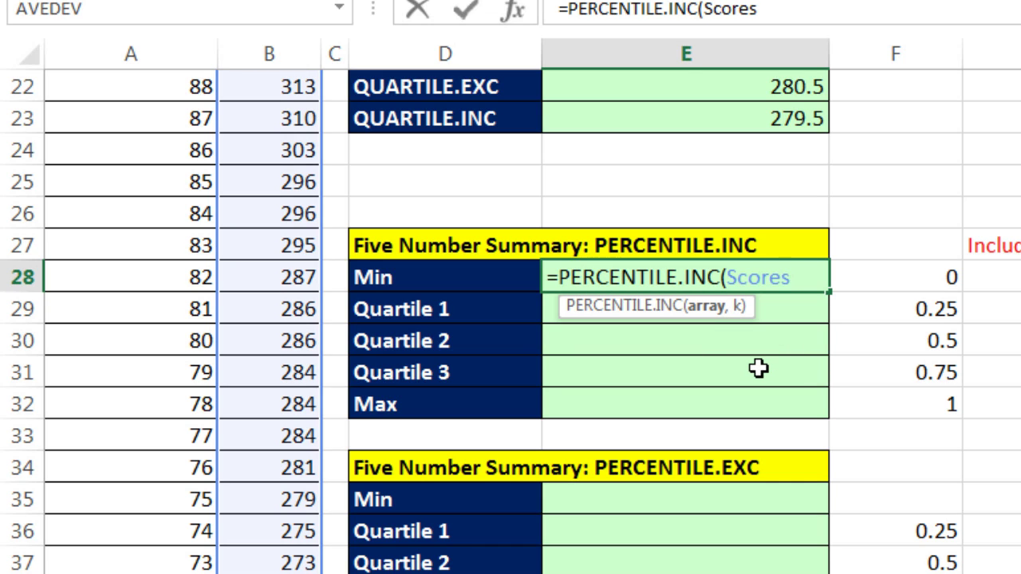
{"action": "type", "text": ","}
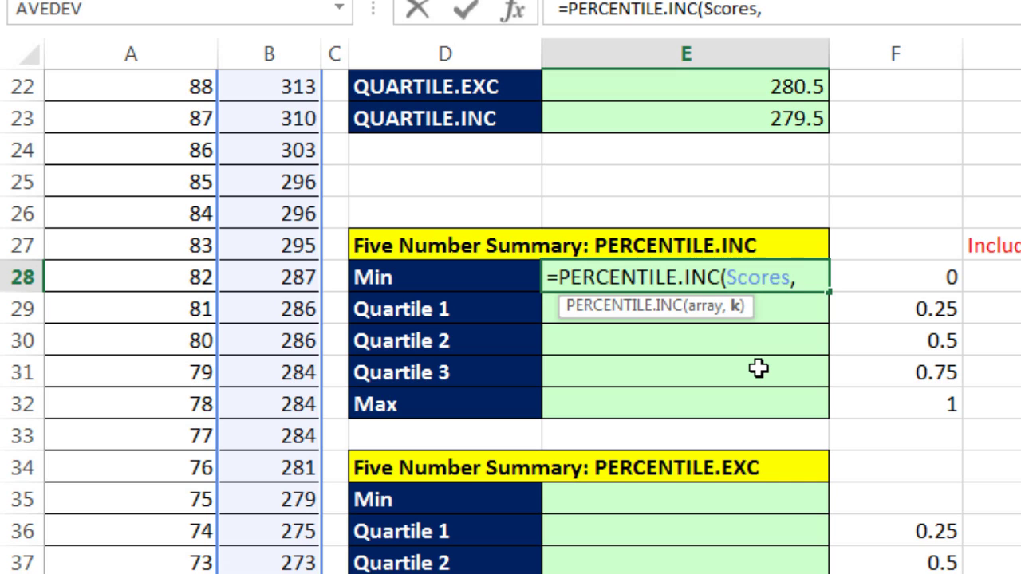
{"action": "key", "text": "Right"}
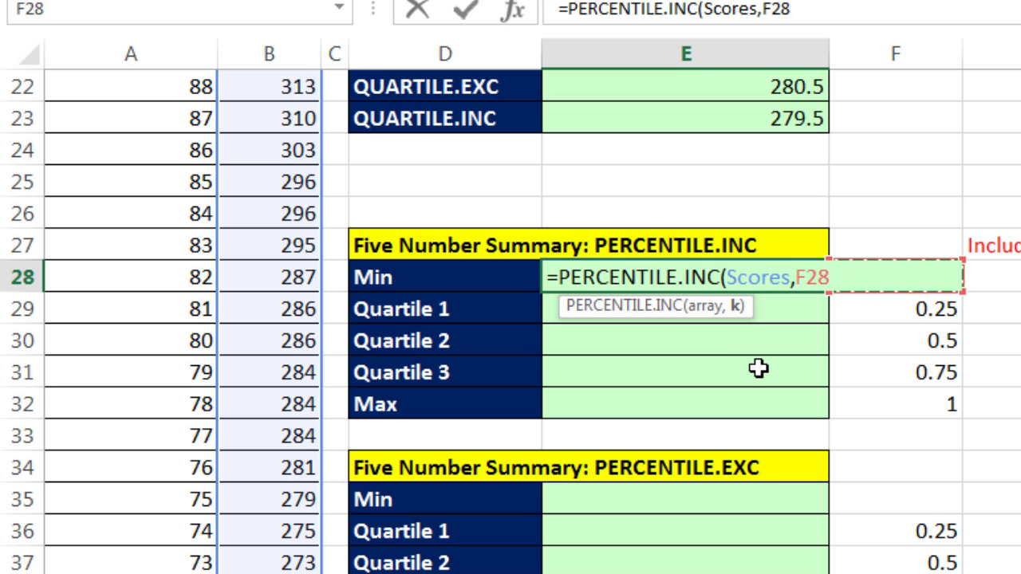
{"action": "key", "text": "ctrl+Return"}
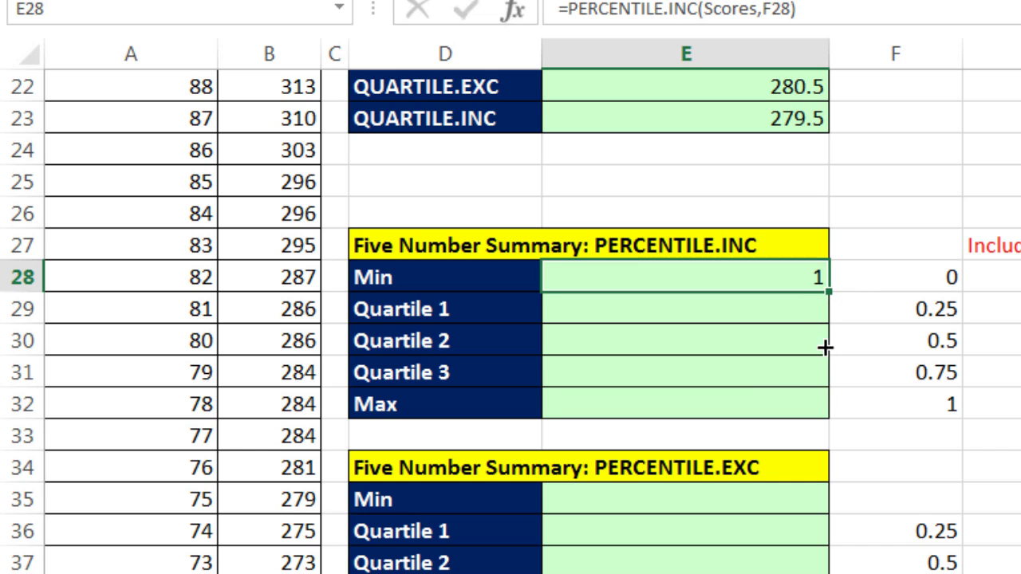
{"action": "left_click_drag", "start_coordinate": [825, 347], "coordinate": [822, 409]}
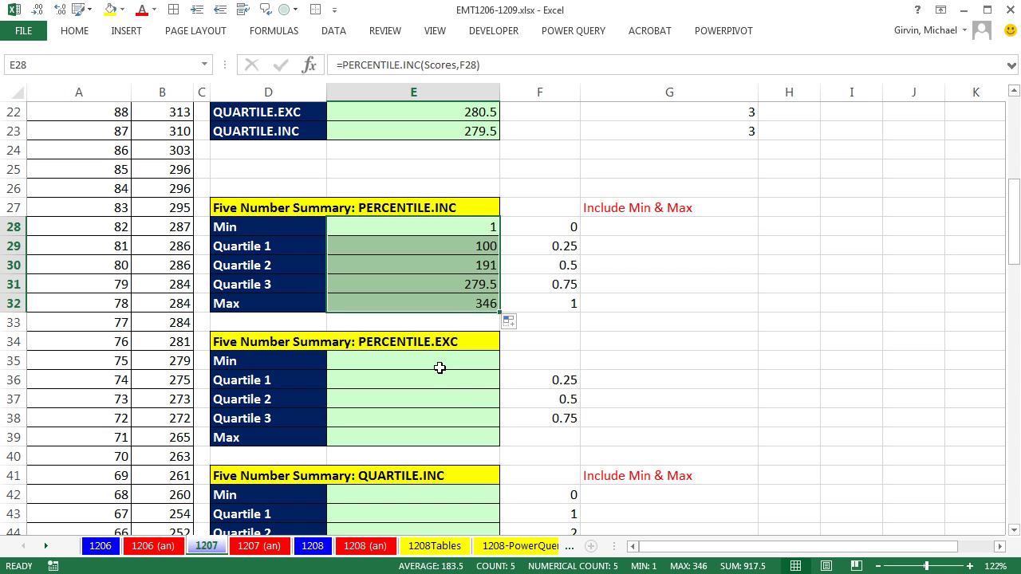
Step: Enter =PERCENTILE.EXC(Scores,F35) in E35 and fill it down to E39
{"action": "left_click", "coordinate": [729, 504]}
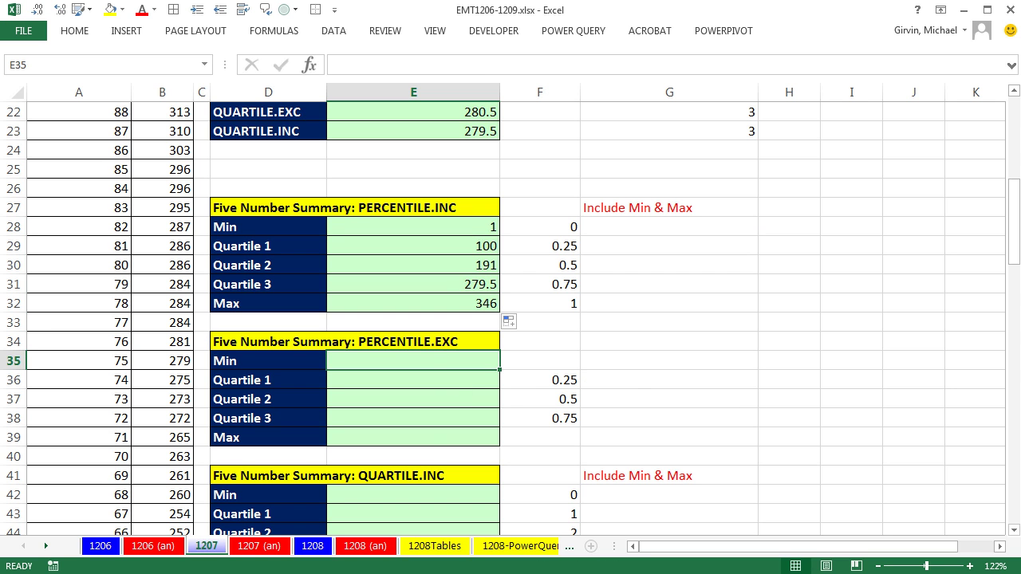
{"action": "type", "text": "=per"}
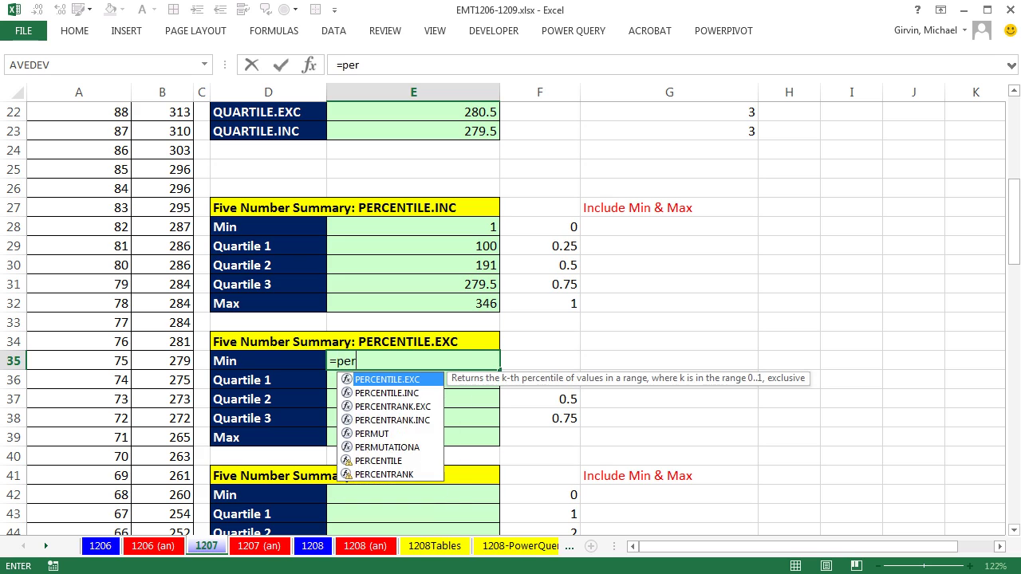
{"action": "key", "text": "Tab"}
{"action": "type", "text": "sc"}
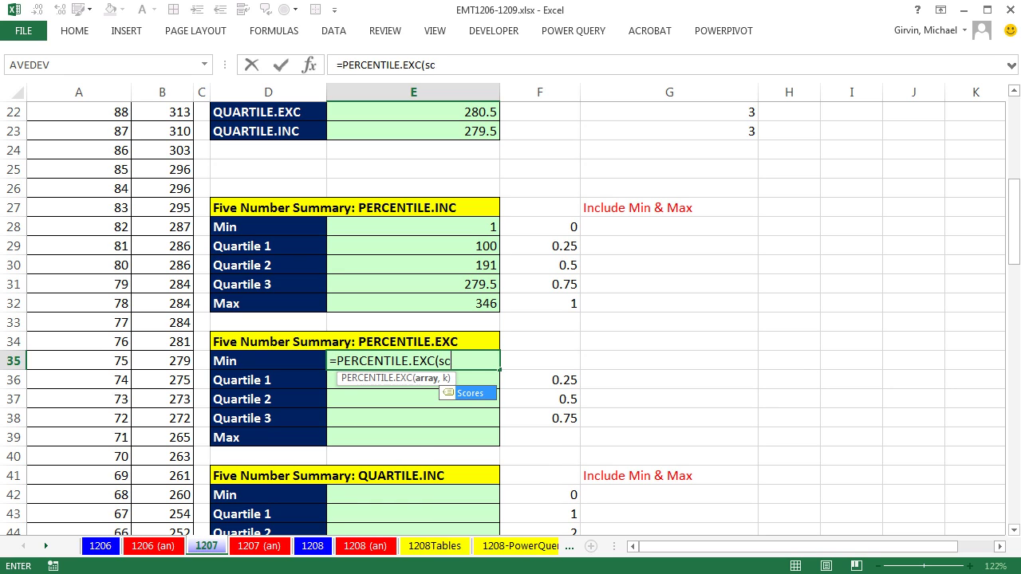
{"action": "key", "text": "Tab"}
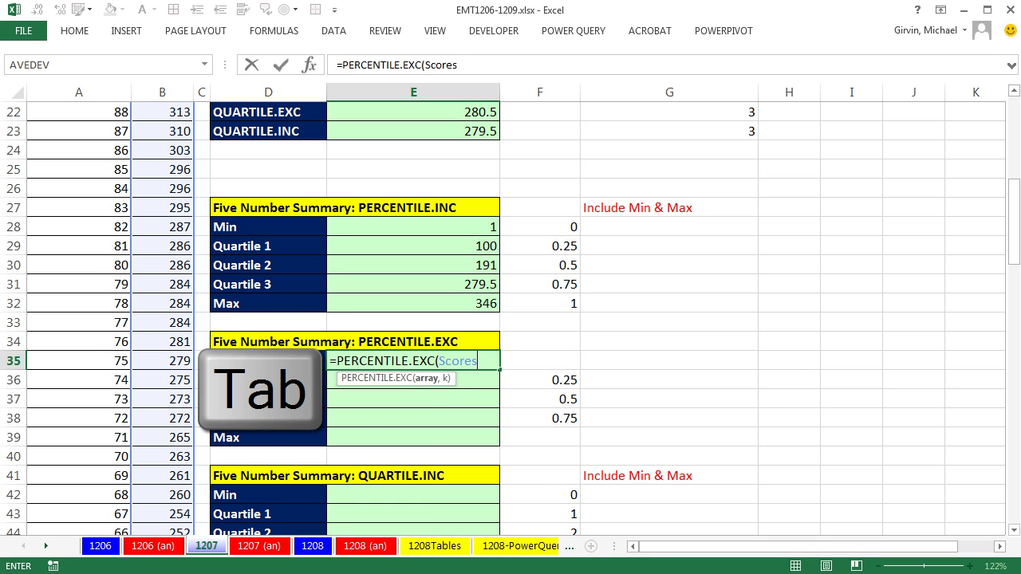
{"action": "type", "text": ","}
{"action": "key", "text": "Right"}
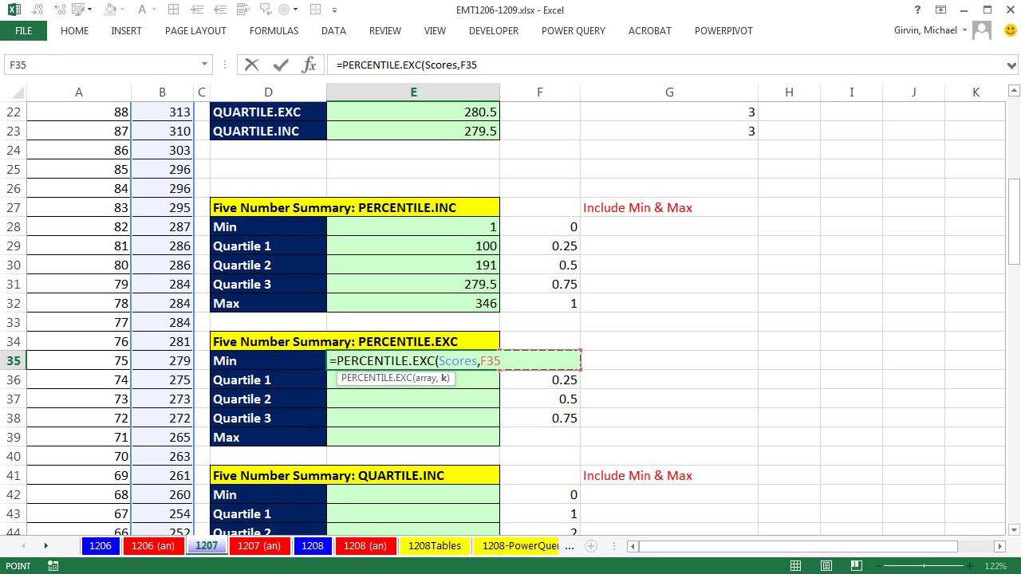
{"action": "key", "text": "ctrl+Return"}
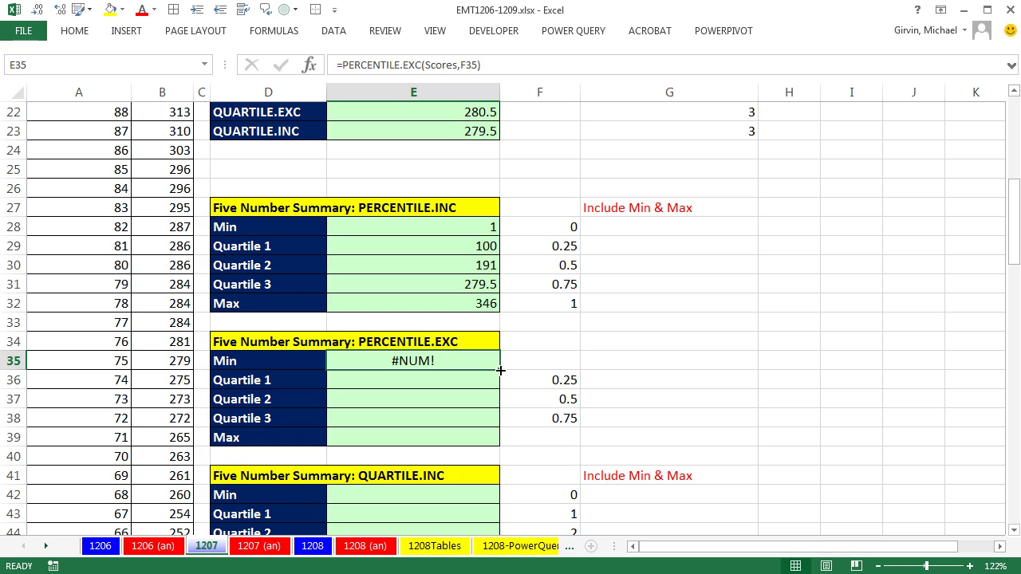
{"action": "left_click_drag", "start_coordinate": [502, 368], "coordinate": [502, 444]}
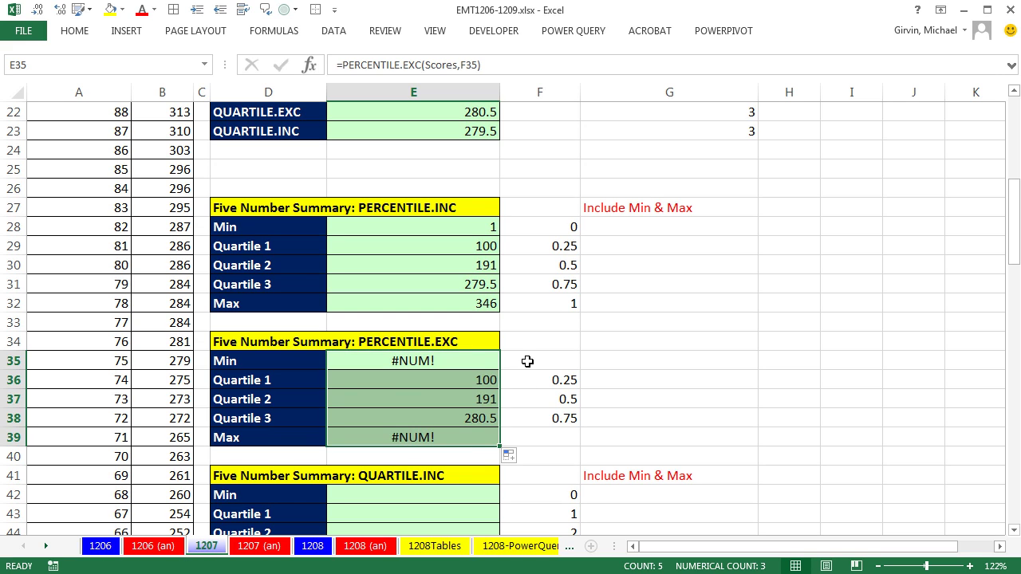
Step: Add percentile 0 in F35 and 1 in F39, making Min and Max show #NUM!
{"action": "left_click", "coordinate": [527, 360]}
{"action": "type", "text": "0"}
{"action": "key", "text": "Return"}
{"action": "key", "text": "Return"}
{"action": "key", "text": "Return"}
{"action": "key", "text": "Return"}
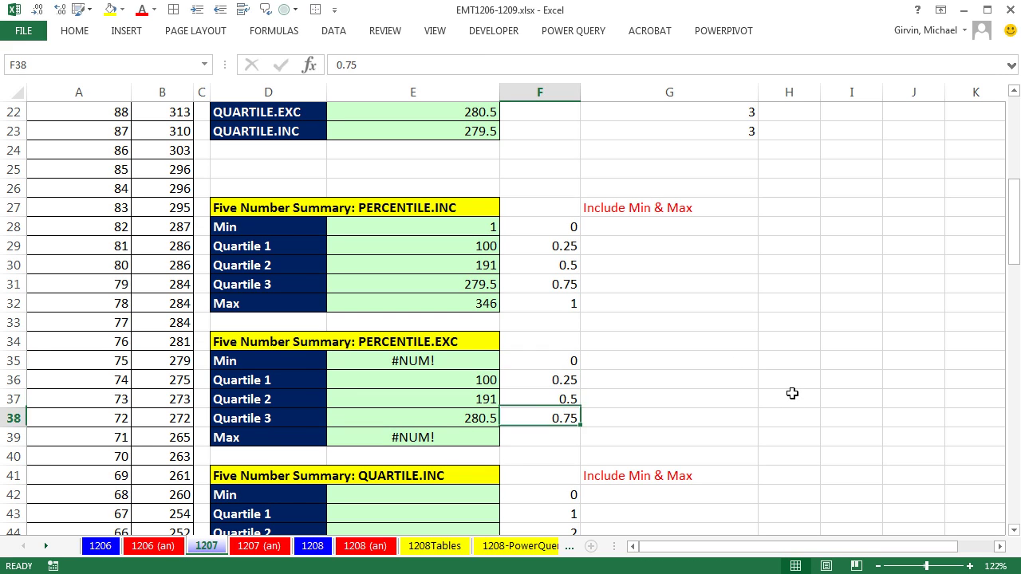
{"action": "type", "text": "1"}
{"action": "key", "text": "Return"}
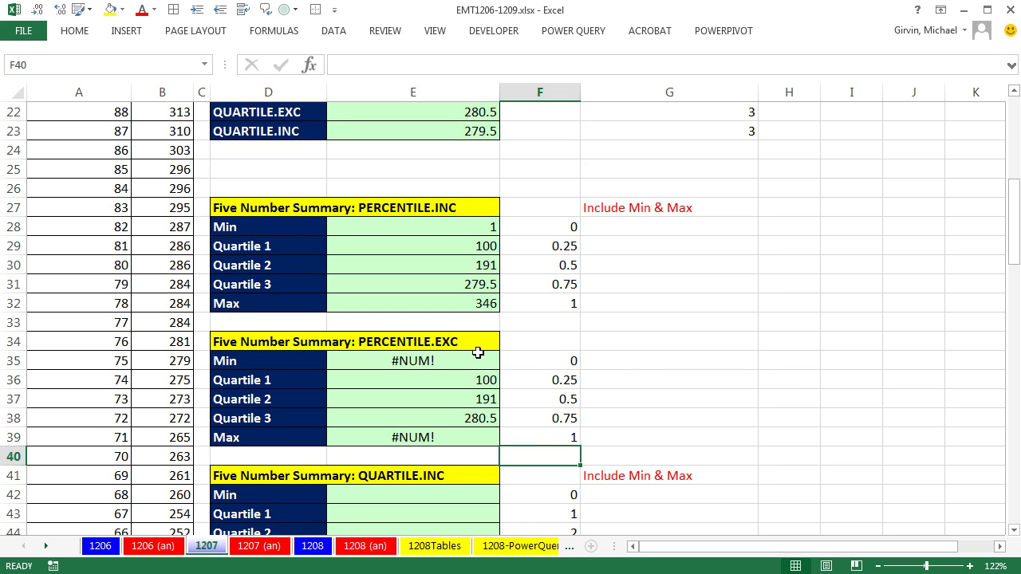
{"action": "scroll", "coordinate": [726, 422], "scroll_direction": "down", "scroll_amount": 2}
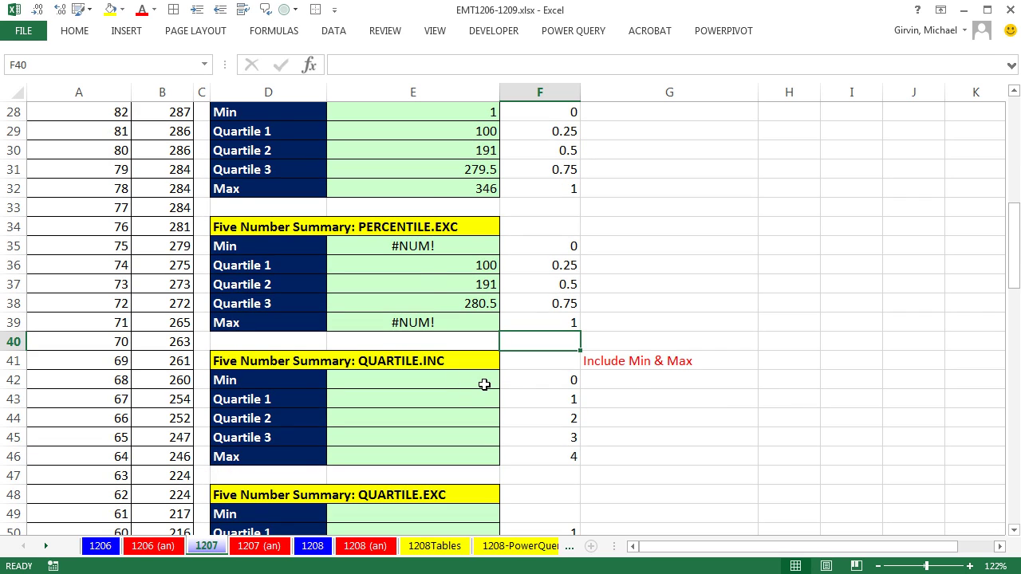
Step: Enter =QUARTILE.INC(Scores,F42) in E42 and fill it down to E46 (1, 100, 191, 279.5, 346)
{"action": "scroll", "coordinate": [484, 383], "scroll_direction": "down", "scroll_amount": 1}
{"action": "left_click", "coordinate": [435, 321]}
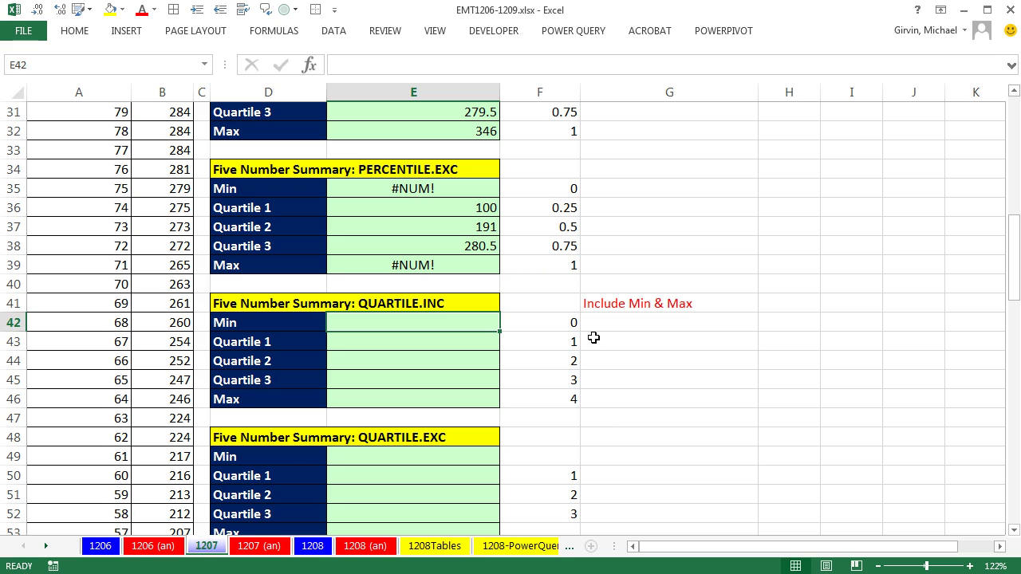
{"action": "type", "text": "=qu"}
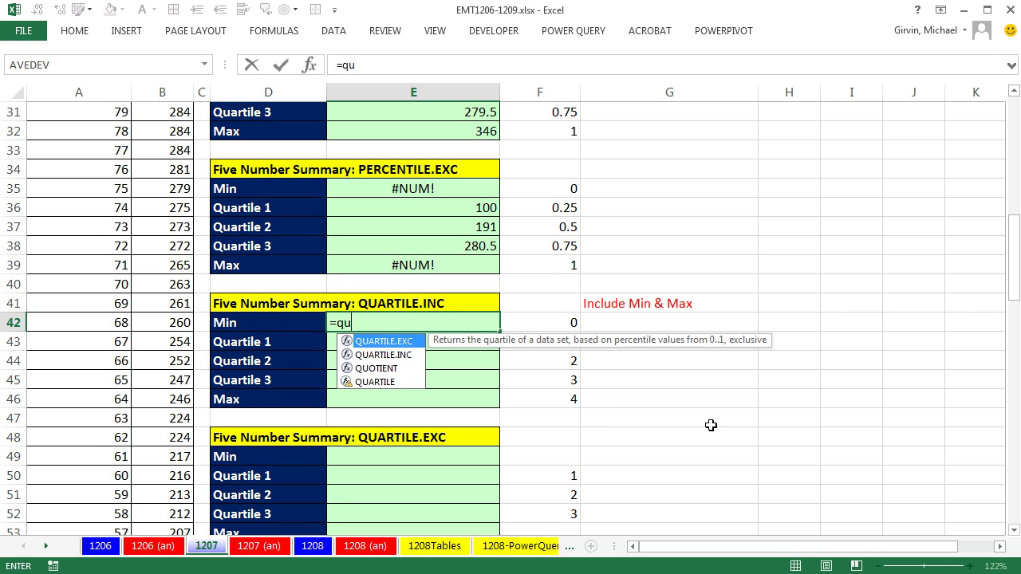
{"action": "key", "text": "Down"}
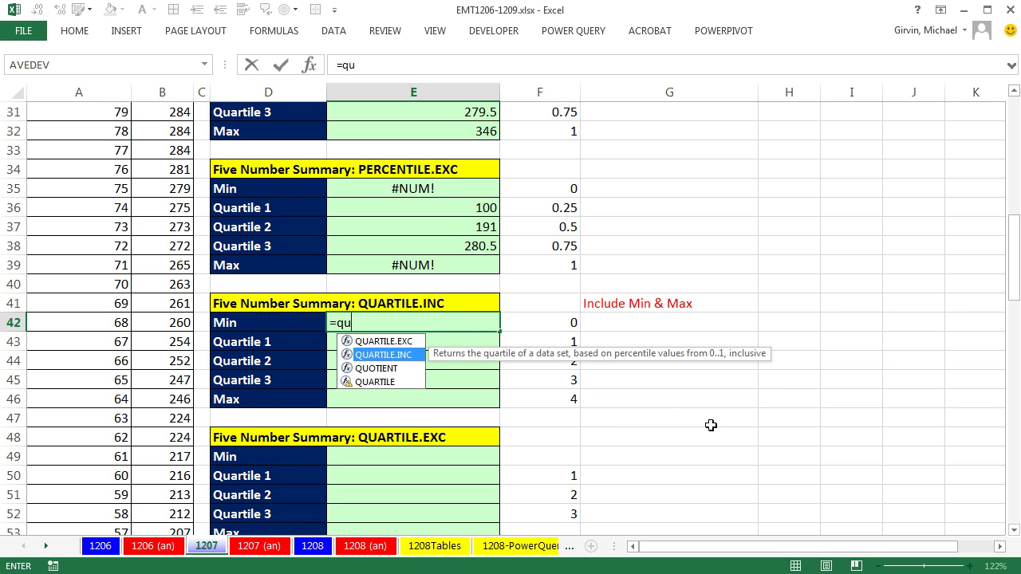
{"action": "type", "text": "u"}
{"action": "key", "text": "Tab"}
{"action": "type", "text": "s"}
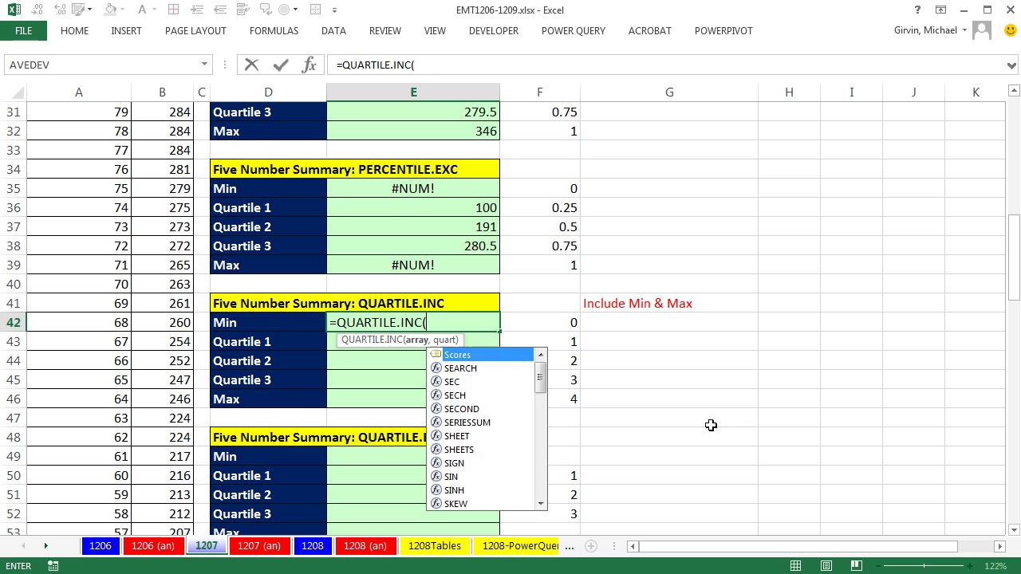
{"action": "type", "text": "c"}
{"action": "key", "text": "Tab"}
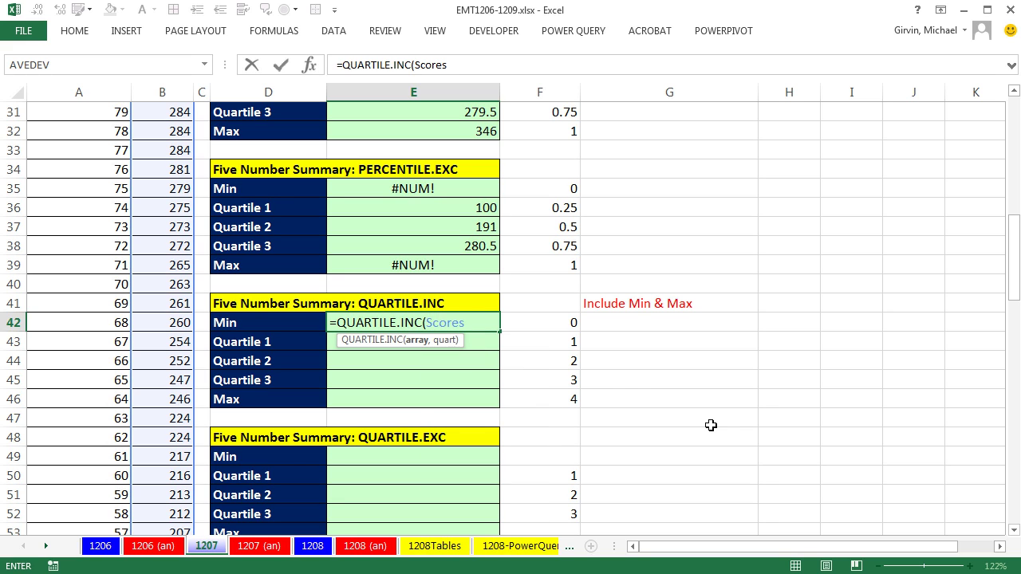
{"action": "type", "text": ","}
{"action": "key", "text": "Right"}
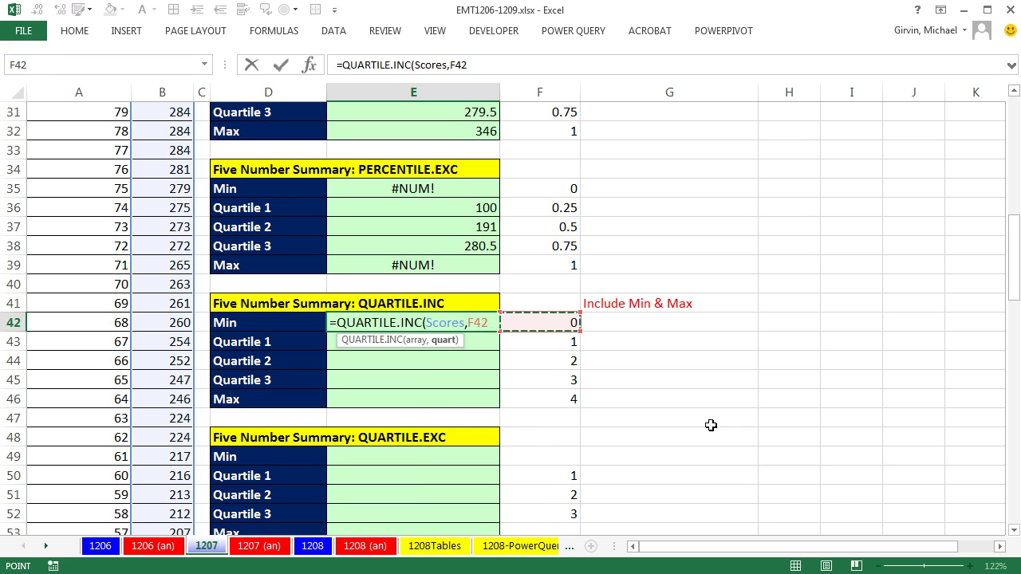
{"action": "key", "text": "ctrl+Return"}
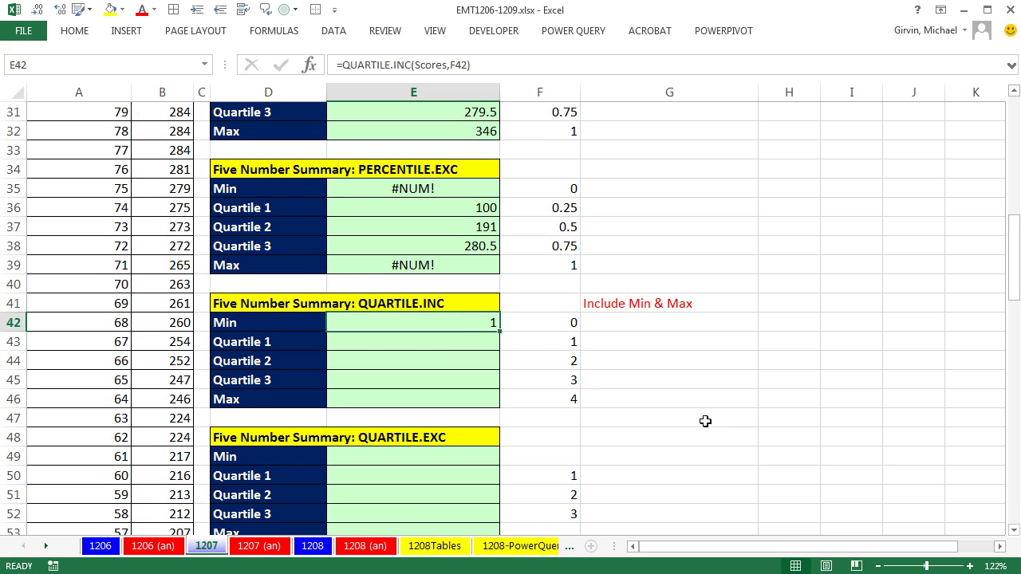
{"action": "left_click_drag", "start_coordinate": [501, 334], "coordinate": [496, 410]}
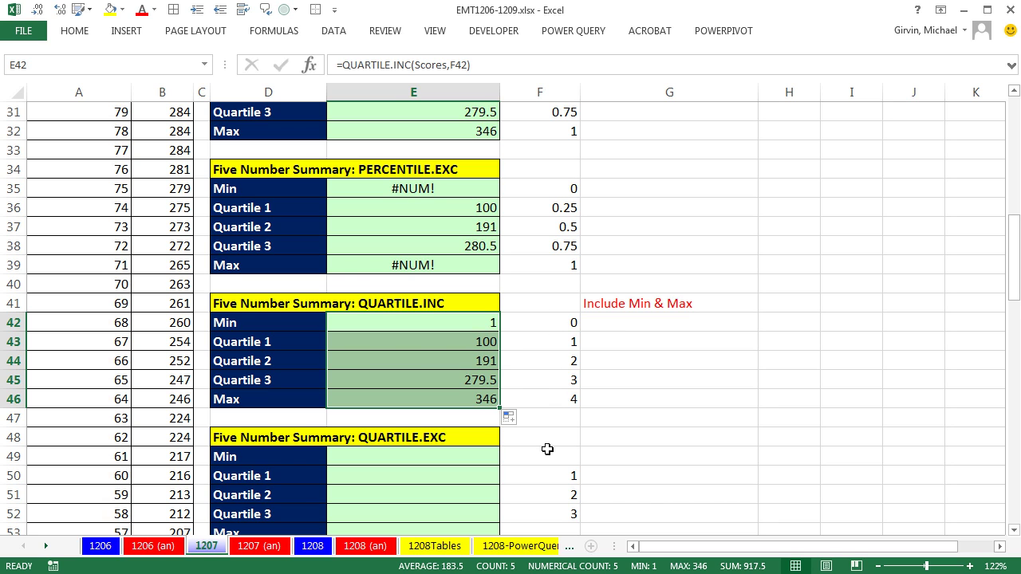
{"action": "scroll", "coordinate": [547, 449], "scroll_direction": "down", "scroll_amount": 1}
Step: Enter =QUARTILE.EXC(Scores,F49) in E49 and fill it down to E53
{"action": "left_click", "coordinate": [436, 396]}
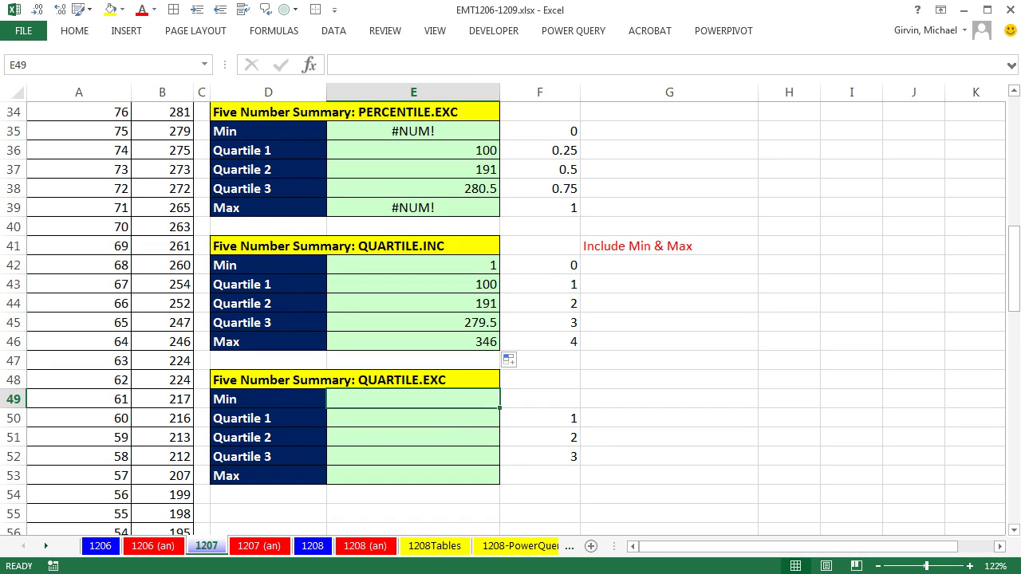
{"action": "type", "text": "=q"}
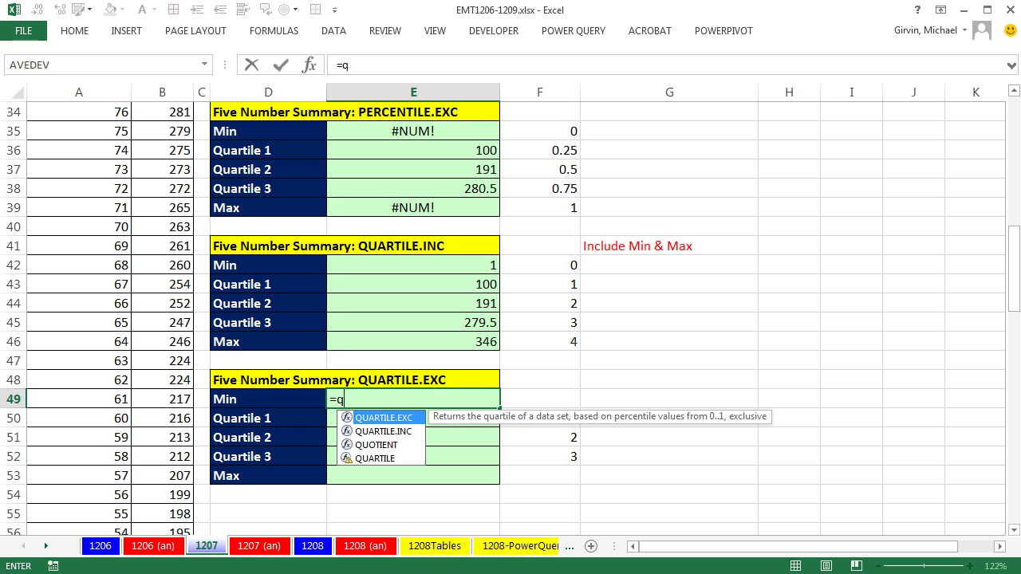
{"action": "type", "text": "u"}
{"action": "key", "text": "Tab"}
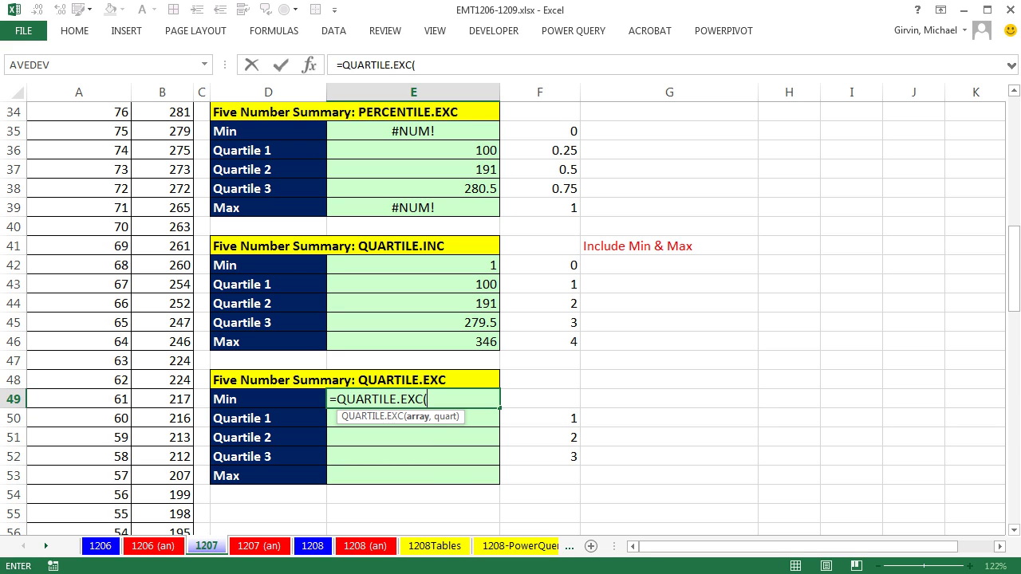
{"action": "type", "text": "sc"}
{"action": "key", "text": "Tab"}
{"action": "type", "text": ","}
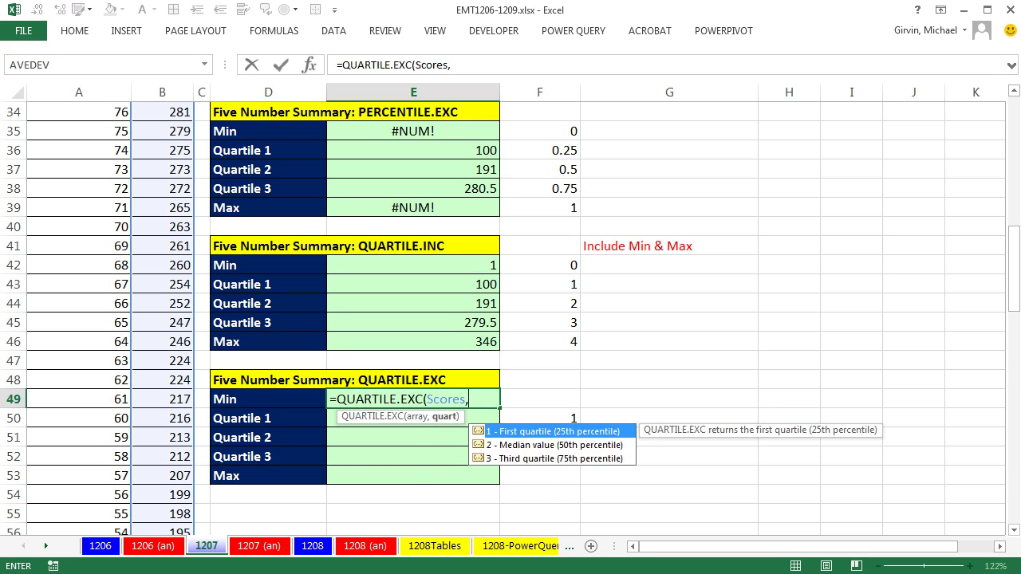
{"action": "left_click", "coordinate": [539, 399]}
{"action": "key", "text": "ctrl+Return"}
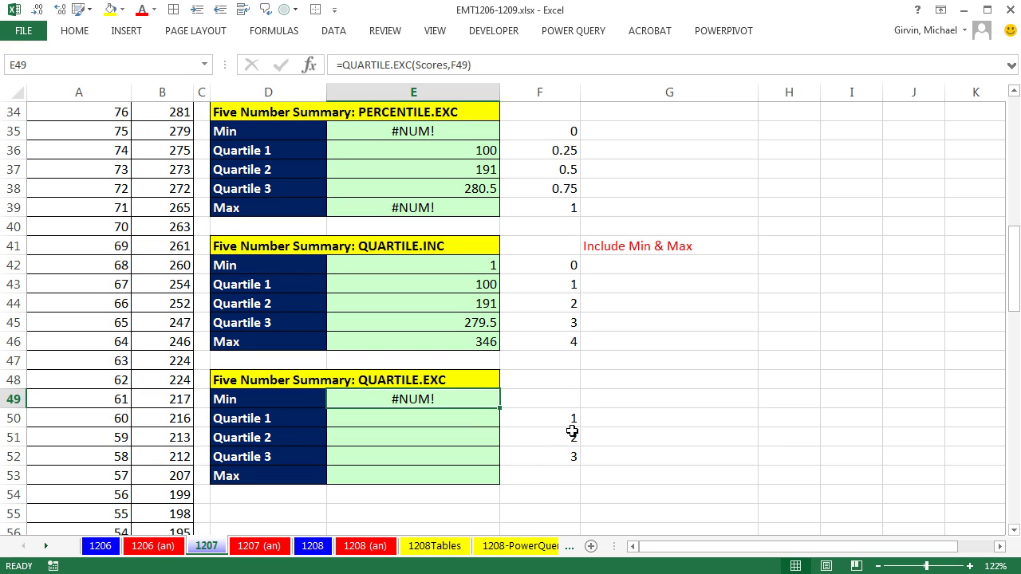
{"action": "left_click_drag", "start_coordinate": [499, 410], "coordinate": [501, 485]}
Step: Add quart values 0 in F49 and 4 in F53, giving #NUM! for Min and Max
{"action": "left_click", "coordinate": [569, 400]}
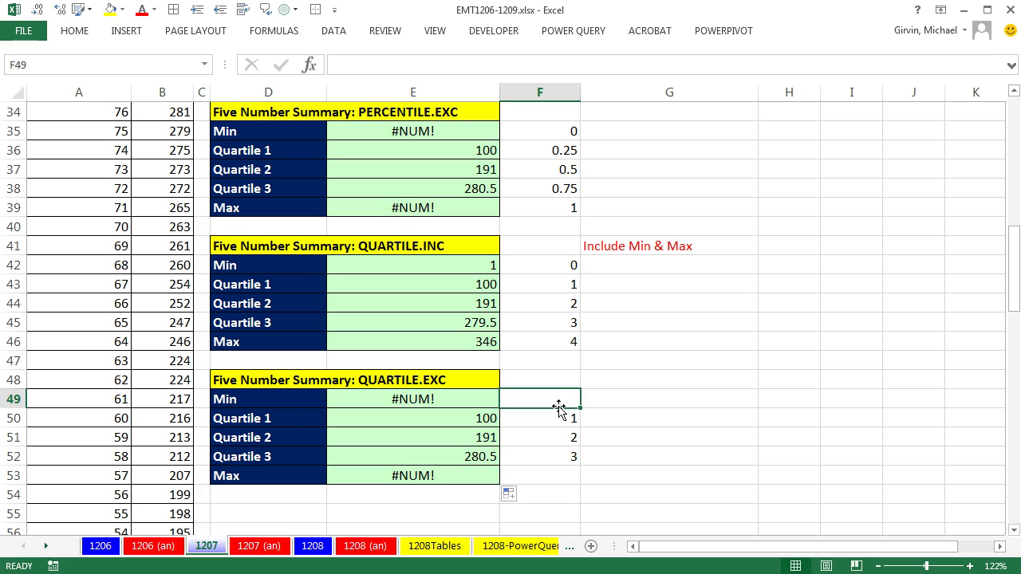
{"action": "type", "text": "0"}
{"action": "key", "text": "Return"}
{"action": "key", "text": "Return"}
{"action": "key", "text": "Return"}
{"action": "key", "text": "Return"}
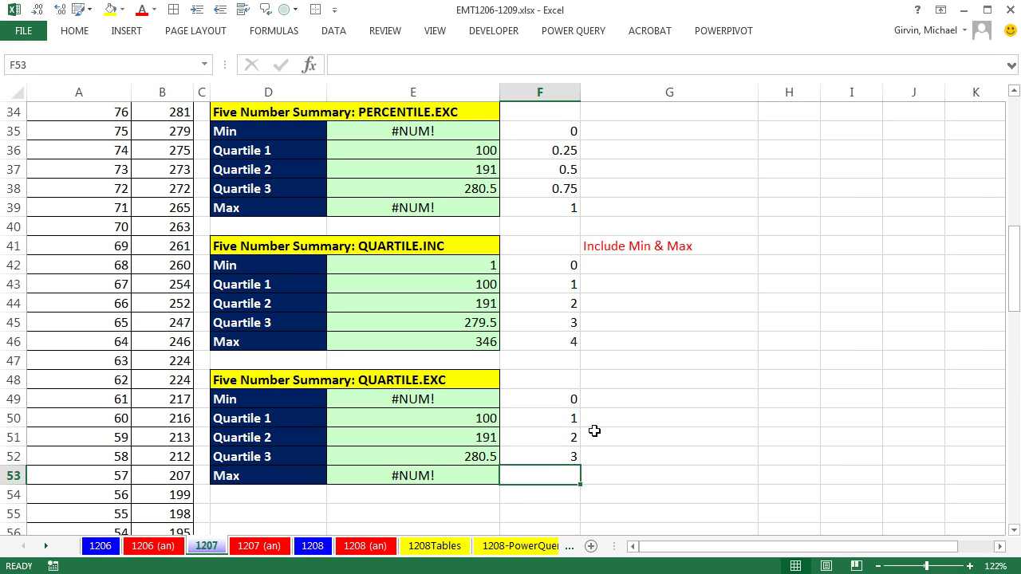
{"action": "type", "text": "4"}
{"action": "key", "text": "ctrl+Return"}
{"action": "scroll", "coordinate": [600, 405], "scroll_direction": "up", "scroll_amount": 11}
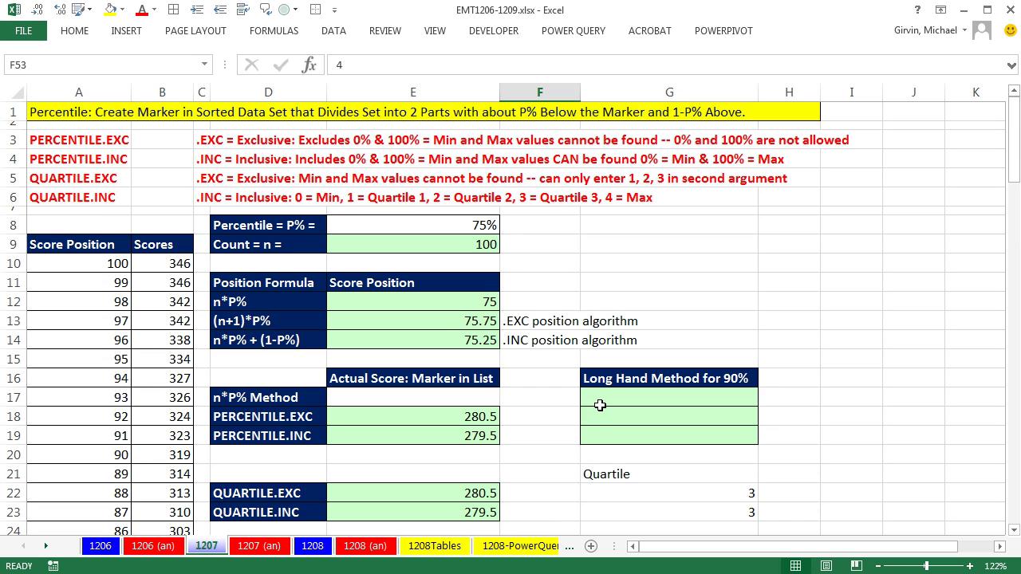